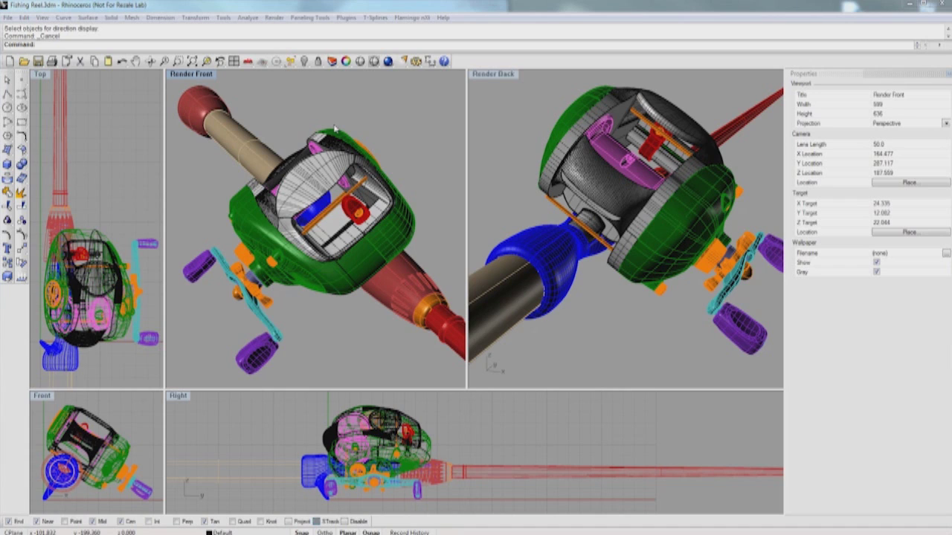
Step: Confirm Flamingo nXt as the current renderer and open its control panel beside the viewports
click(273, 17)
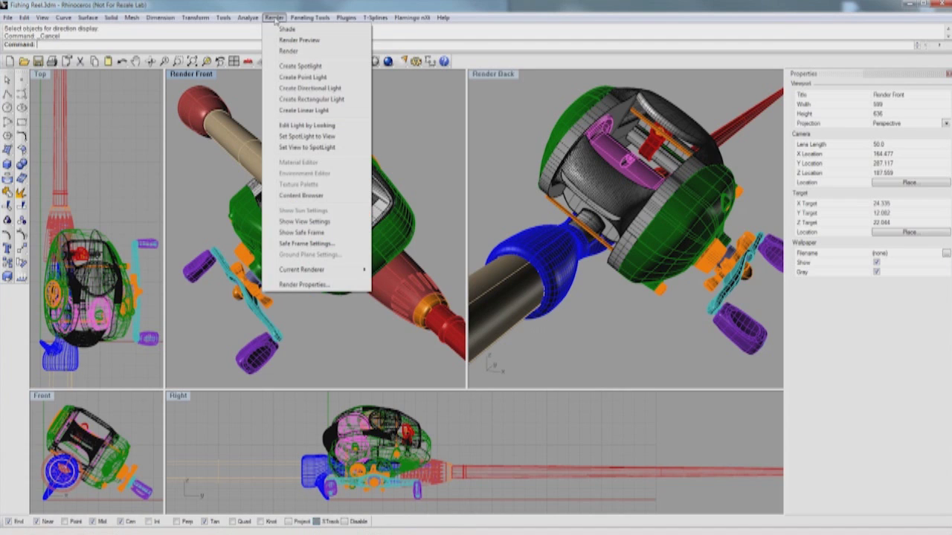
mouse_move(336, 271)
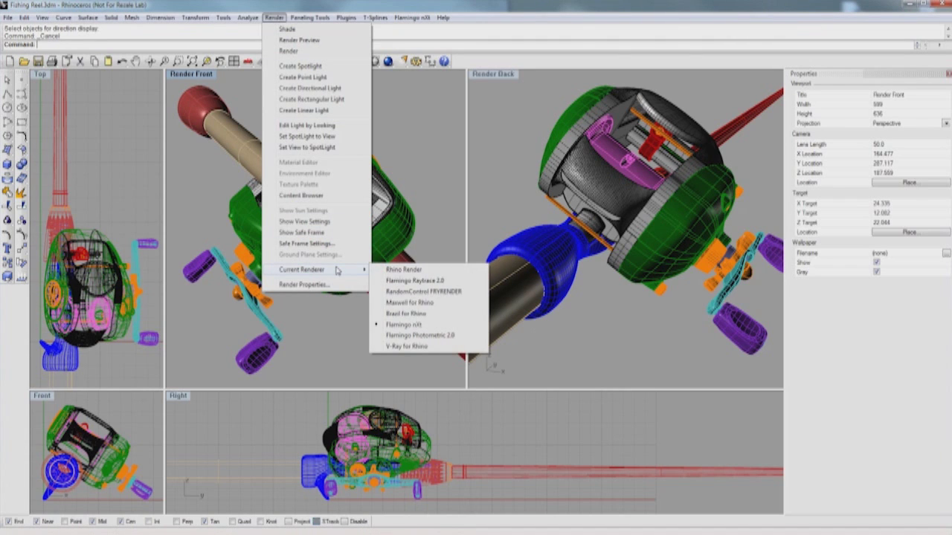
click(402, 18)
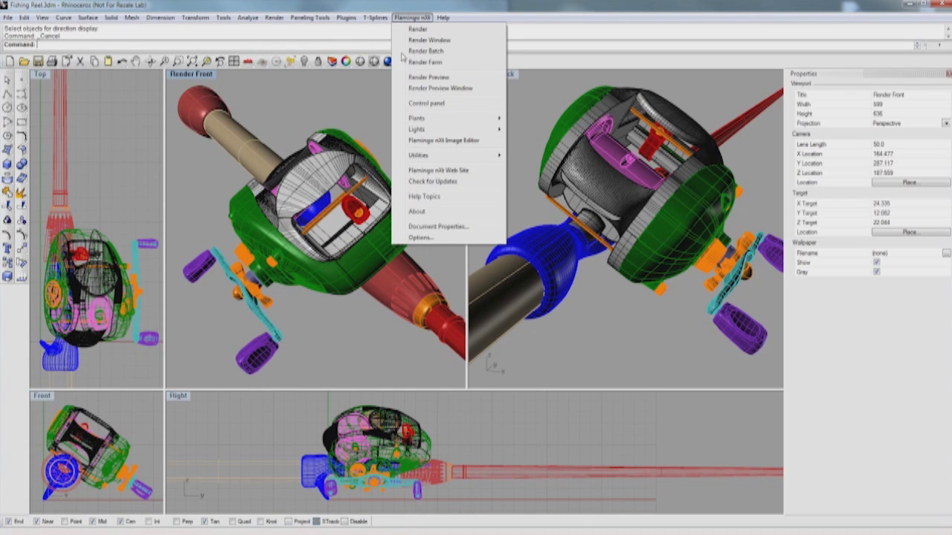
click(426, 104)
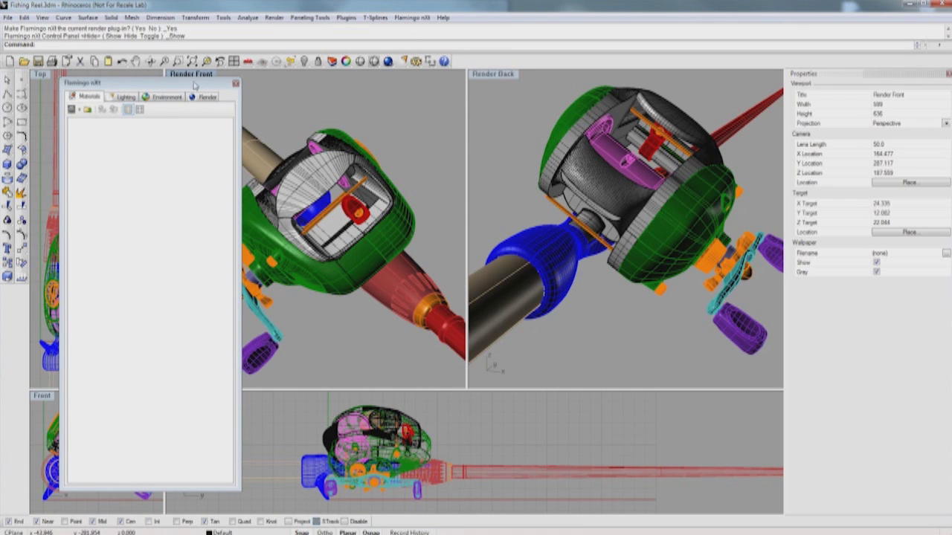
mouse_move(195, 86)
mouse_down()
mouse_move(232, 87)
mouse_move(193, 84)
mouse_up()
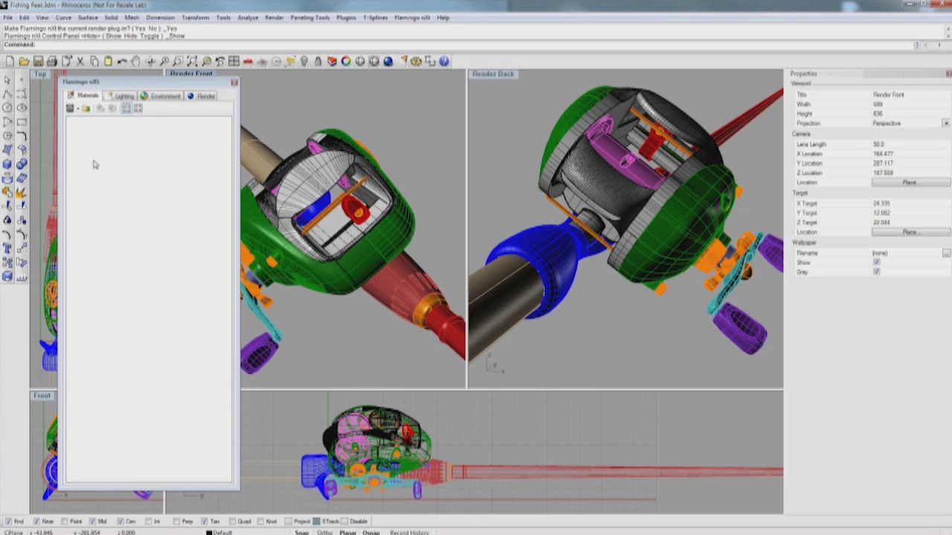
click(76, 109)
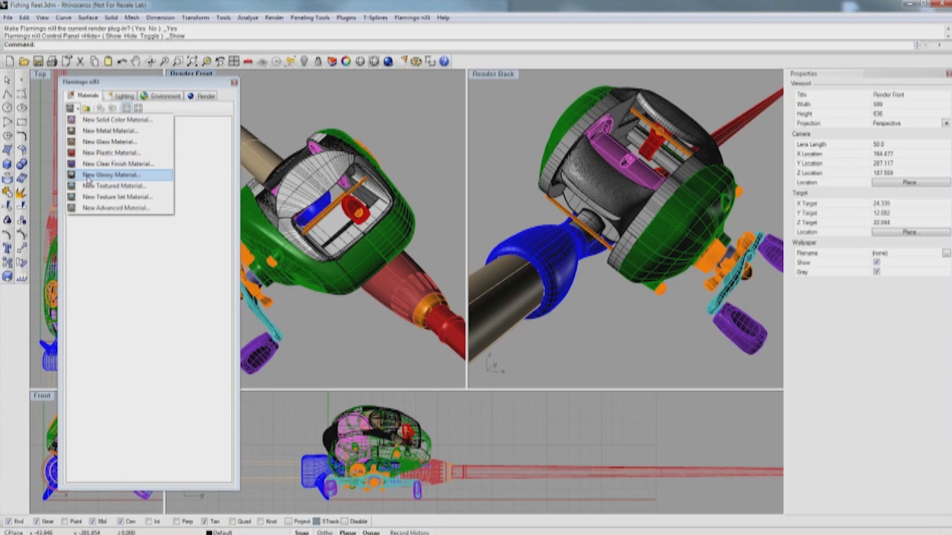
click(83, 109)
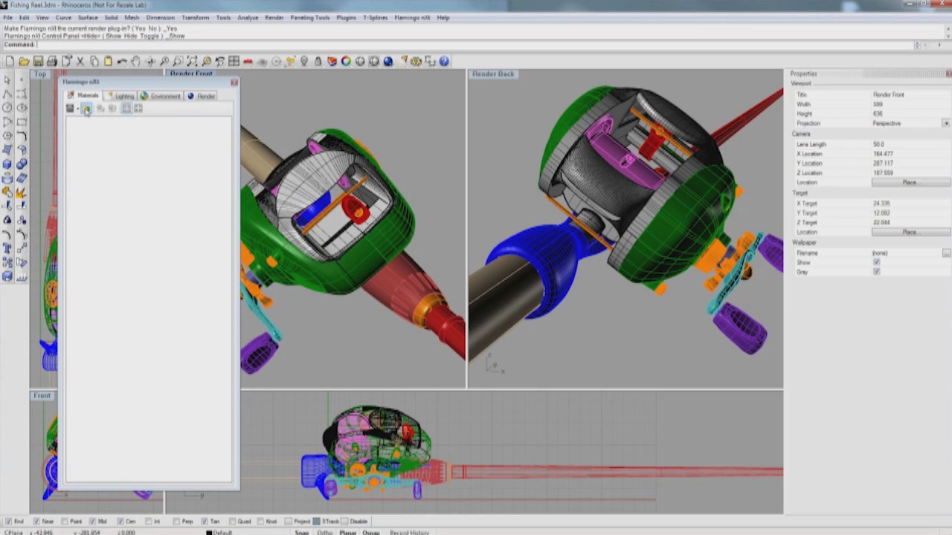
click(86, 108)
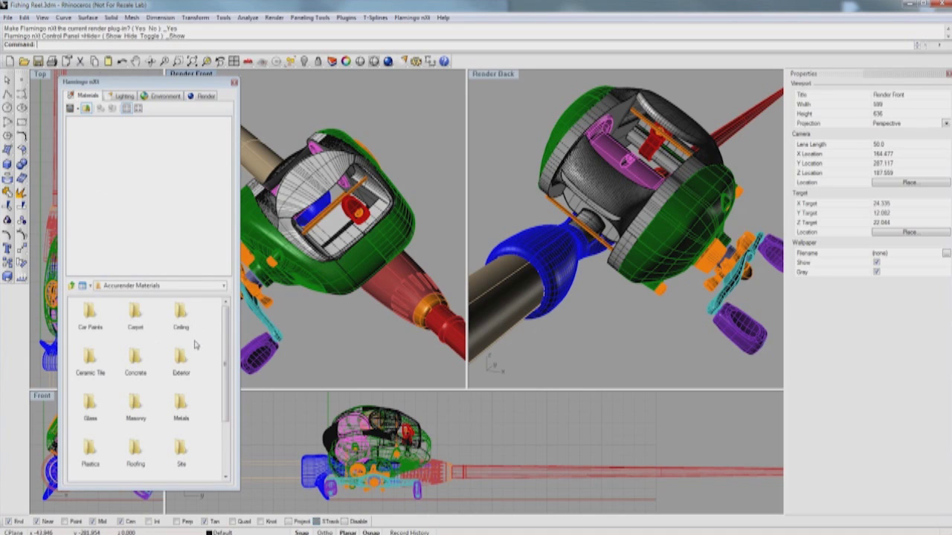
click(86, 109)
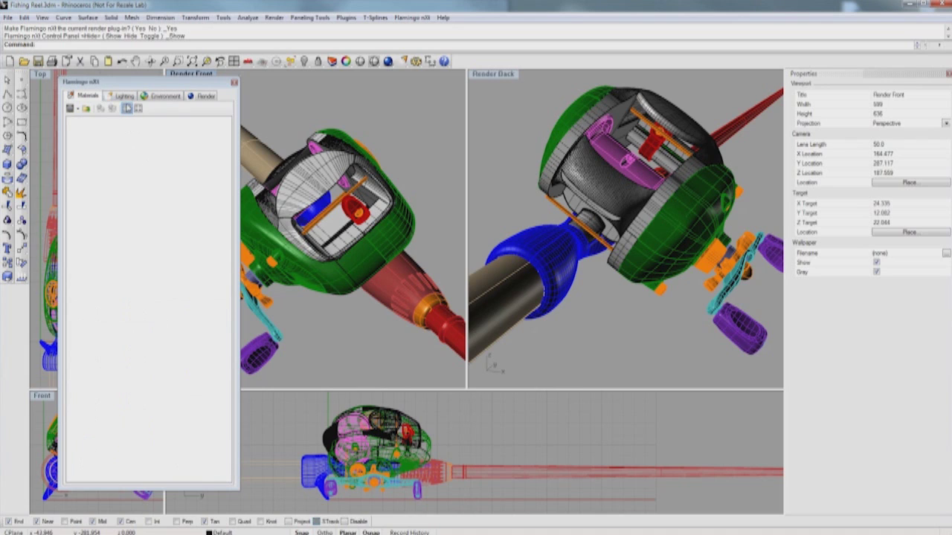
click(123, 96)
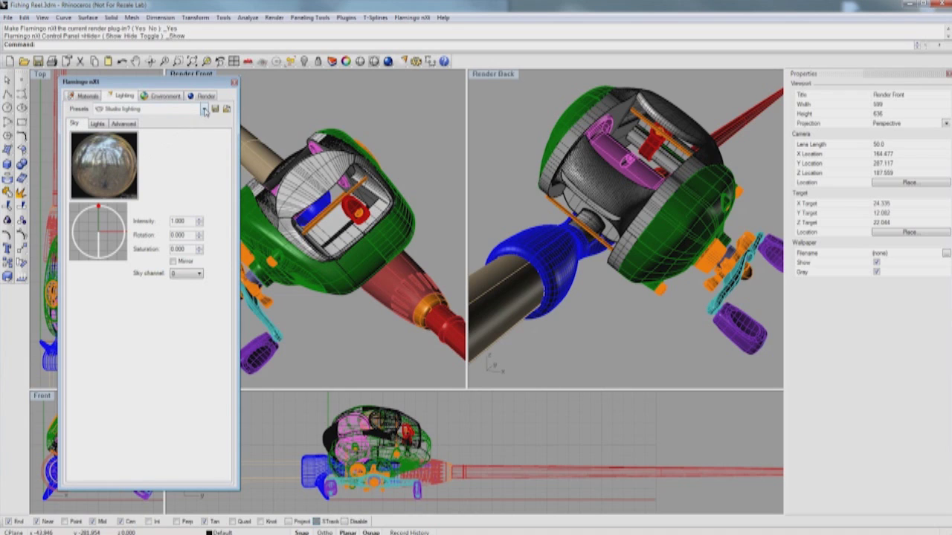
Step: Review the lighting presets and keep Studio lighting as the sky preset
click(204, 110)
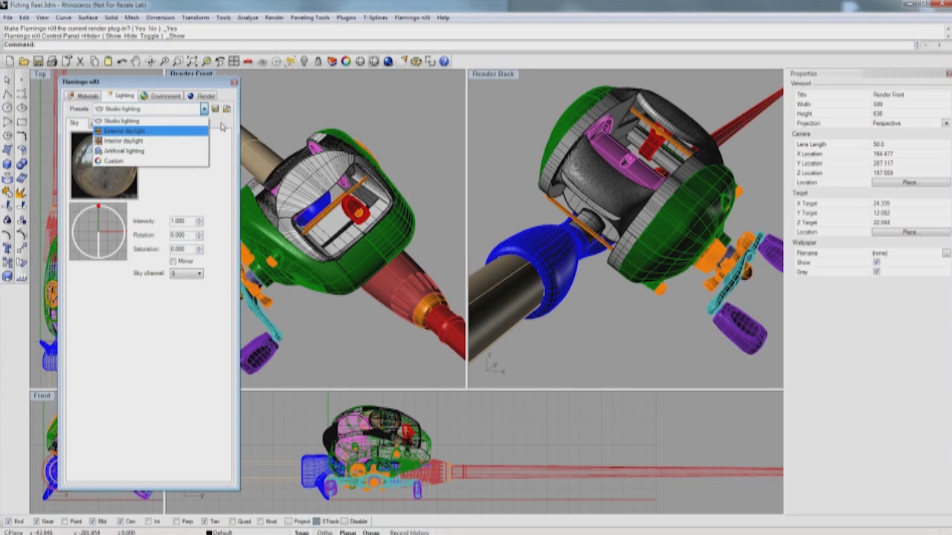
click(201, 132)
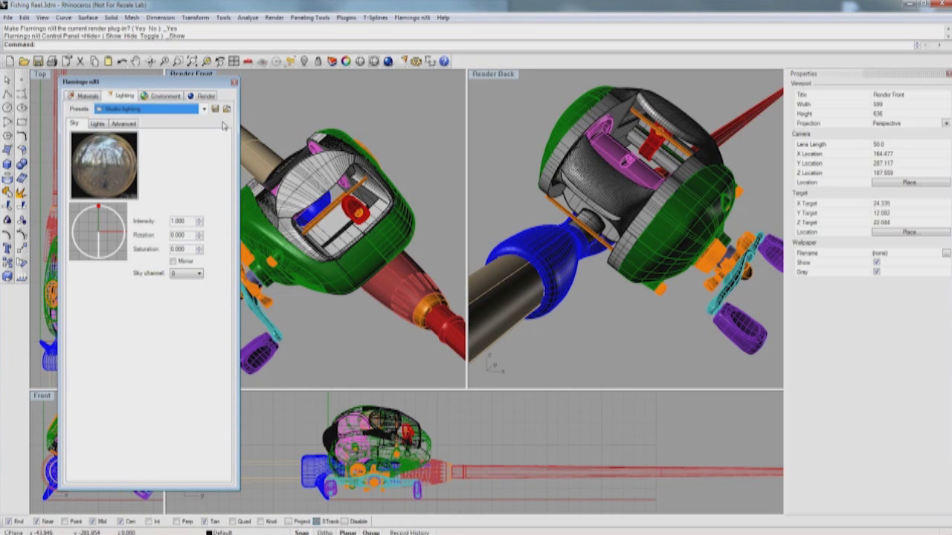
Step: Leave the Environment background type set to a plain Color
click(160, 97)
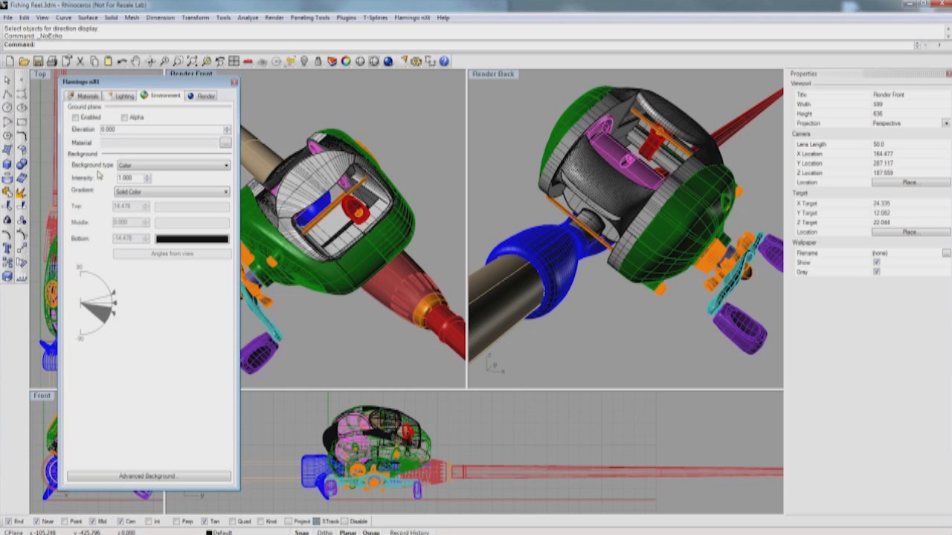
click(145, 167)
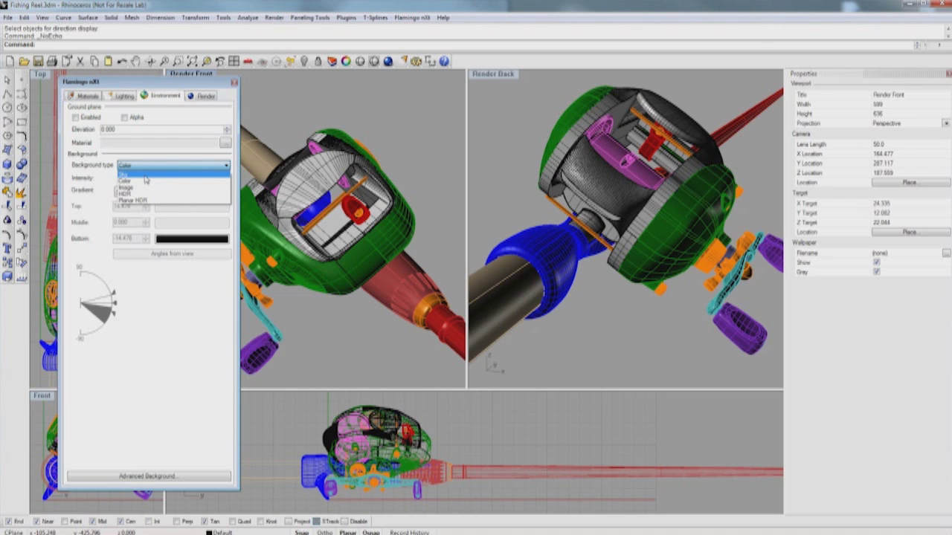
click(82, 180)
click(201, 96)
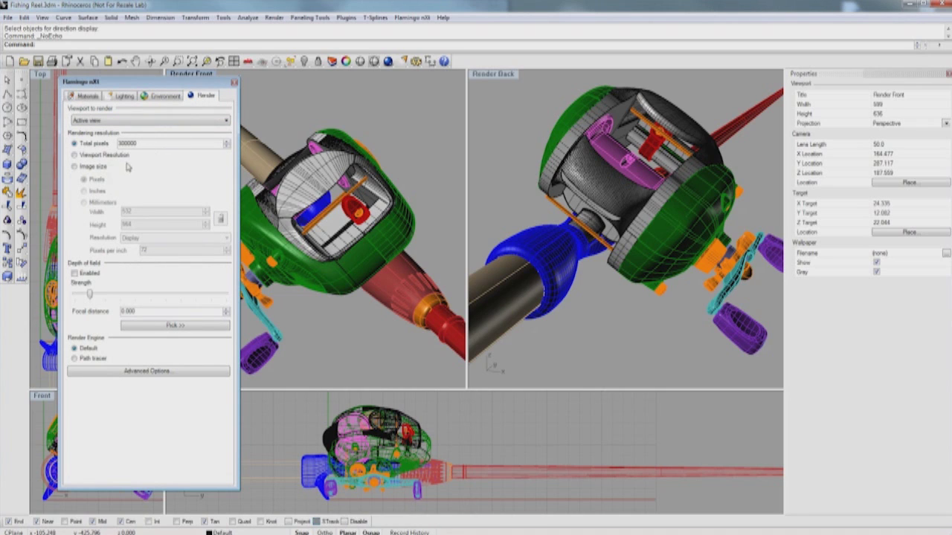
Step: Set the Flamingo nXt rendering resolution to Image size
click(93, 169)
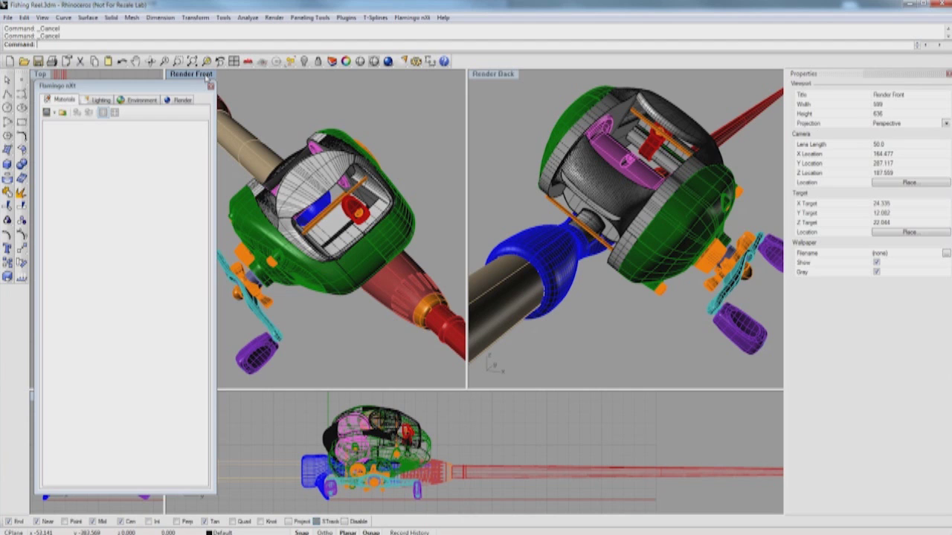
click(388, 62)
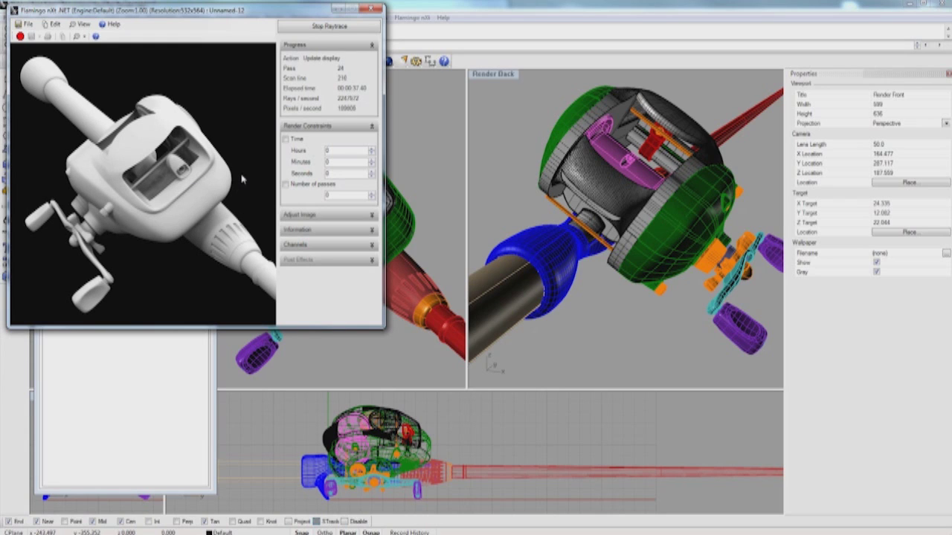
click(339, 28)
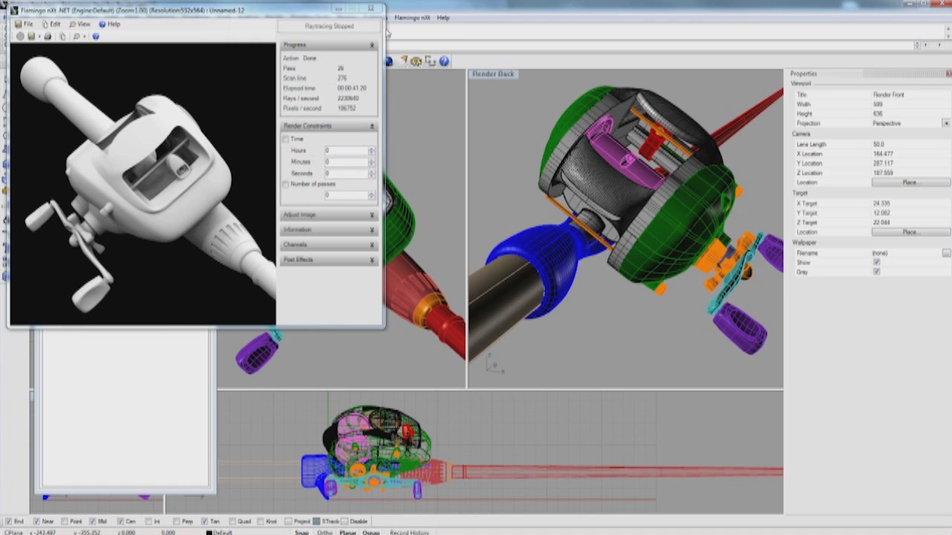
click(372, 9)
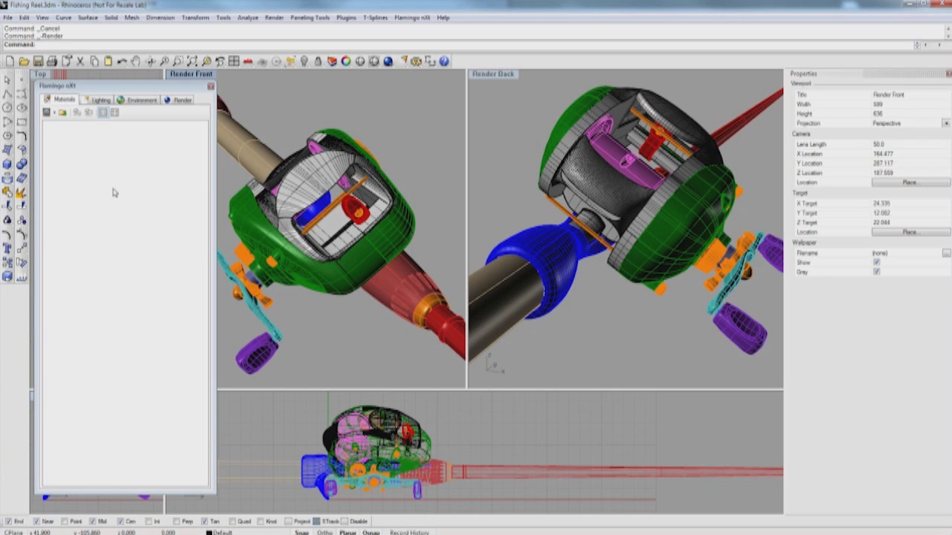
click(491, 178)
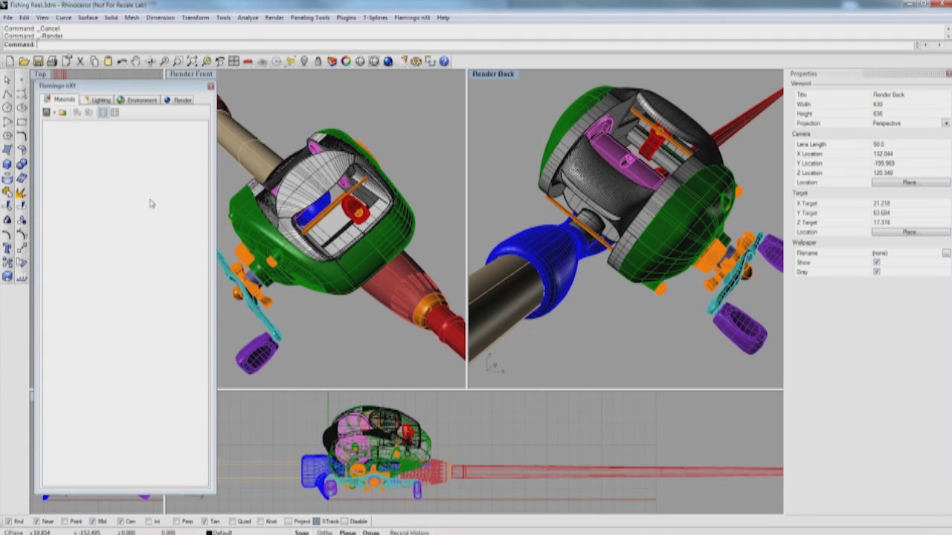
Step: Show the Layers panel, close viewport Properties, and select the Bushing & washer layer
click(332, 61)
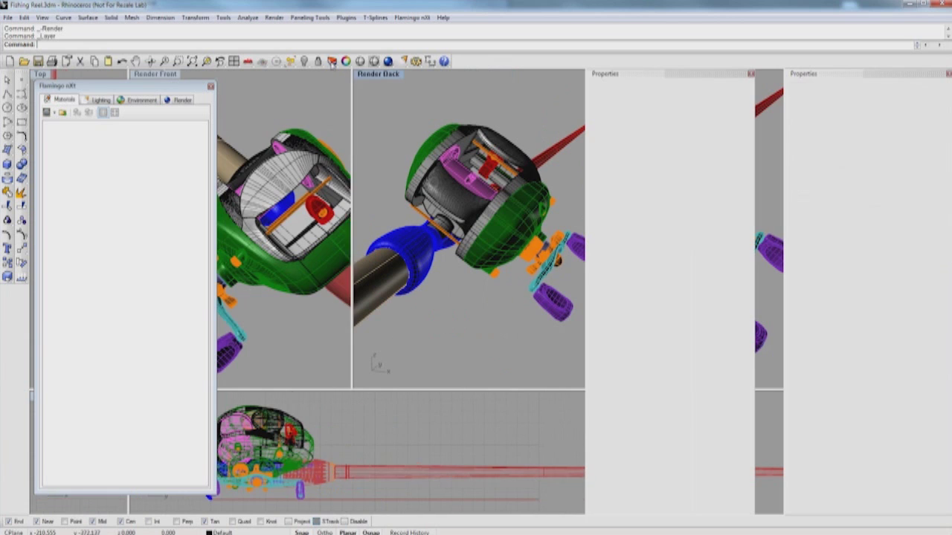
click(751, 74)
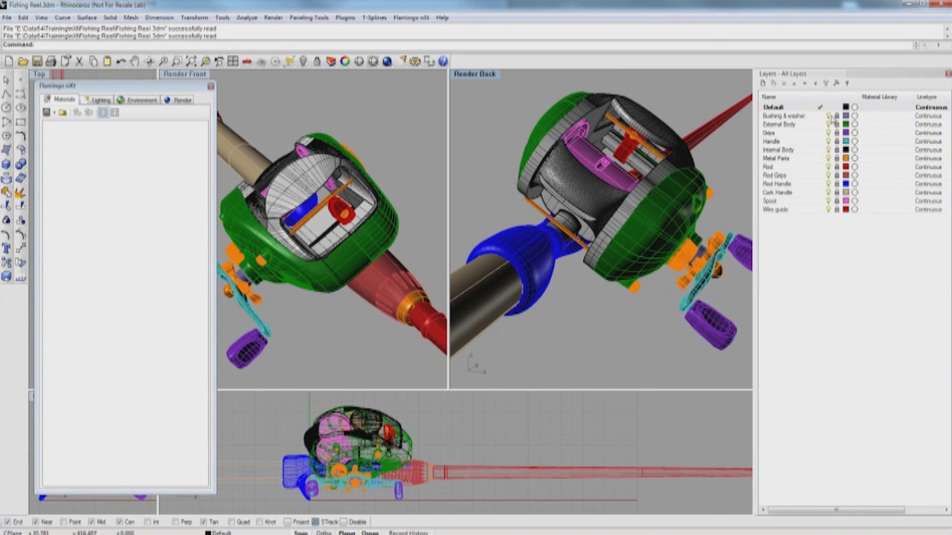
click(828, 117)
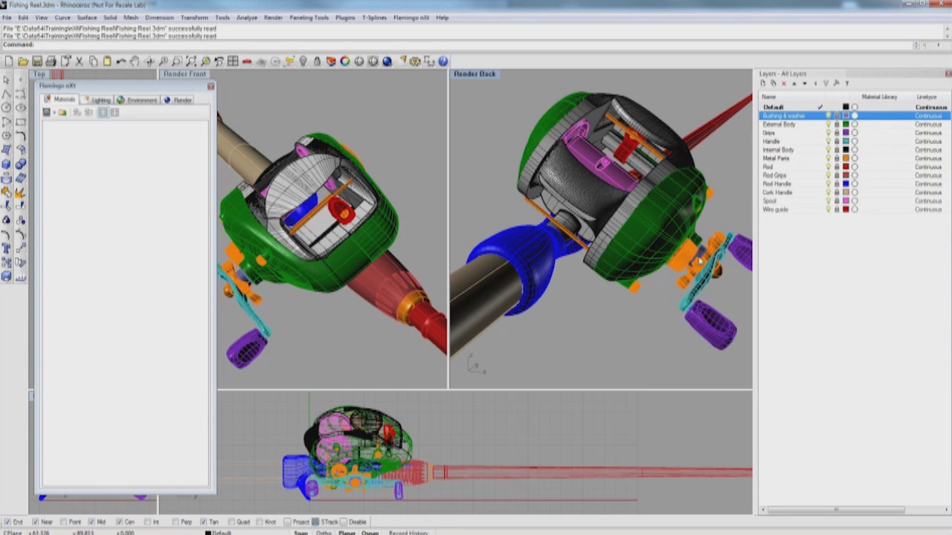
Step: Create a near-black solid material named 'bushing' with highlight intensity 0.070
click(54, 113)
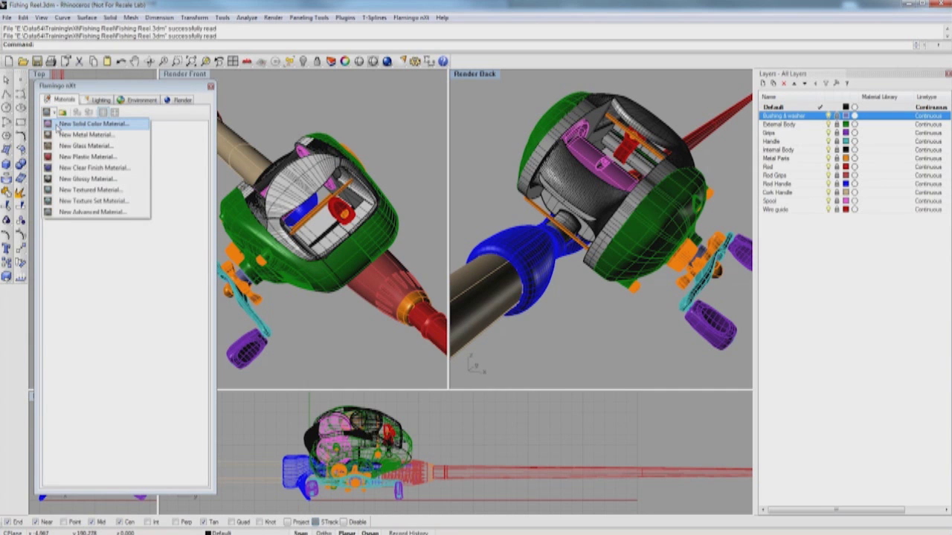
click(58, 127)
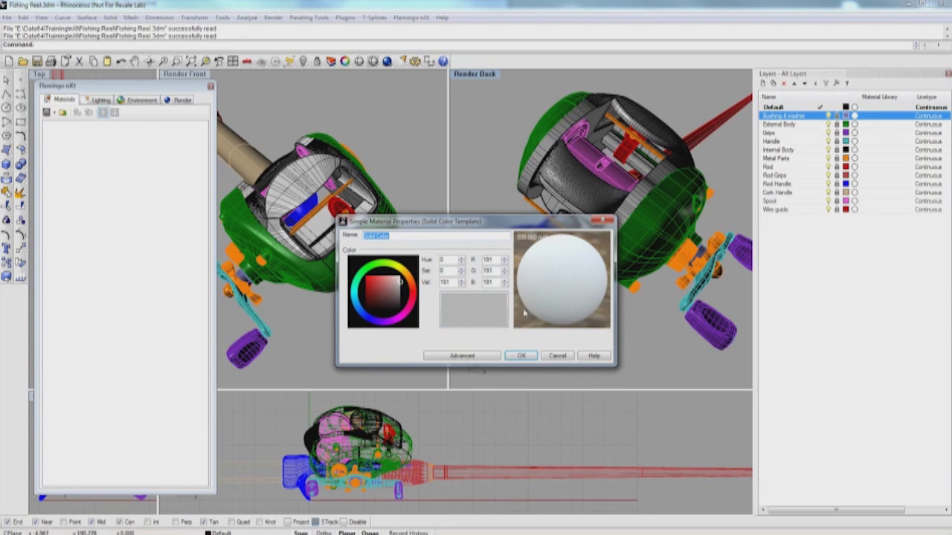
drag(403, 284, 400, 306)
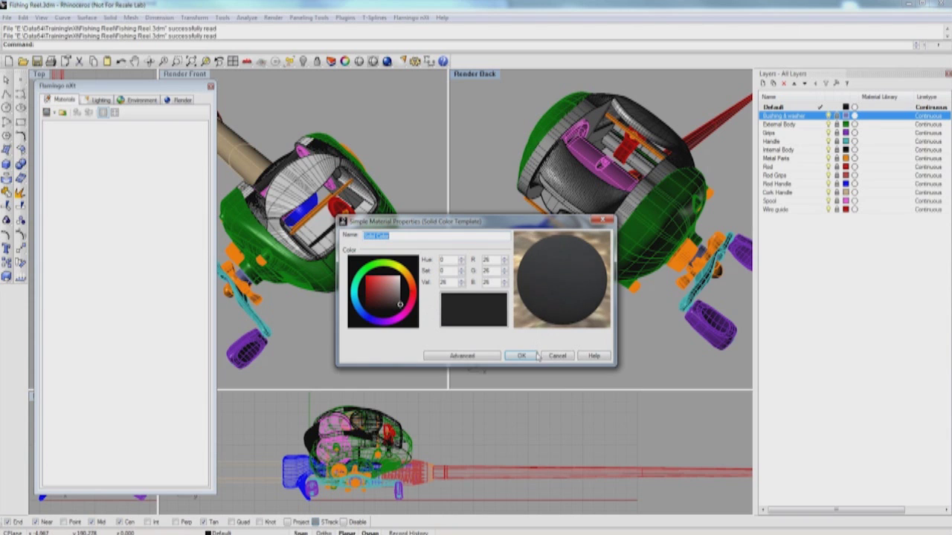
click(480, 358)
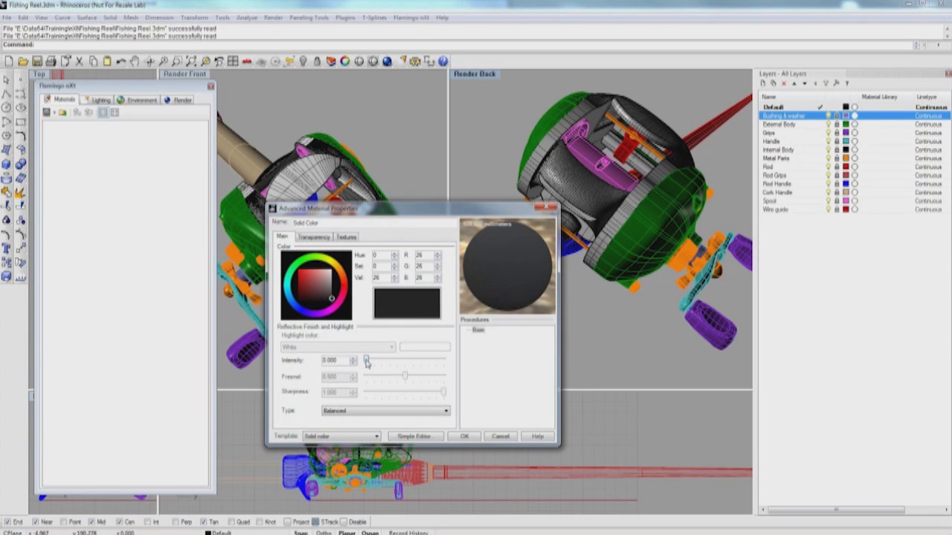
drag(365, 362, 375, 363)
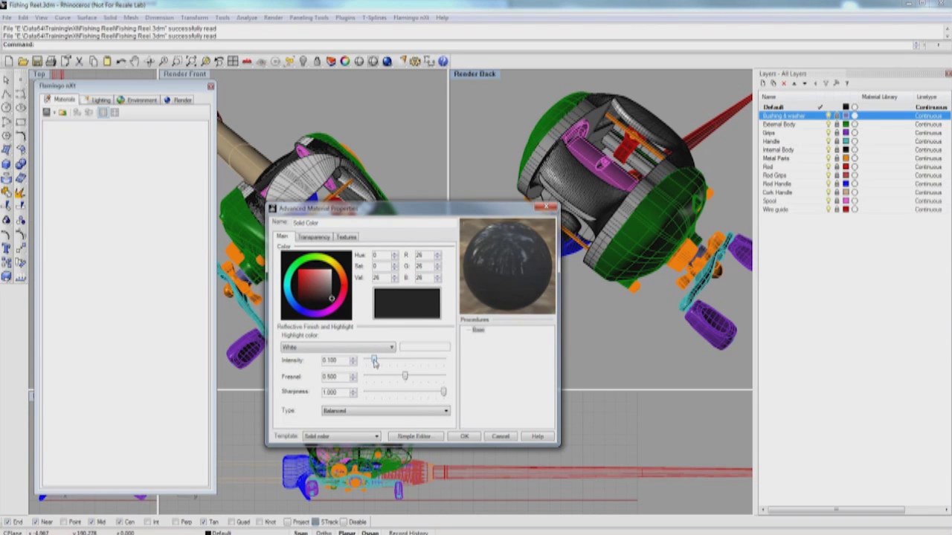
drag(376, 363, 371, 362)
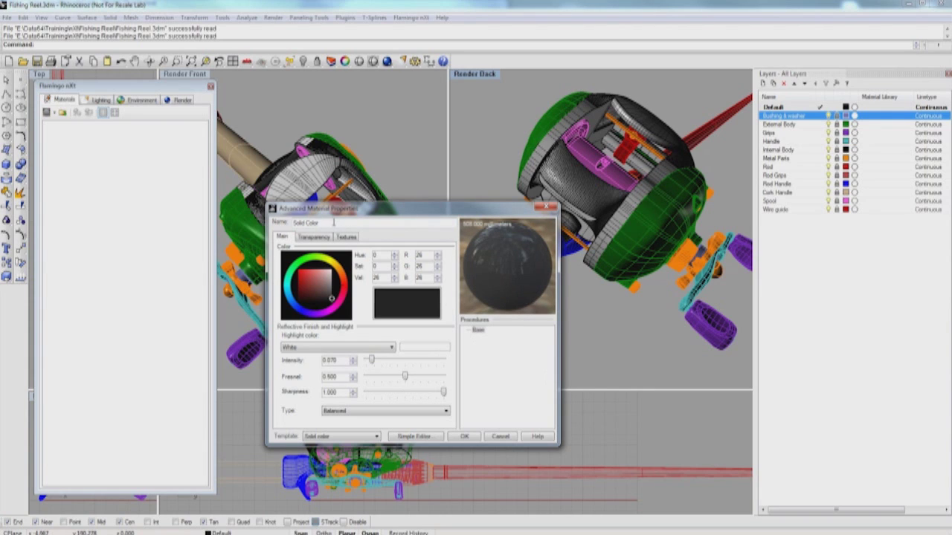
drag(333, 222, 293, 223)
drag(407, 211, 436, 211)
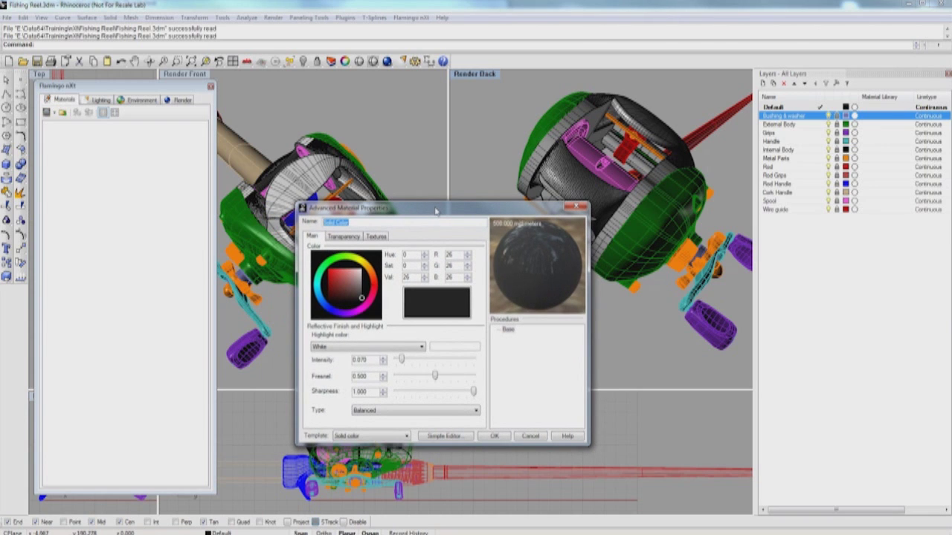
text(bushing)
click(494, 435)
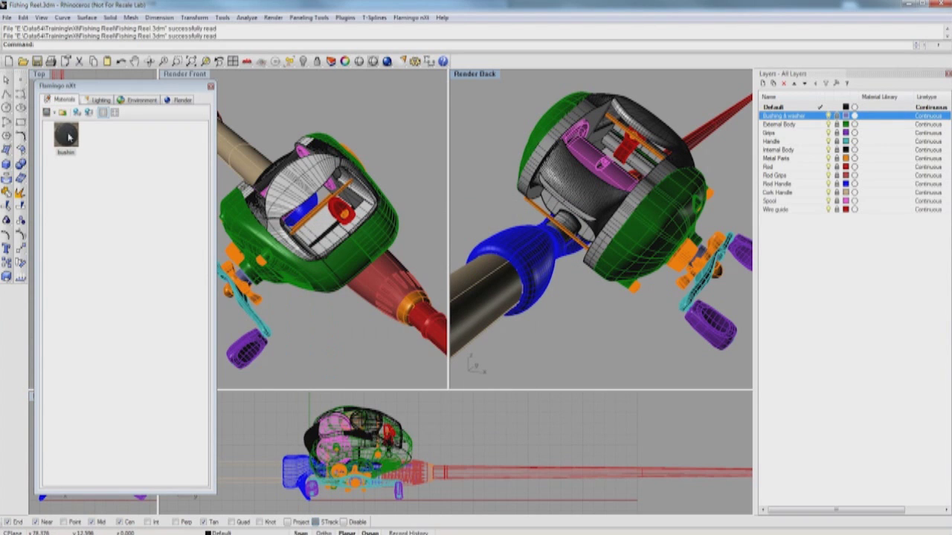
Step: Assign the bushing material to the Bushing & washer layer
right_click(70, 136)
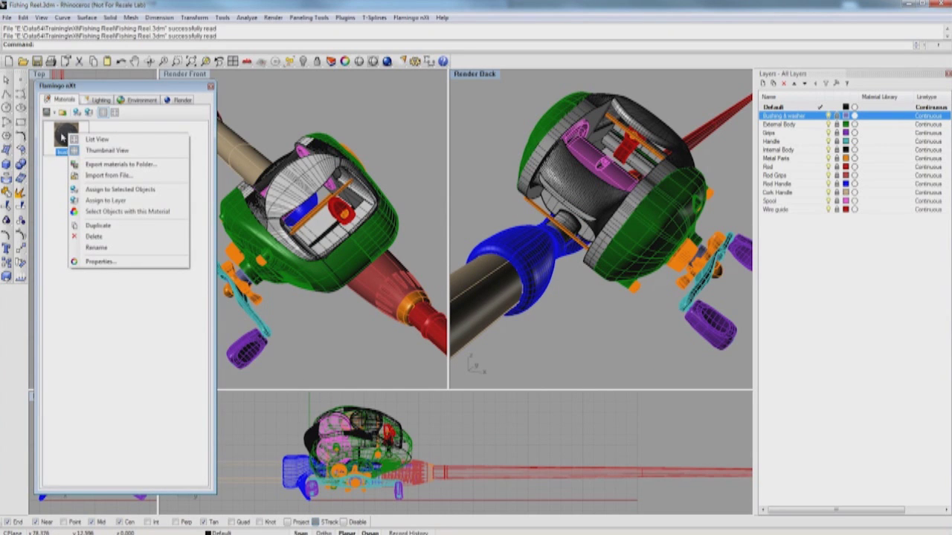
click(104, 200)
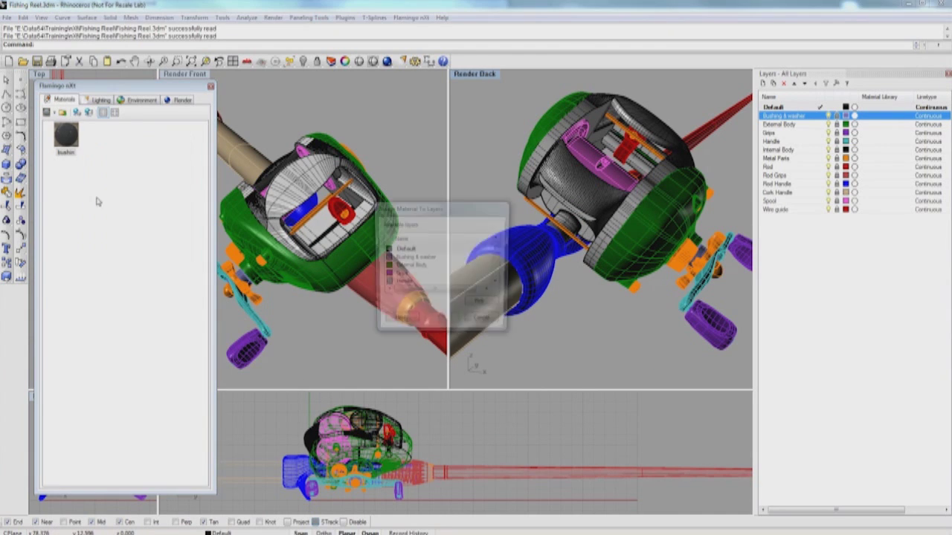
double_click(420, 258)
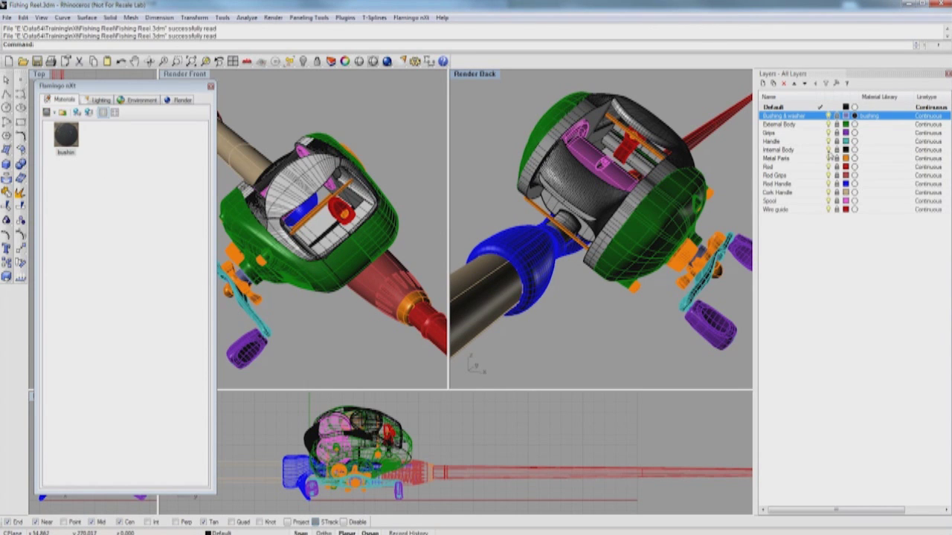
click(819, 125)
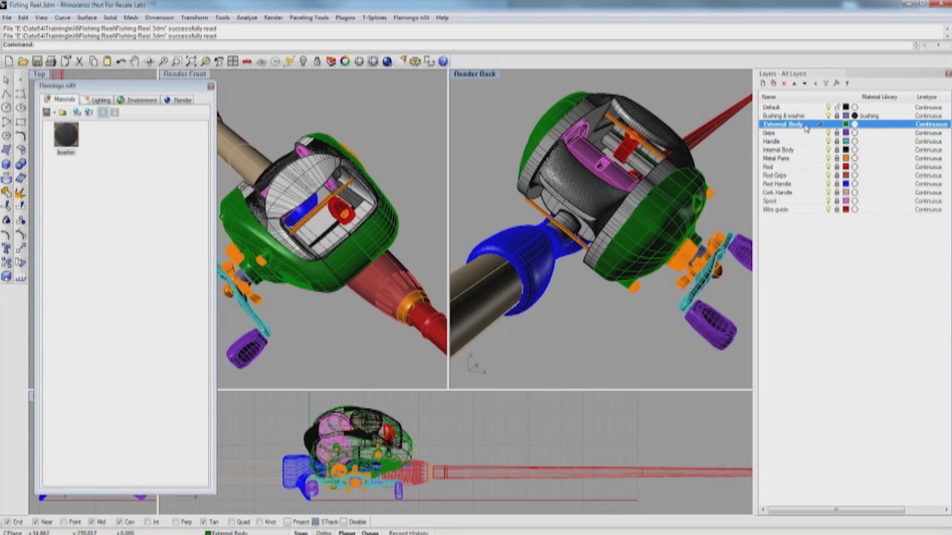
Step: Make Bushing & washer the current layer and toggle the External Body shell's visibility
double_click(818, 116)
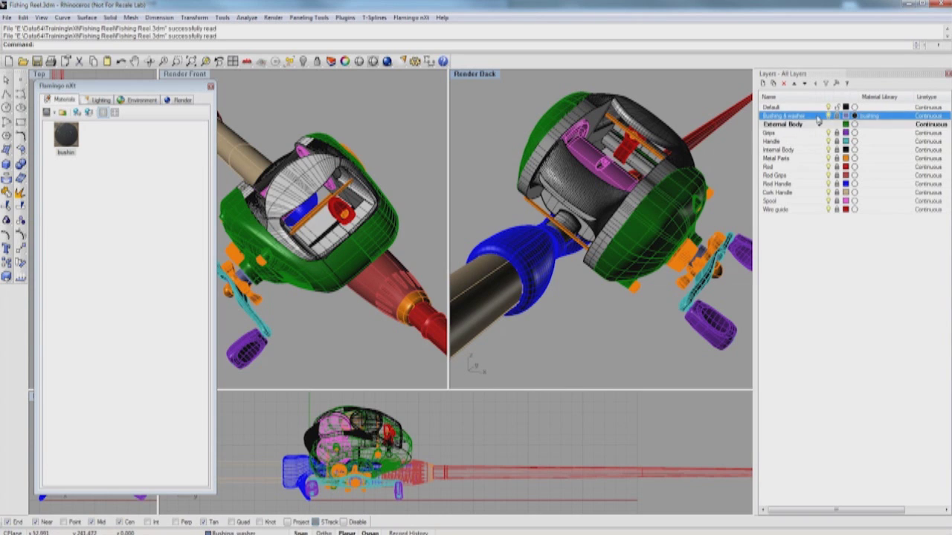
click(829, 125)
click(829, 125)
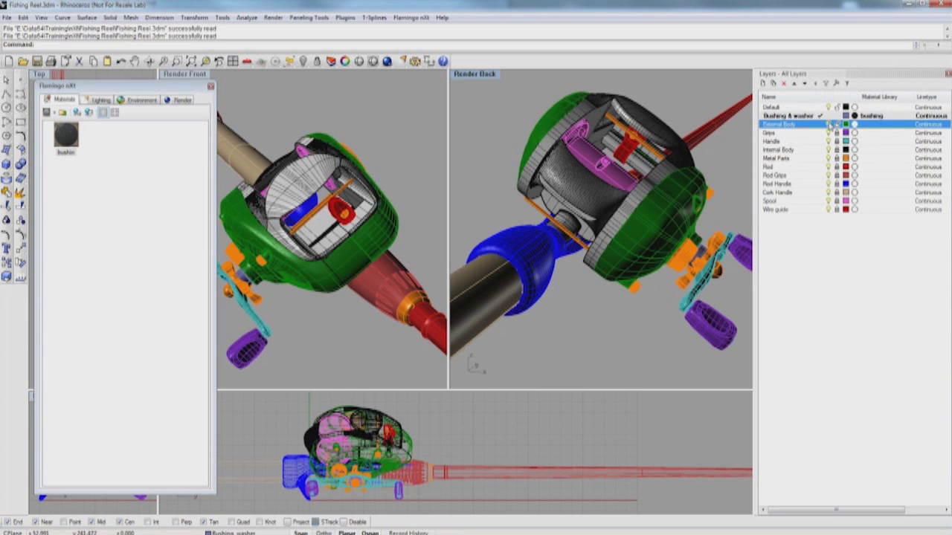
click(829, 125)
click(829, 125)
click(829, 124)
click(829, 125)
Step: Create a dark green plastic material and rename it Ext Body
right_click(64, 128)
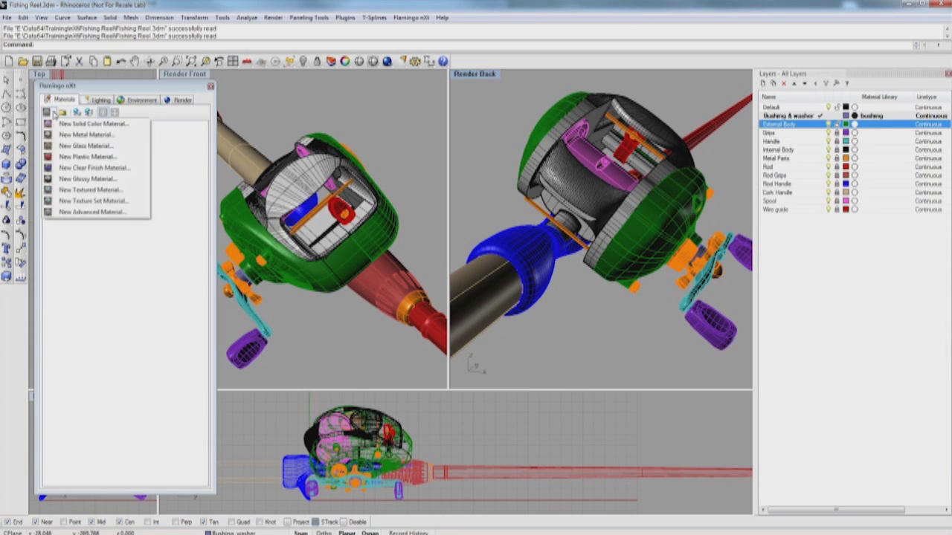
click(77, 156)
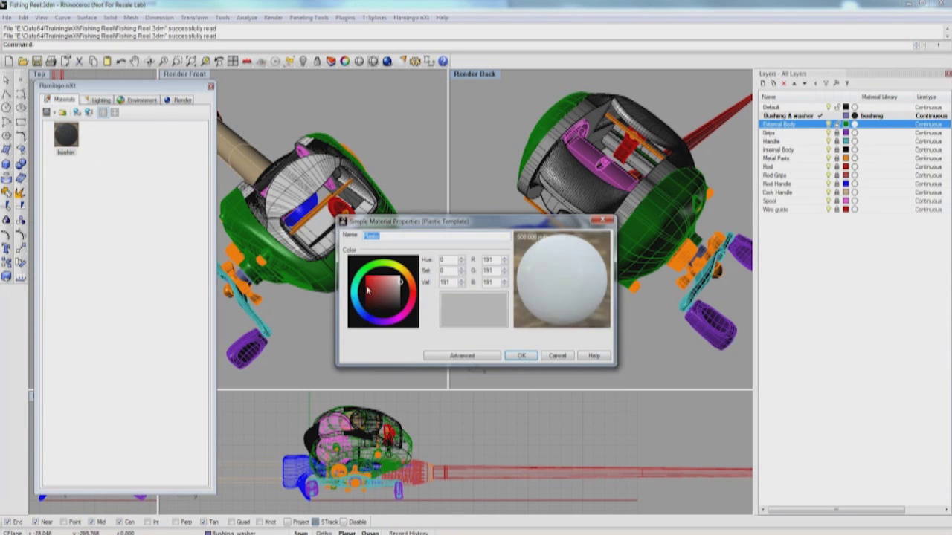
click(376, 265)
click(384, 300)
click(378, 302)
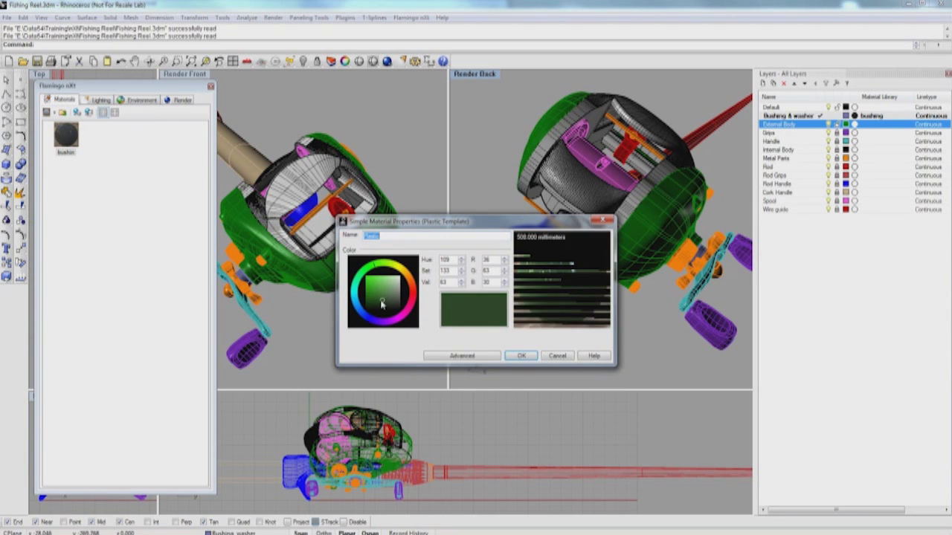
click(520, 355)
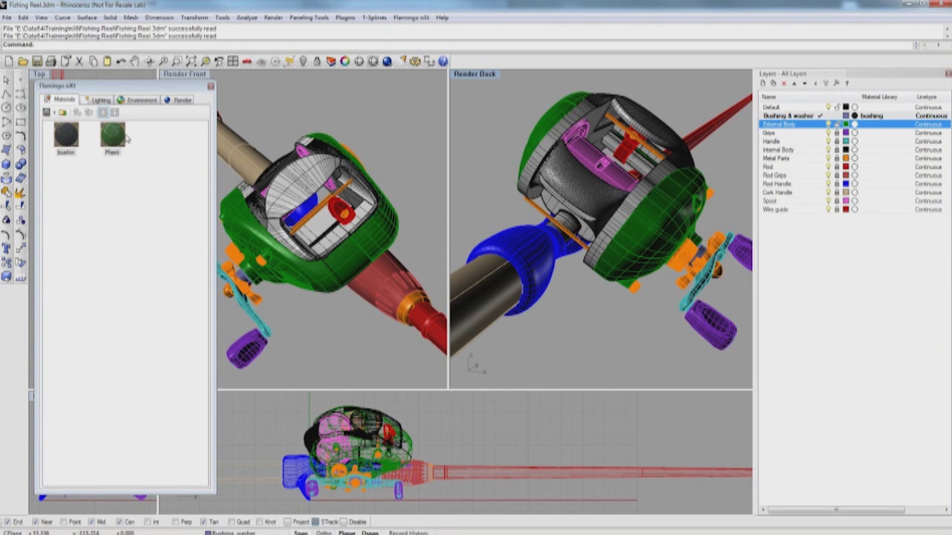
double_click(114, 133)
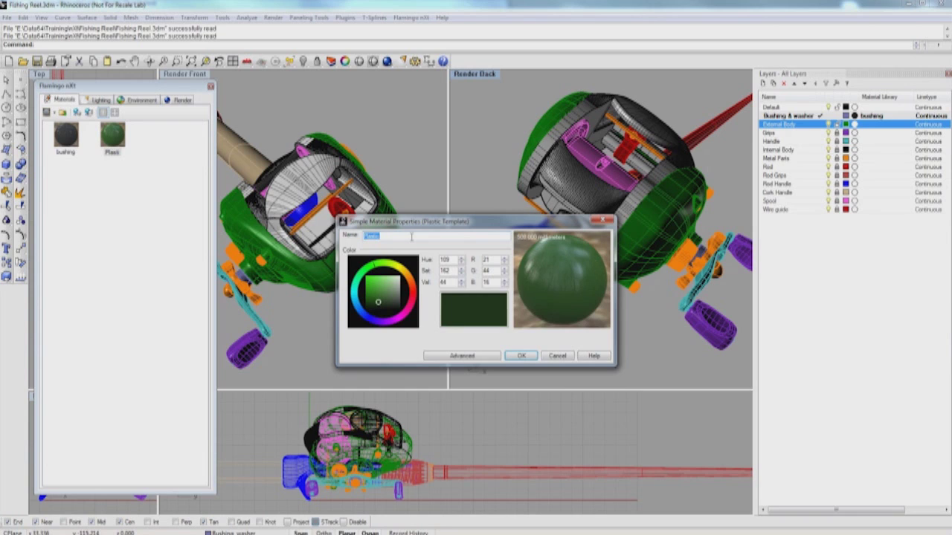
text(Ext body)
key(Return)
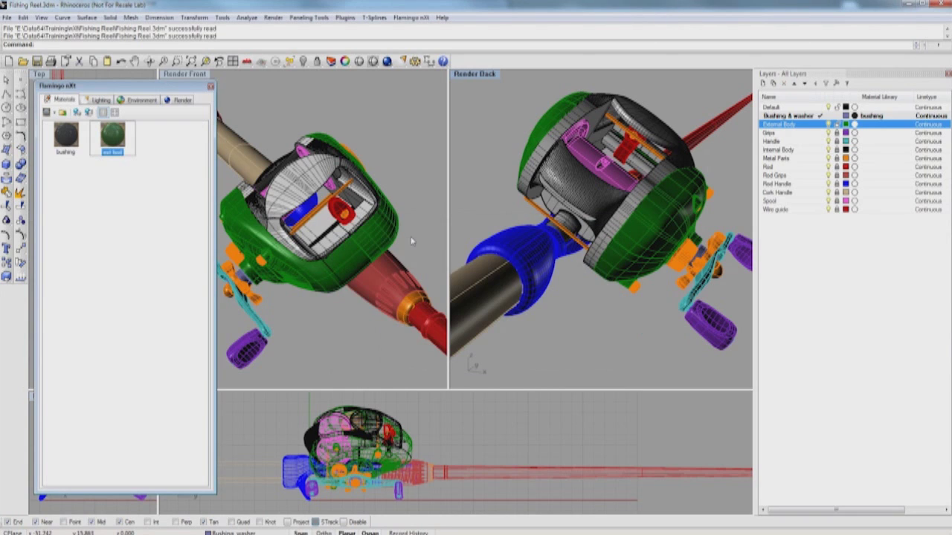
Step: Assign the Ext Body material to the External Body layer
right_click(112, 131)
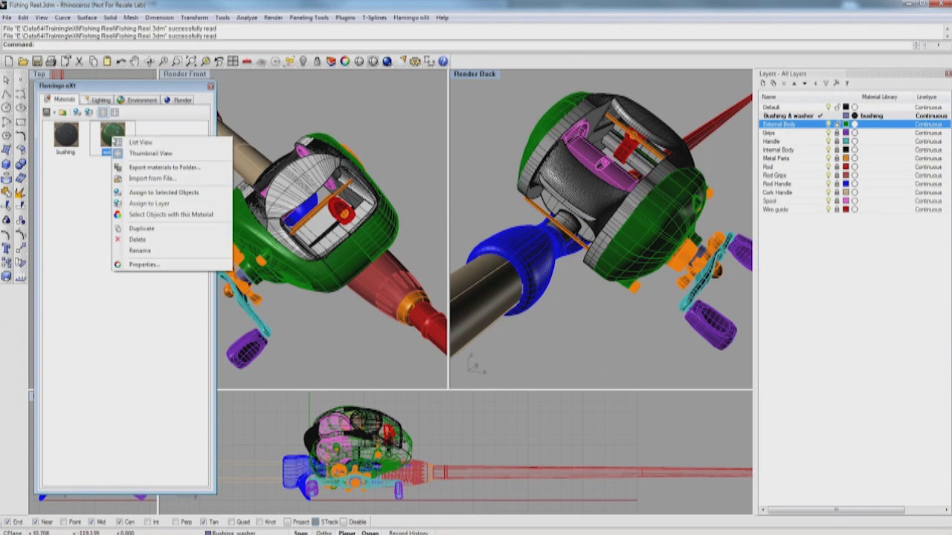
click(146, 204)
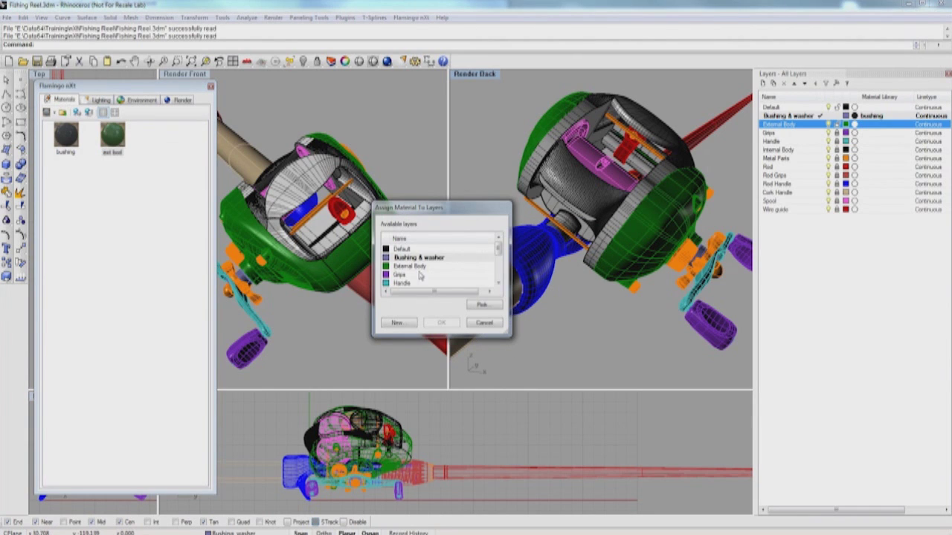
double_click(409, 266)
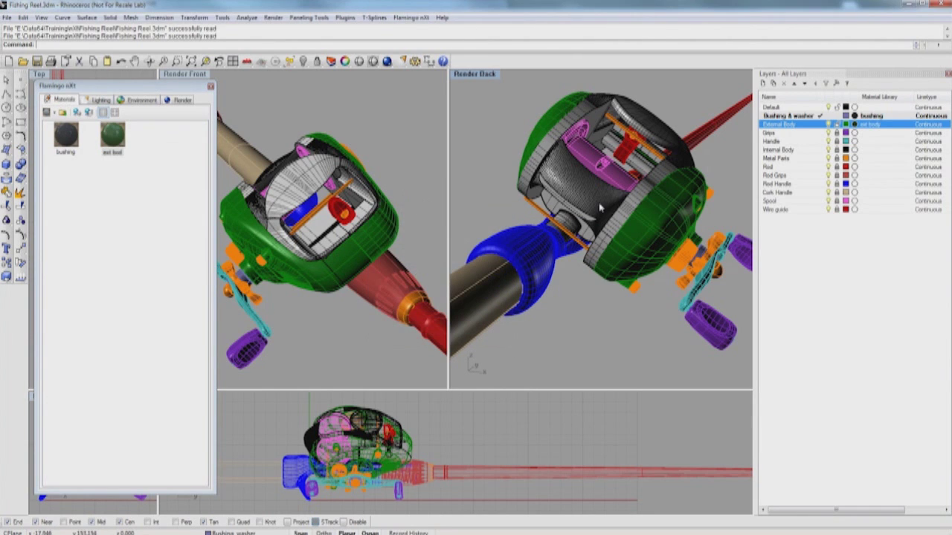
click(829, 133)
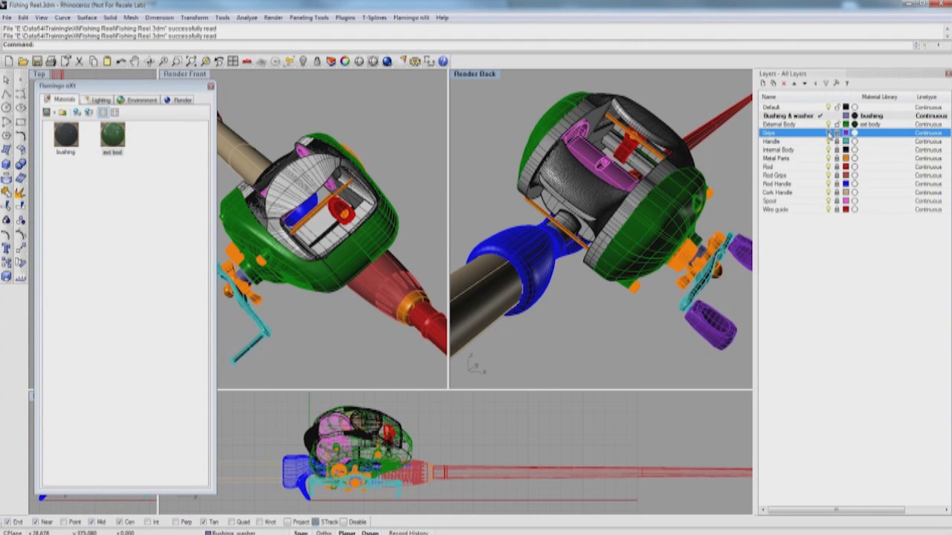
Step: Create a new plastic material named grips with a near-black colour
click(53, 113)
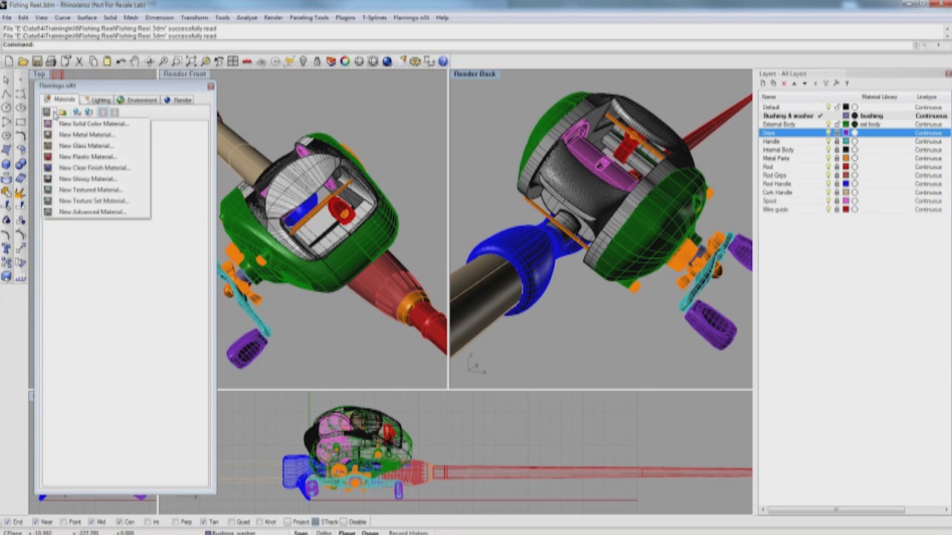
click(87, 157)
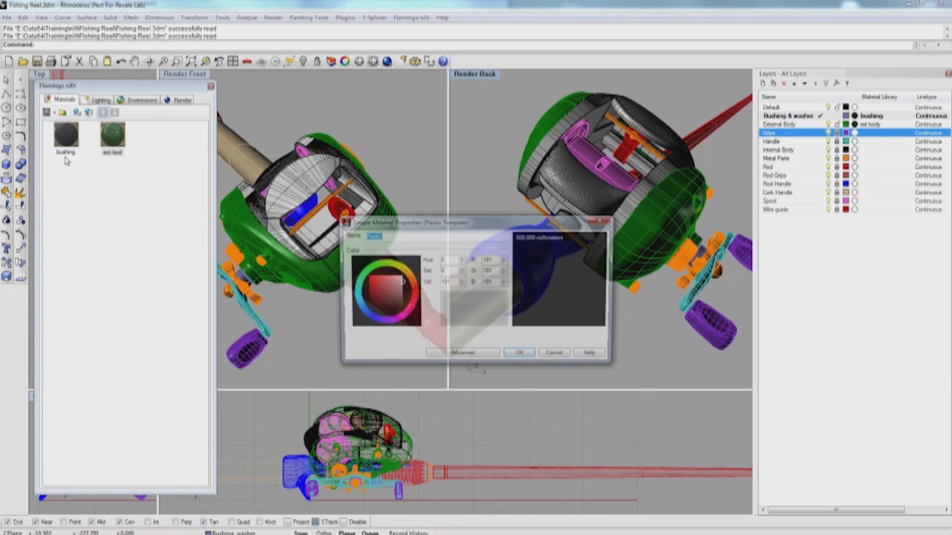
text(grips)
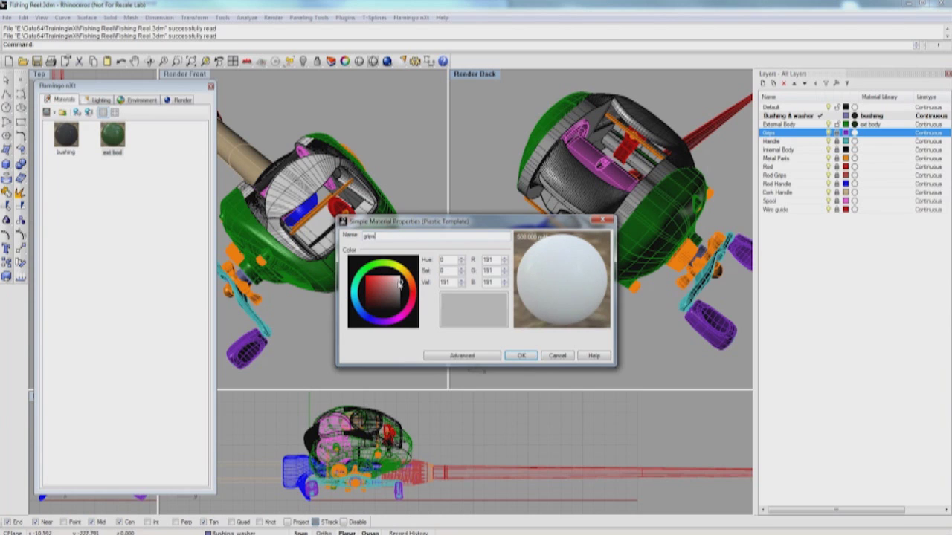
drag(402, 283, 401, 306)
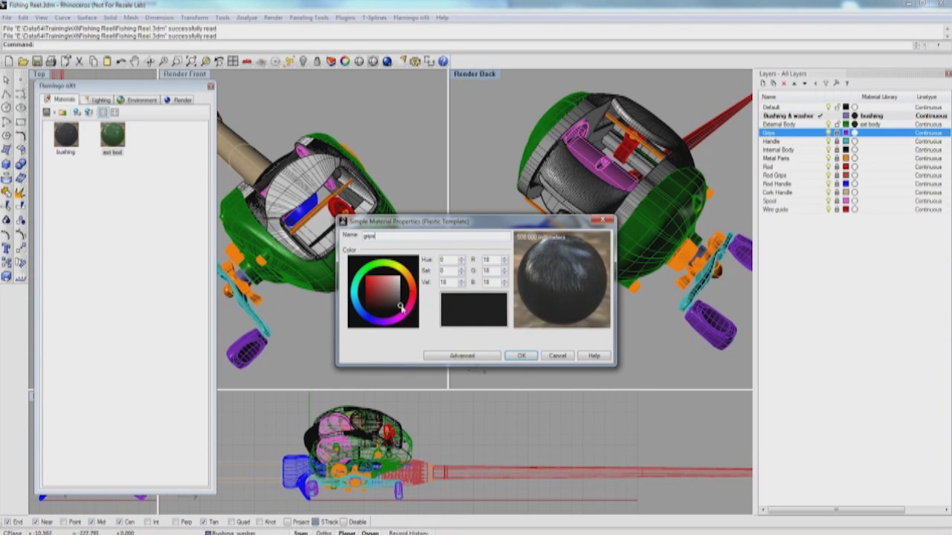
Step: Set the grips highlight intensity to 0.230 and sharpness to 0.400, then save
click(489, 359)
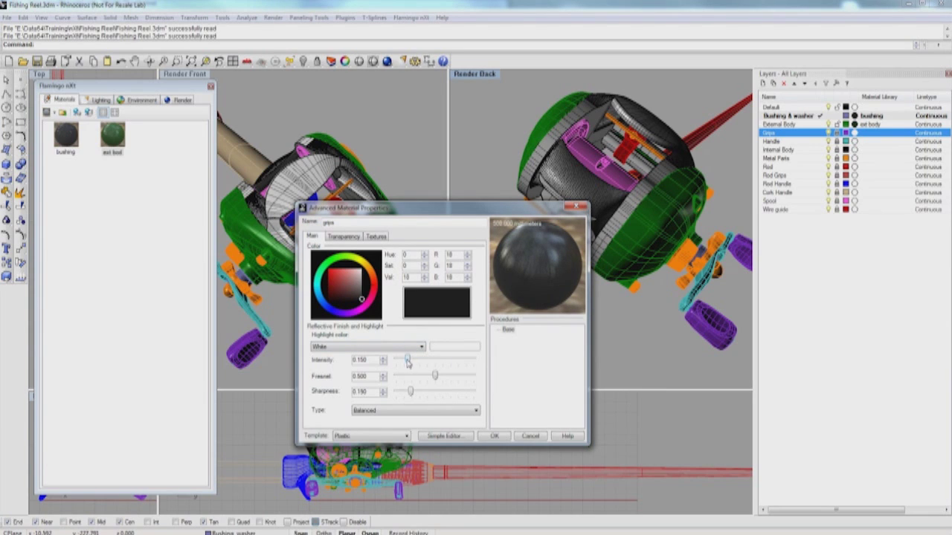
drag(408, 362, 426, 362)
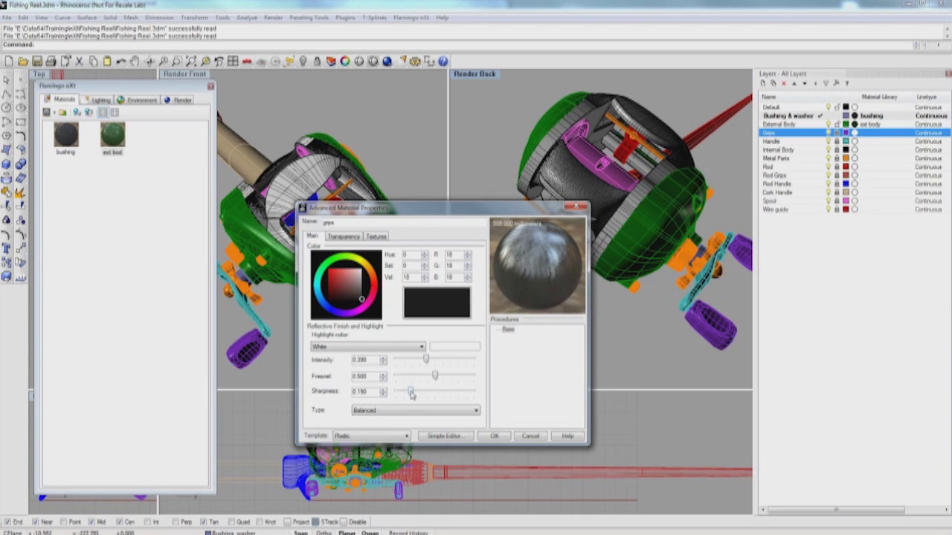
drag(410, 394, 468, 394)
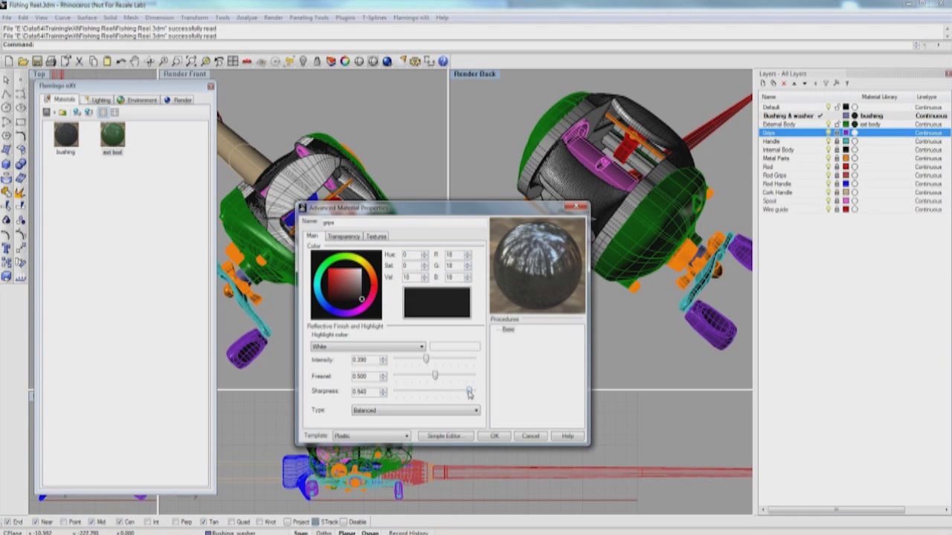
drag(469, 395, 402, 393)
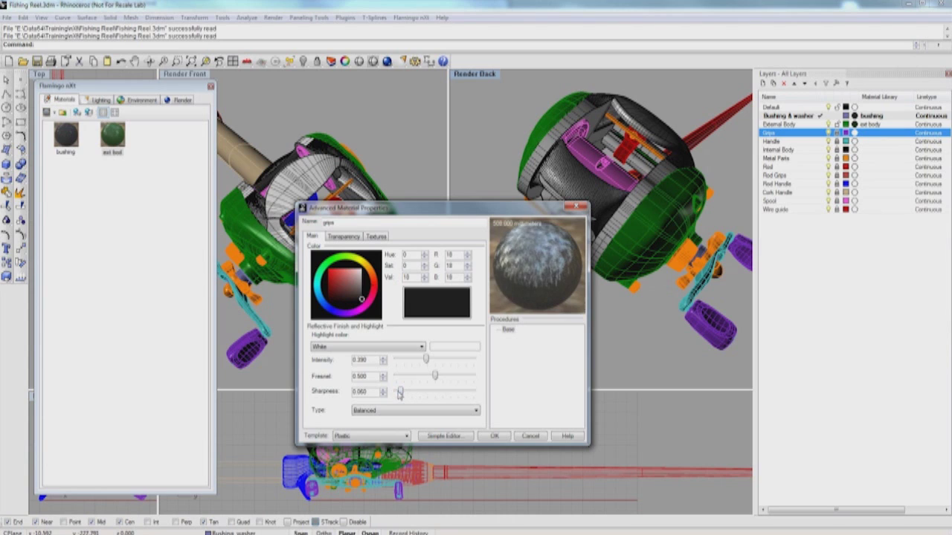
drag(399, 394, 428, 393)
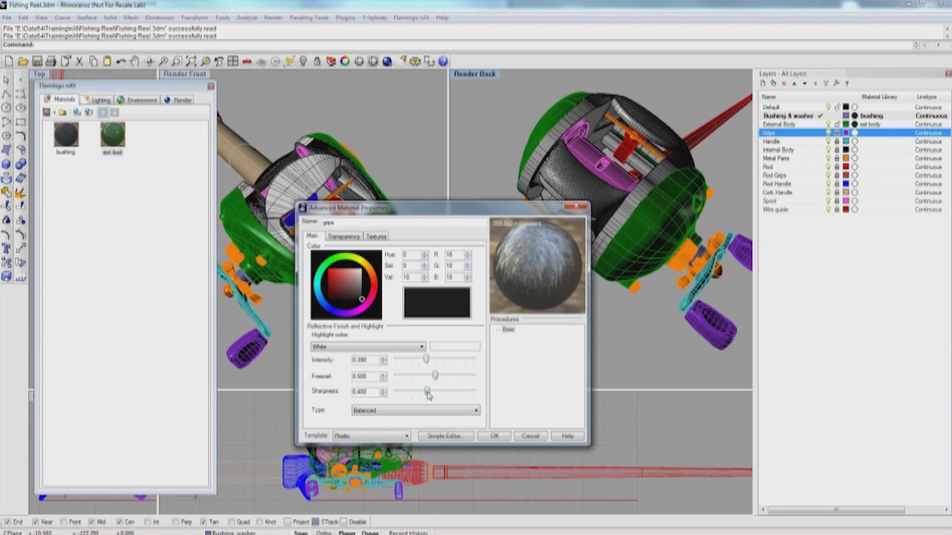
drag(425, 360, 413, 360)
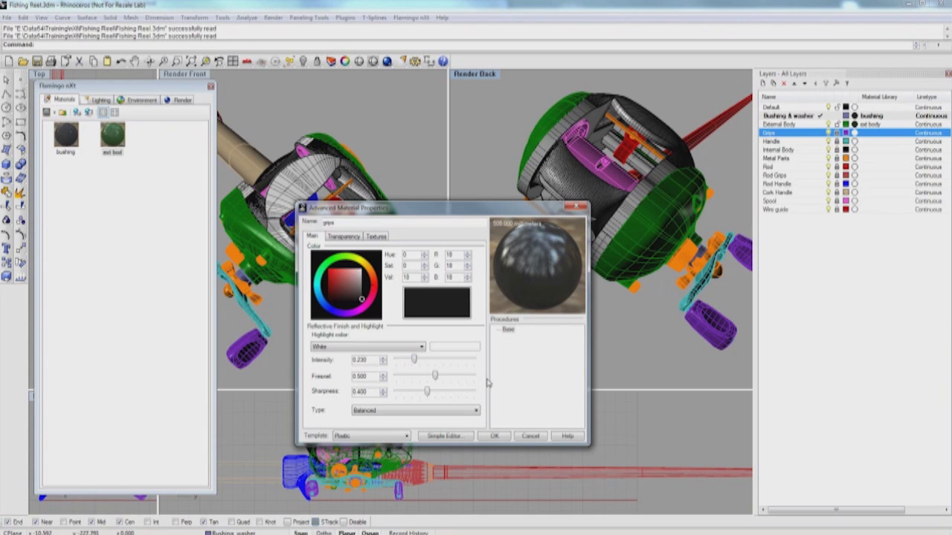
click(496, 436)
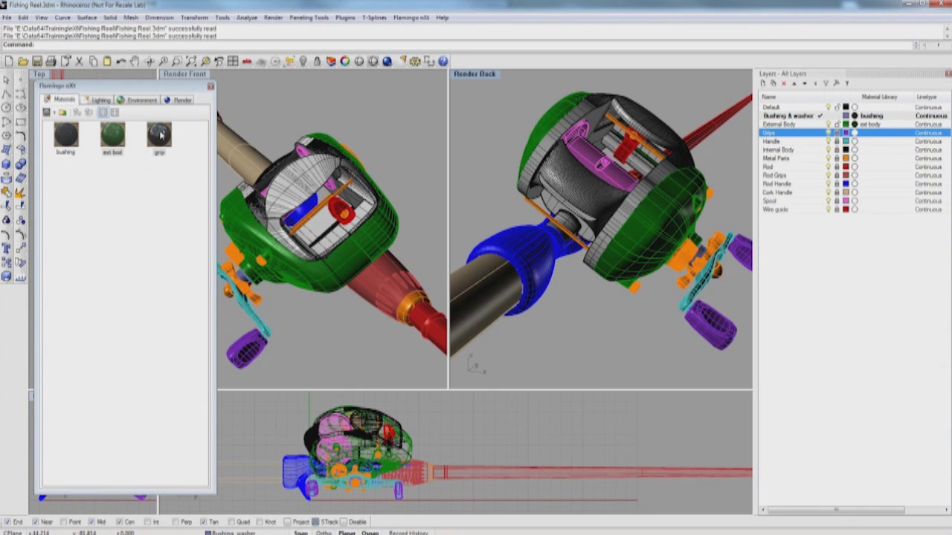
Step: Assign the grips material to the Grips layer via Assign to Layer
right_click(159, 133)
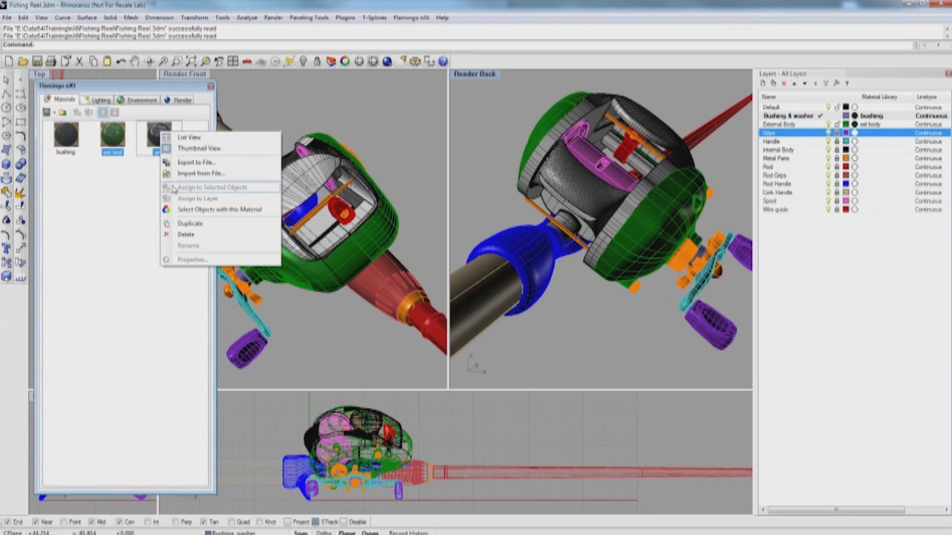
click(138, 174)
click(159, 134)
right_click(160, 136)
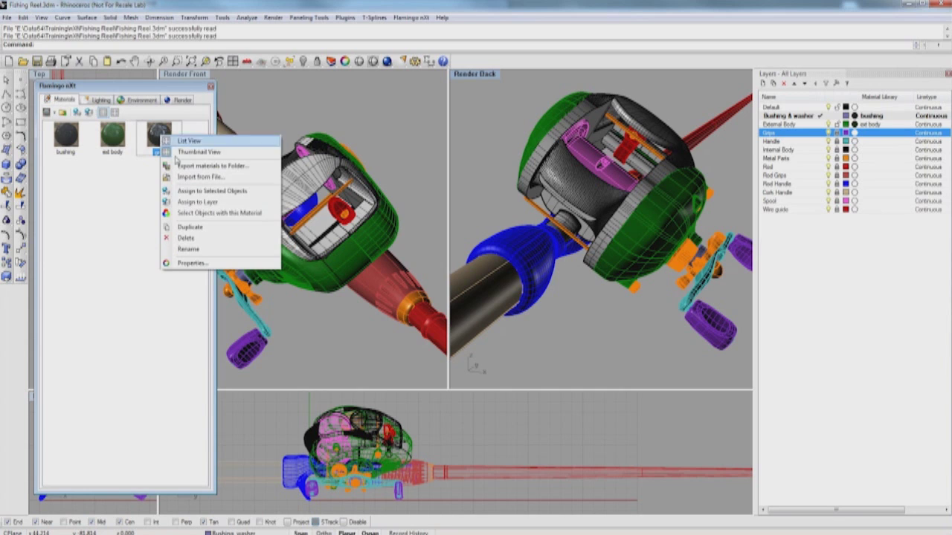
click(196, 202)
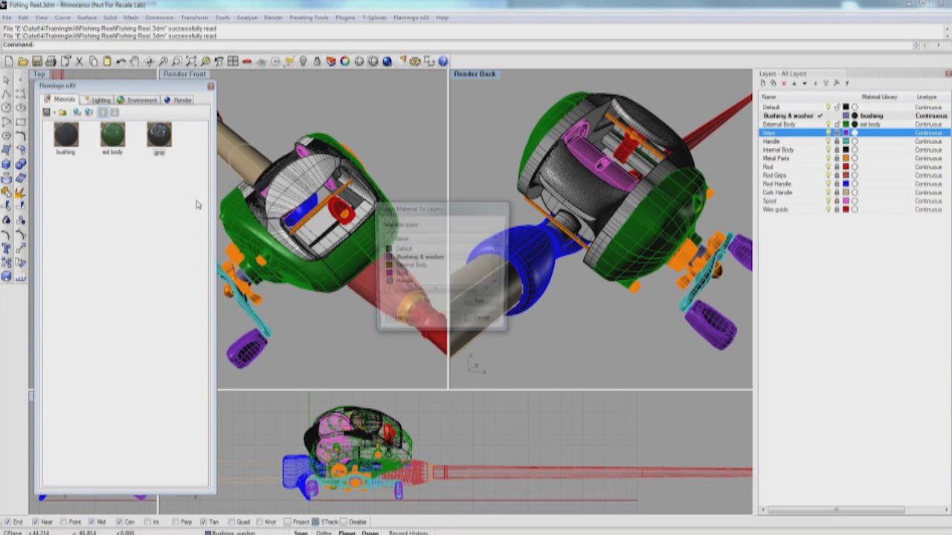
click(401, 275)
double_click(401, 275)
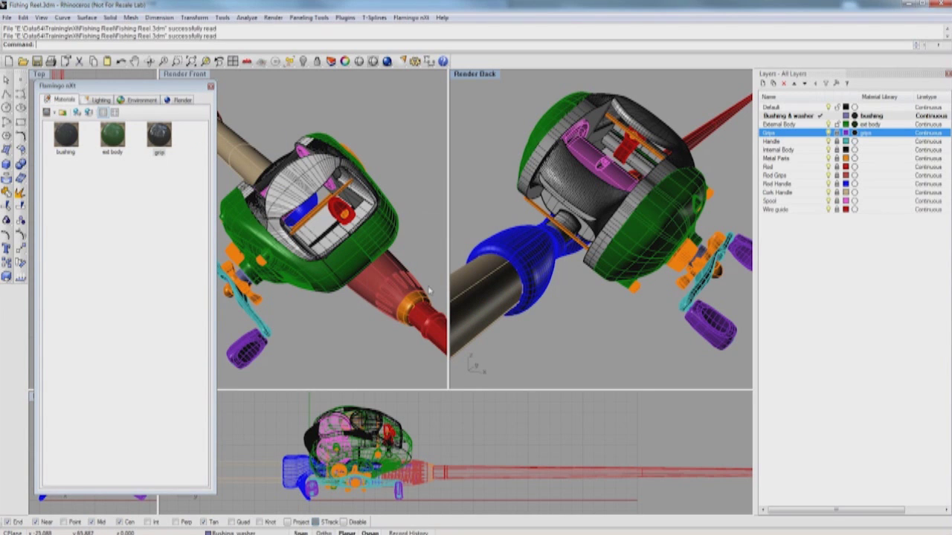
click(827, 141)
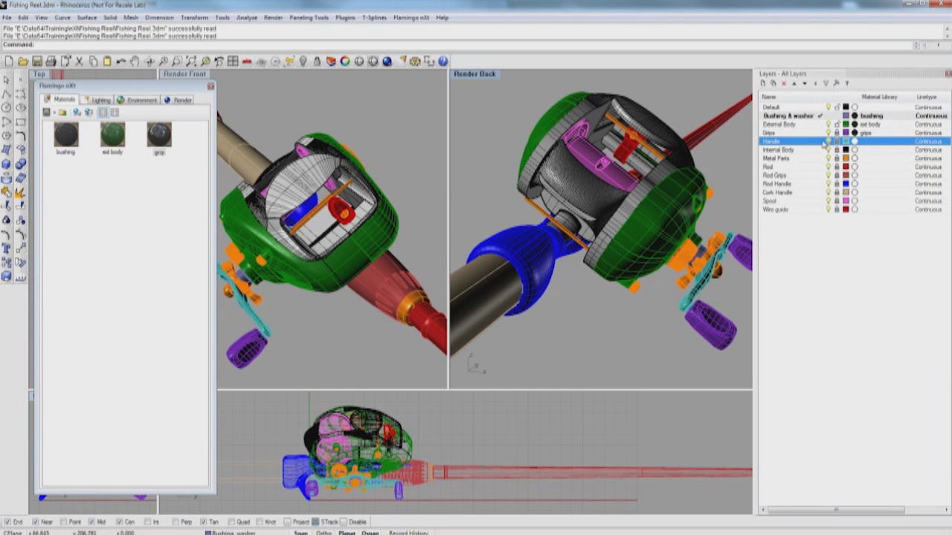
Step: Create a metal material with sharpness 0.810 and rename it handle
click(54, 112)
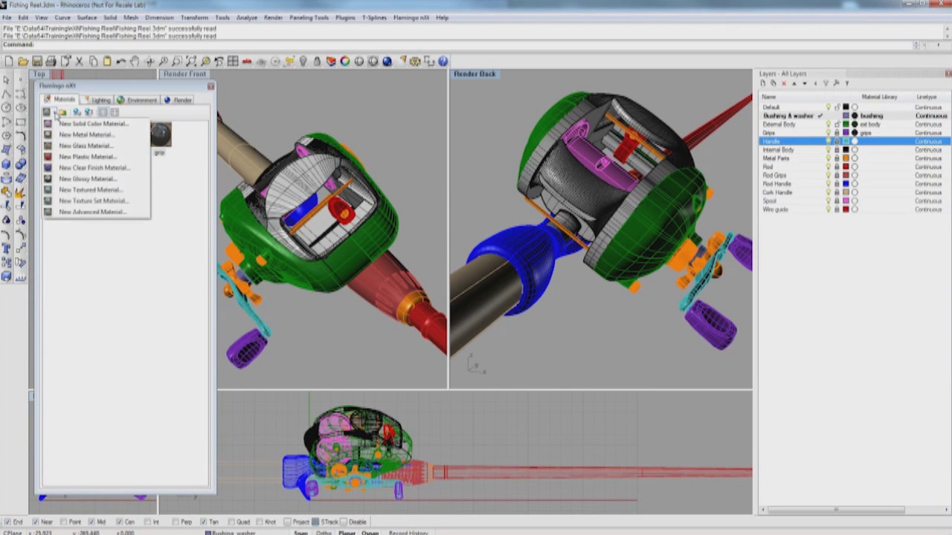
click(86, 135)
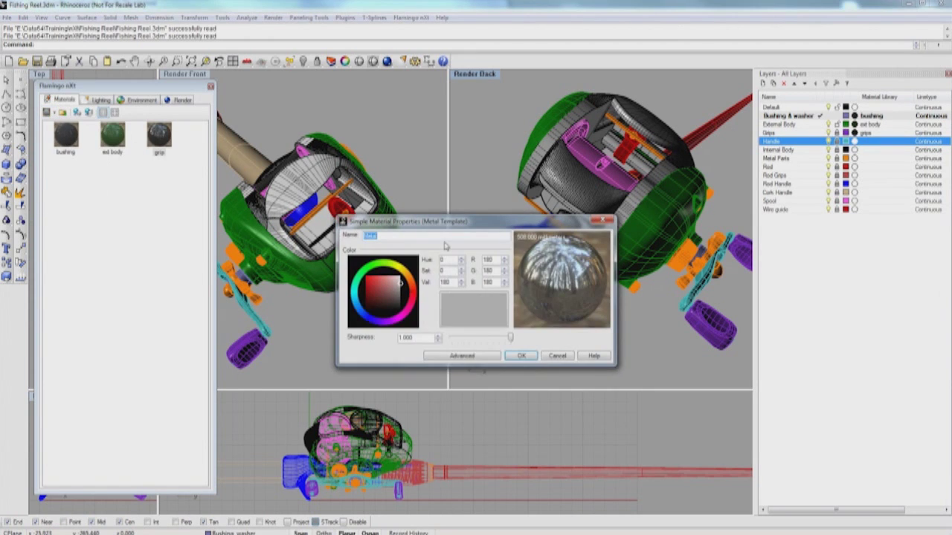
drag(510, 338, 500, 341)
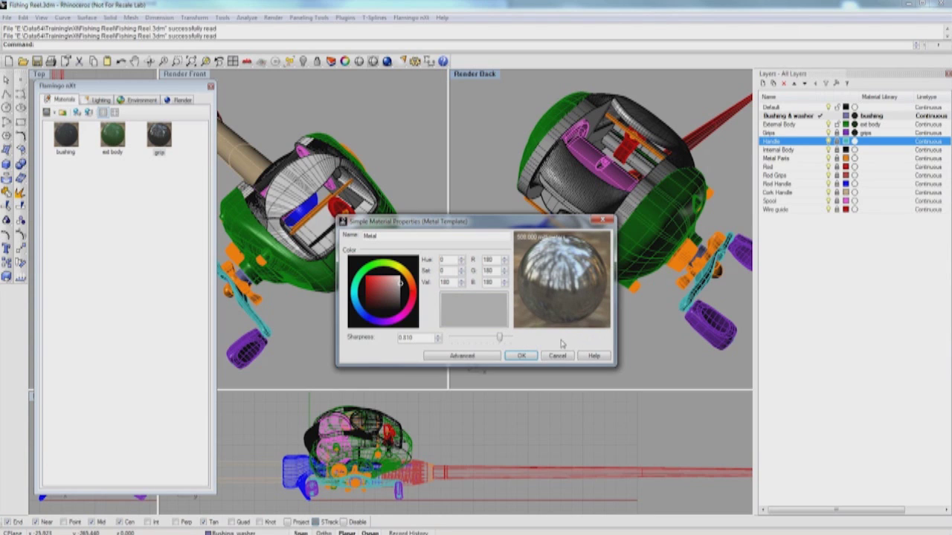
click(522, 357)
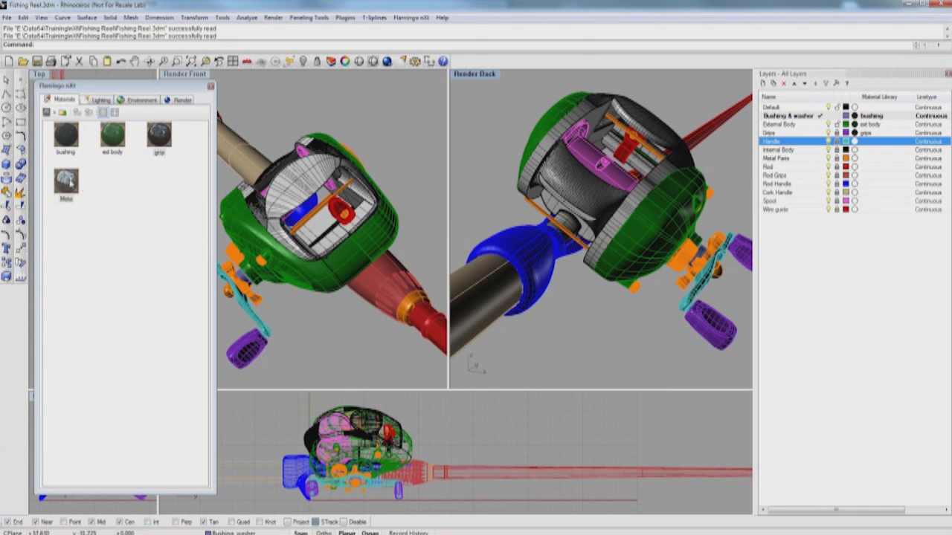
double_click(67, 181)
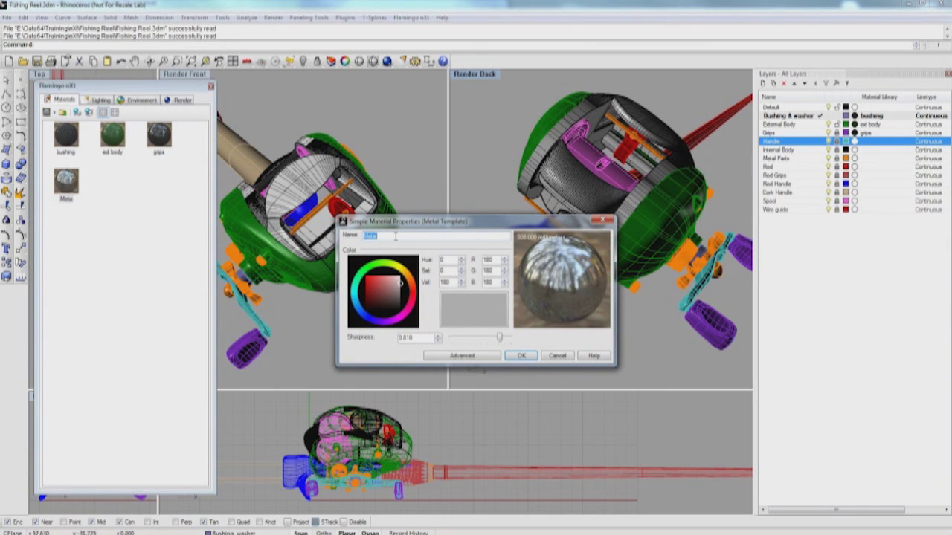
text(H)
key(Return)
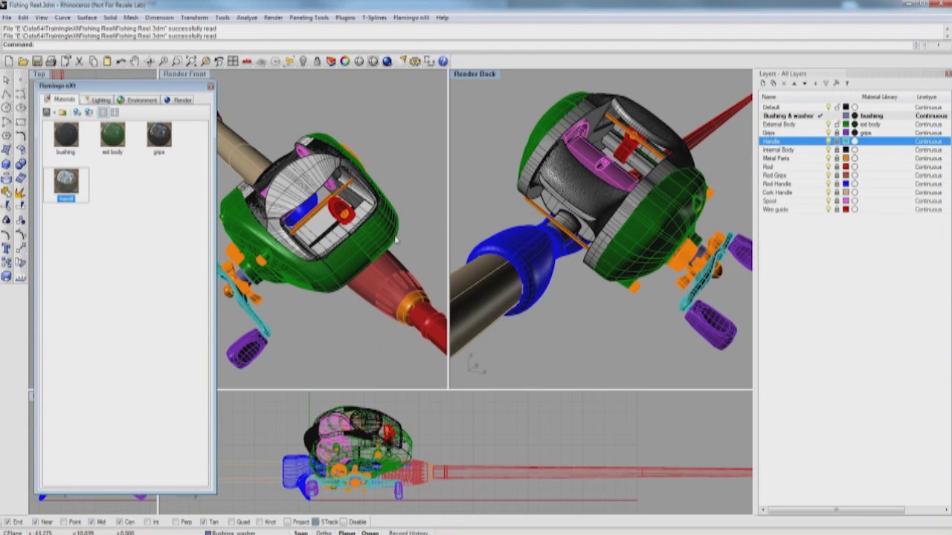
Step: Assign the handle material to the Handle layer
right_click(65, 180)
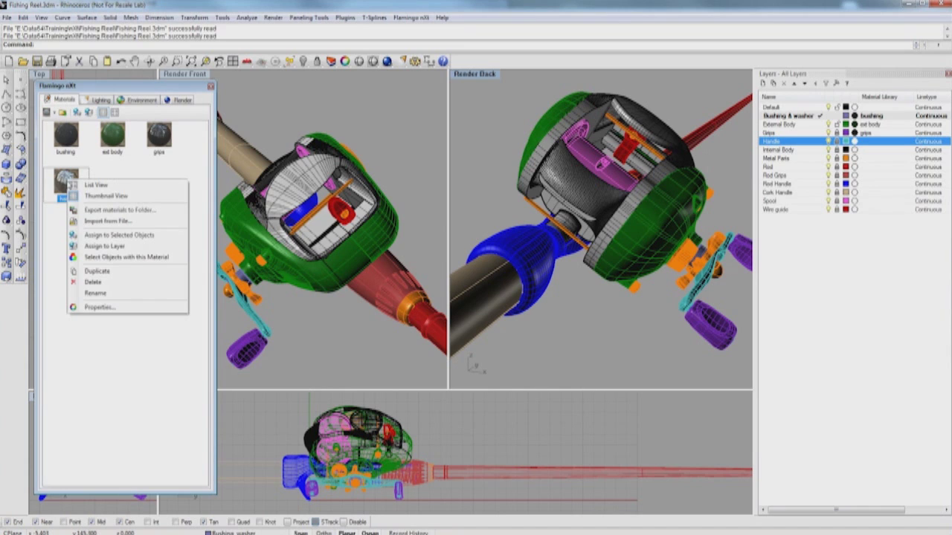
click(96, 247)
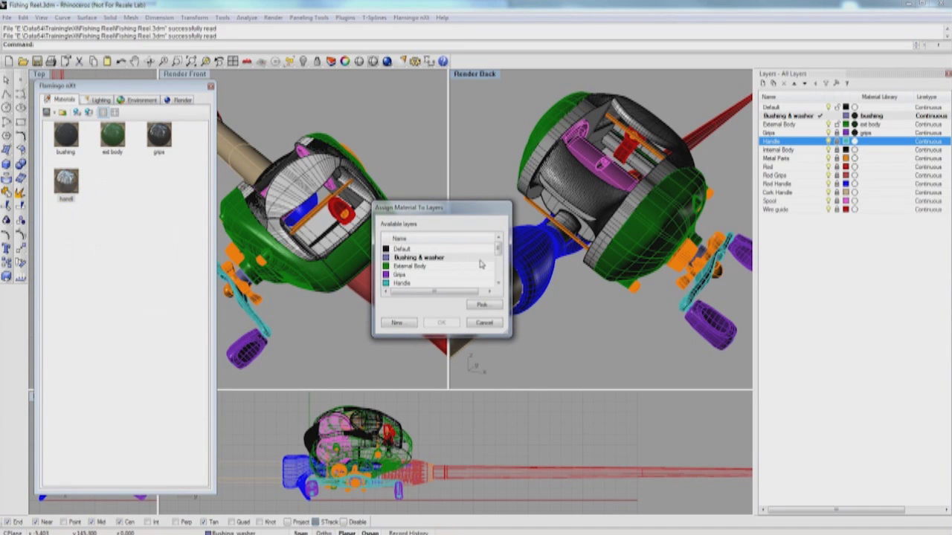
double_click(446, 282)
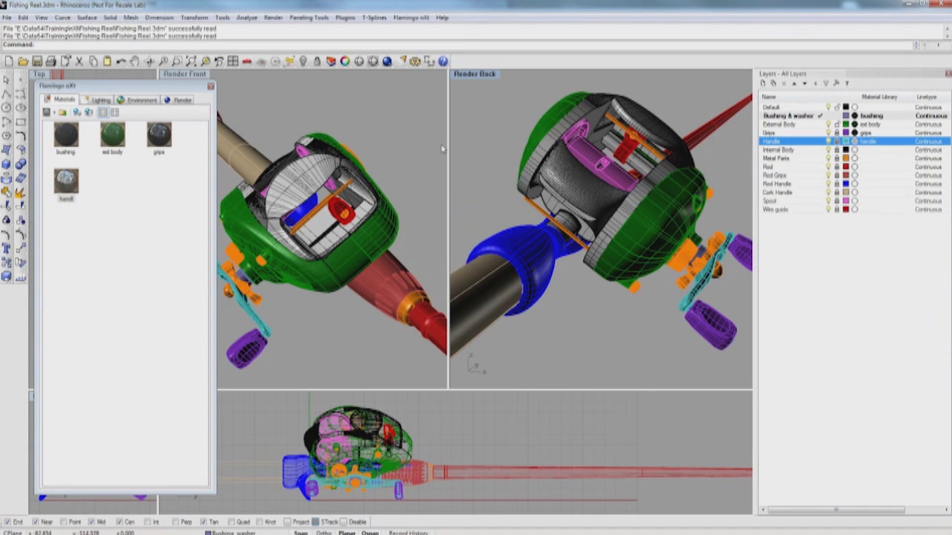
click(809, 150)
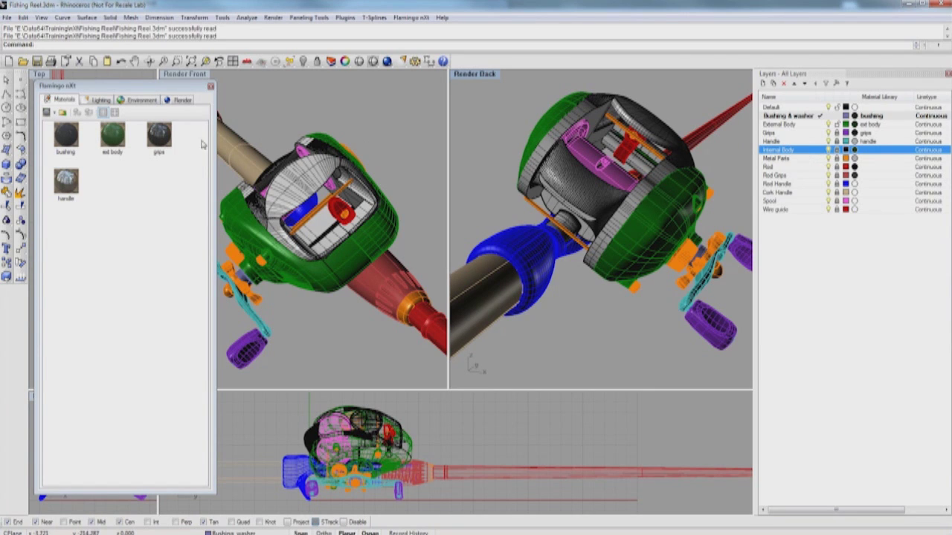
Step: Duplicate the ext body material
double_click(113, 135)
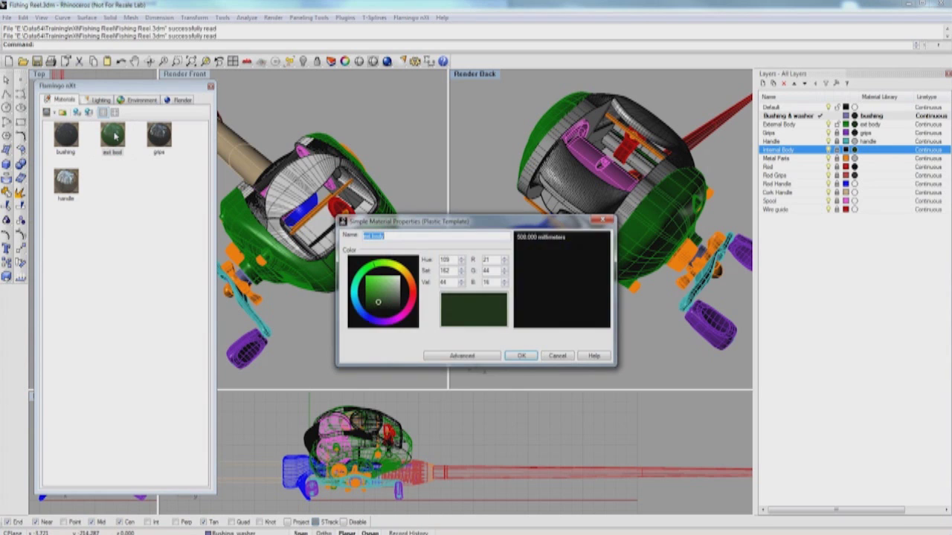
click(556, 356)
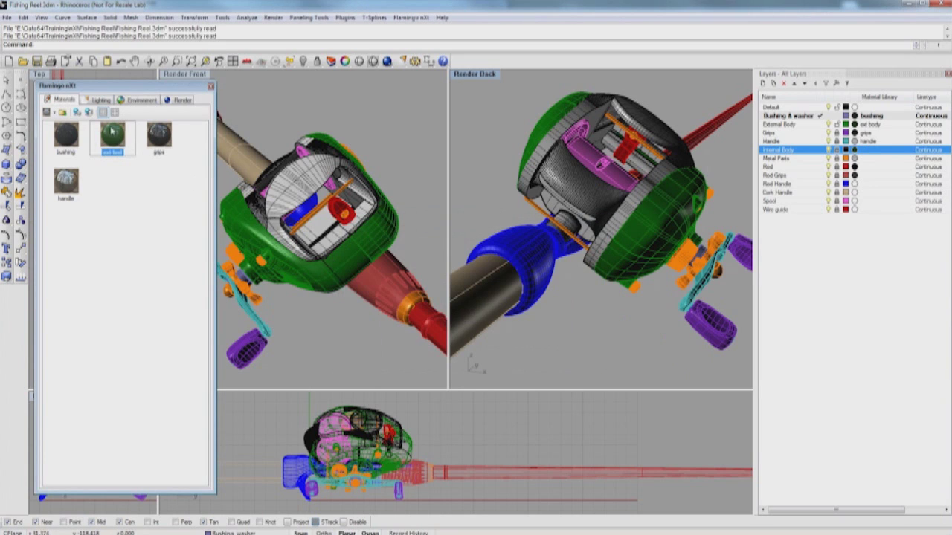
right_click(111, 130)
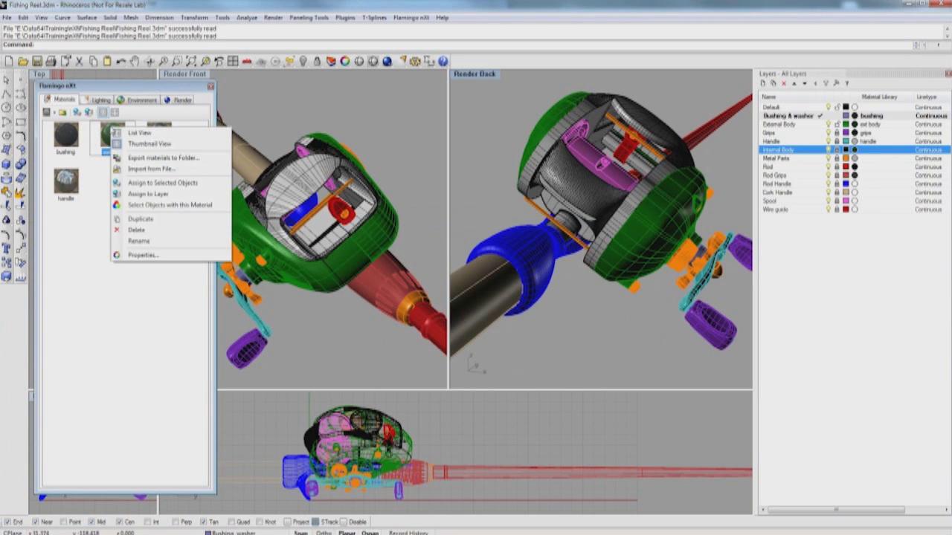
click(161, 220)
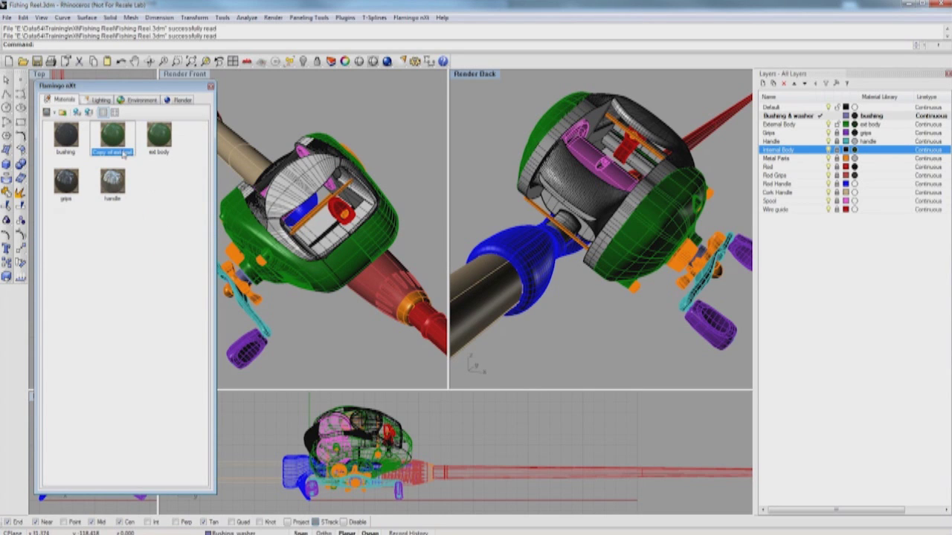
Step: Name the copy 'int body' and assign it to the Internal Body layer
right_click(122, 151)
click(165, 269)
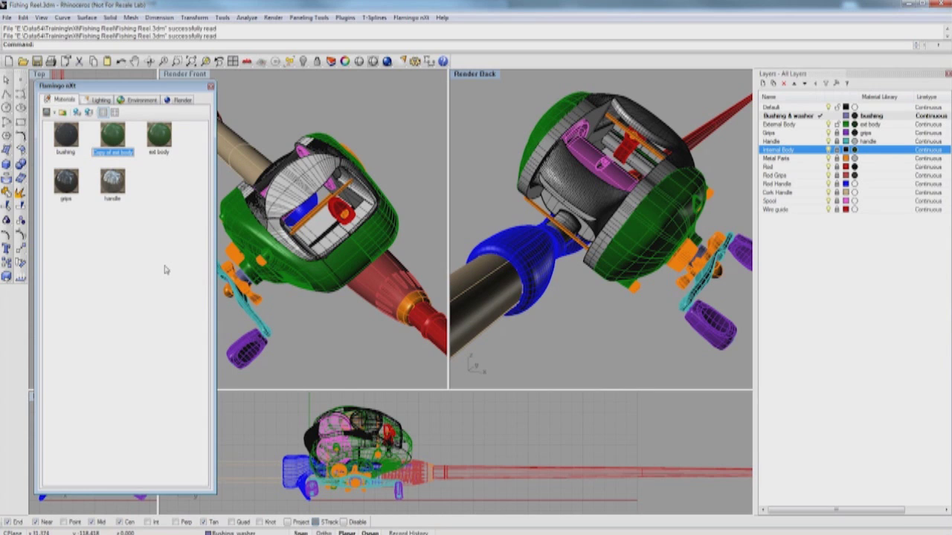
key(Return)
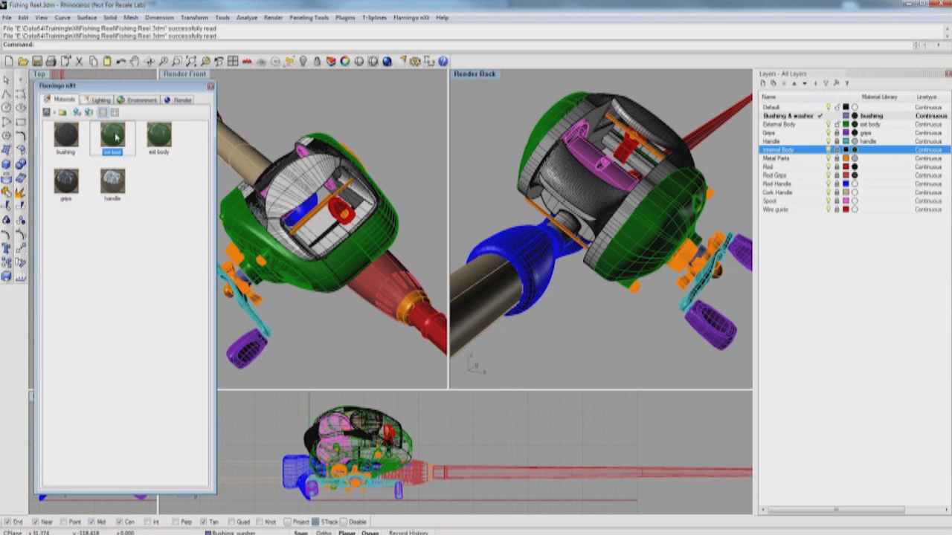
right_click(115, 134)
click(145, 208)
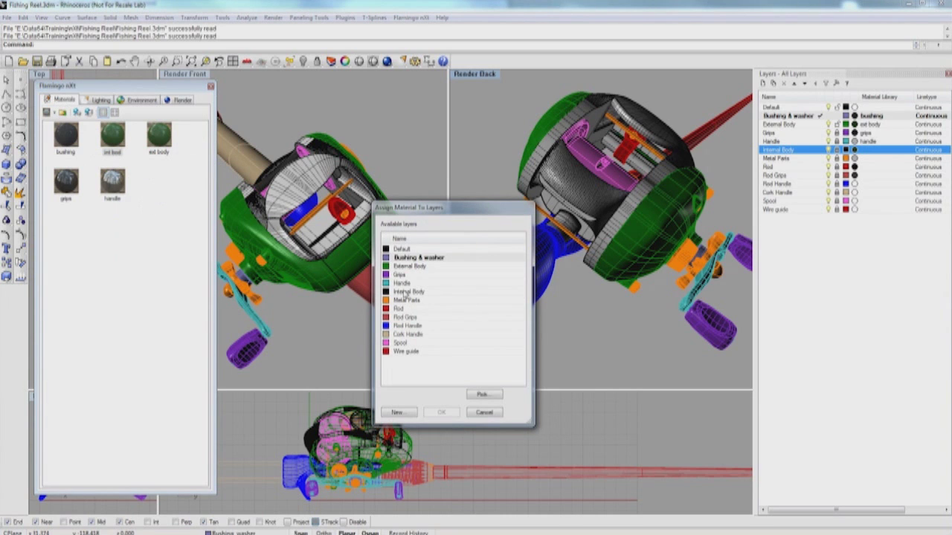
double_click(411, 293)
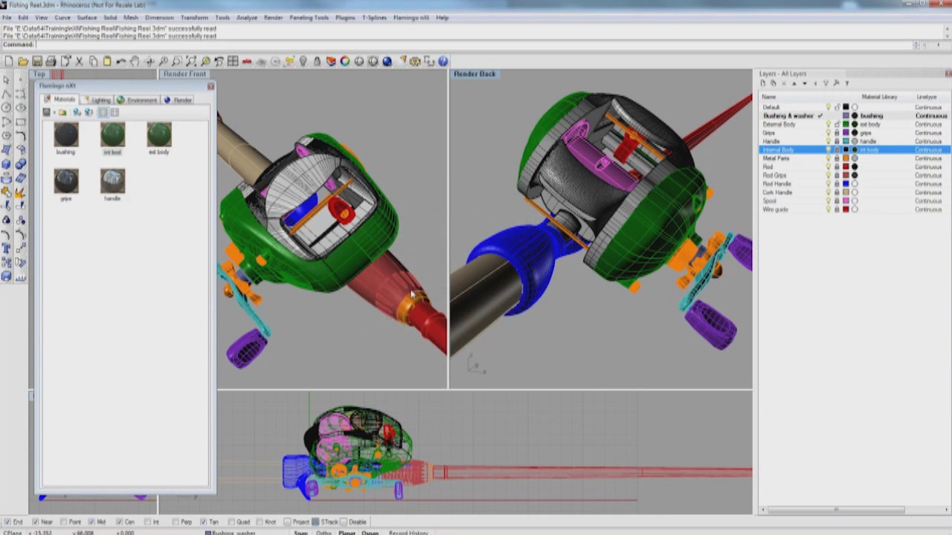
click(817, 159)
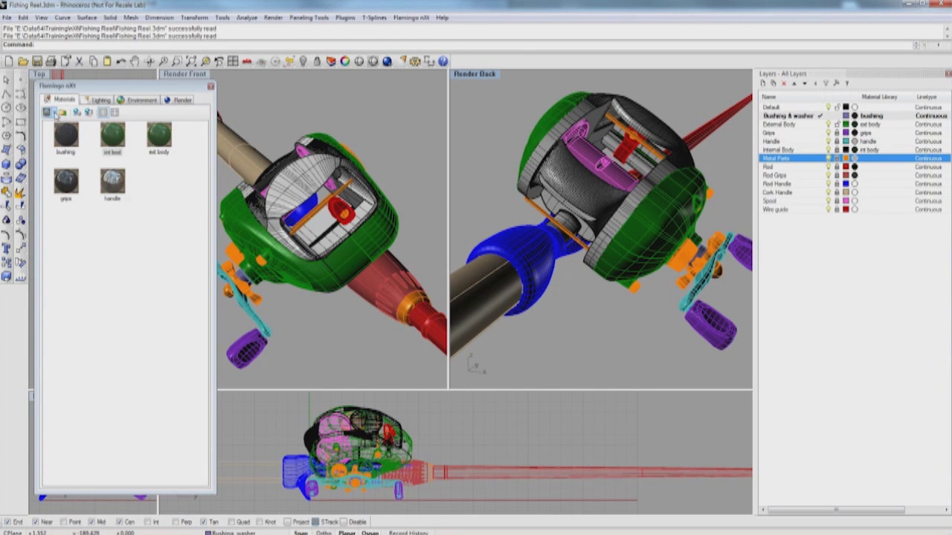
Step: Create a new metal material with sharpness lowered to 0.860
click(54, 113)
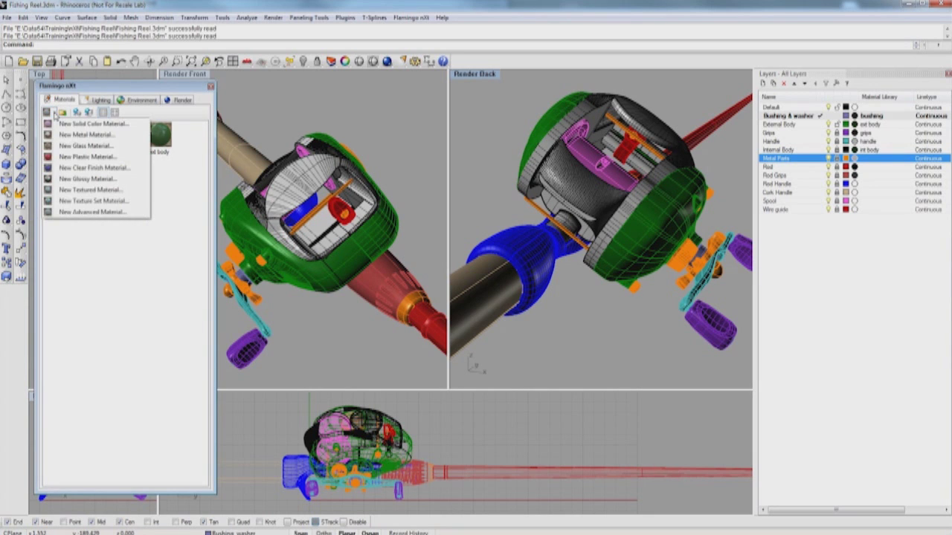
click(64, 134)
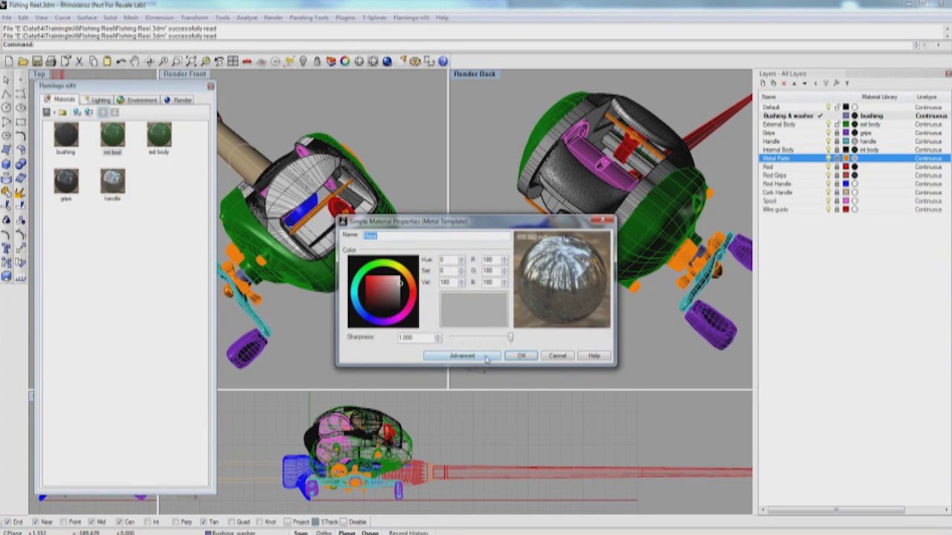
drag(510, 337, 502, 338)
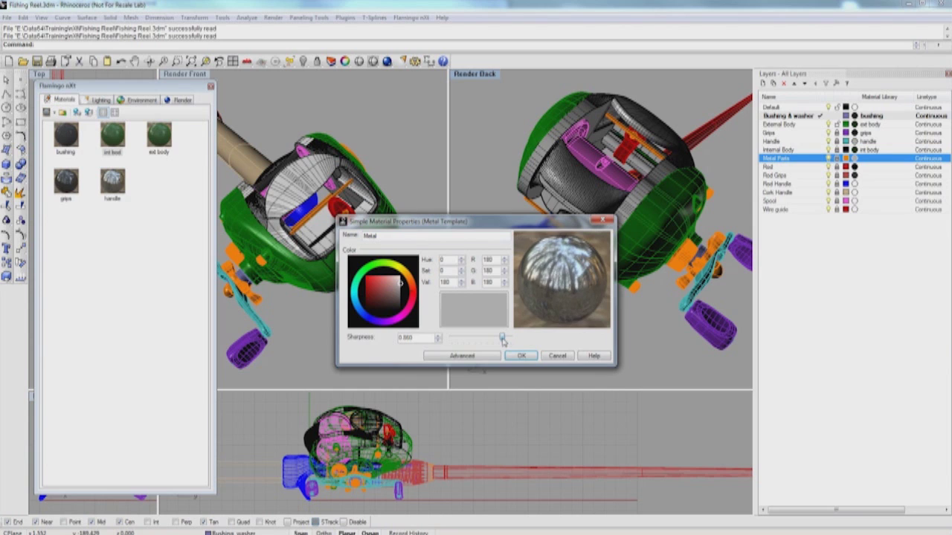
click(524, 356)
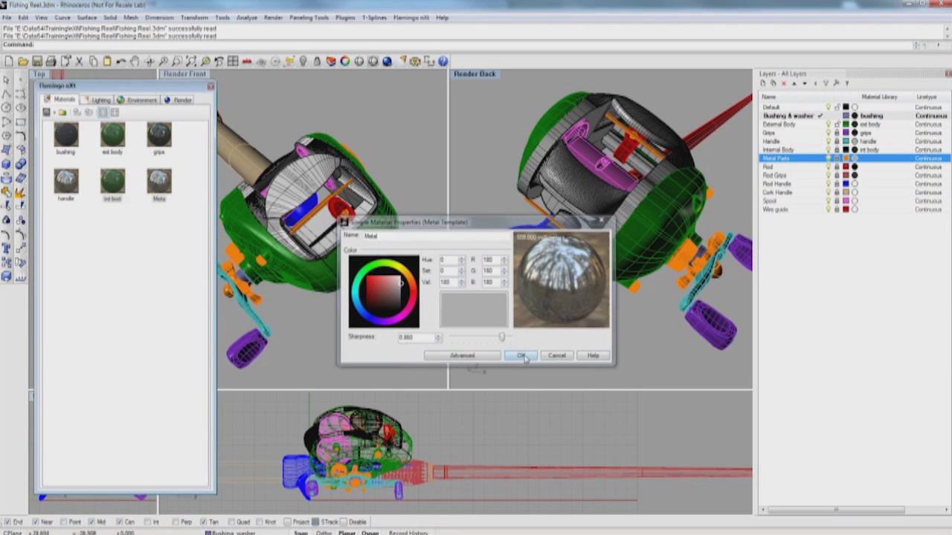
Step: Rename the new metal material to 'metal parts'
right_click(159, 184)
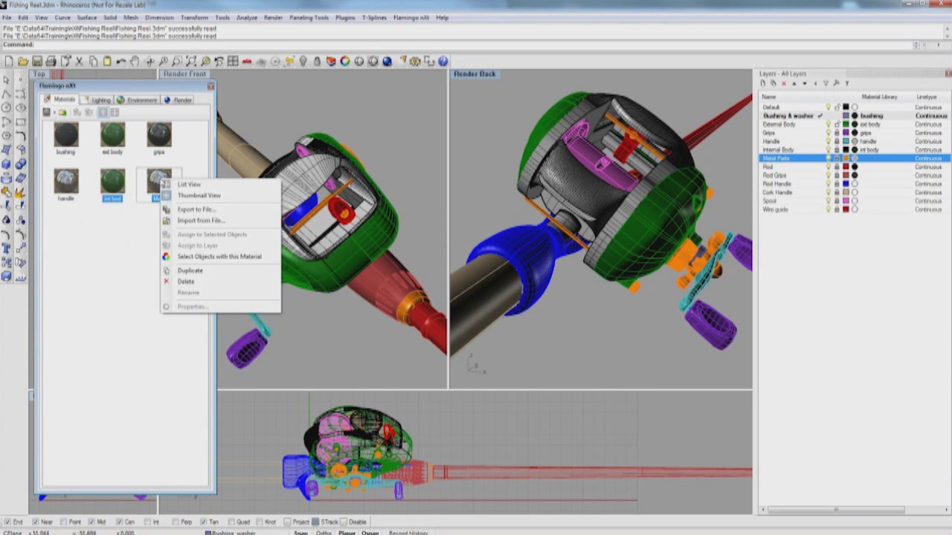
click(144, 194)
click(158, 181)
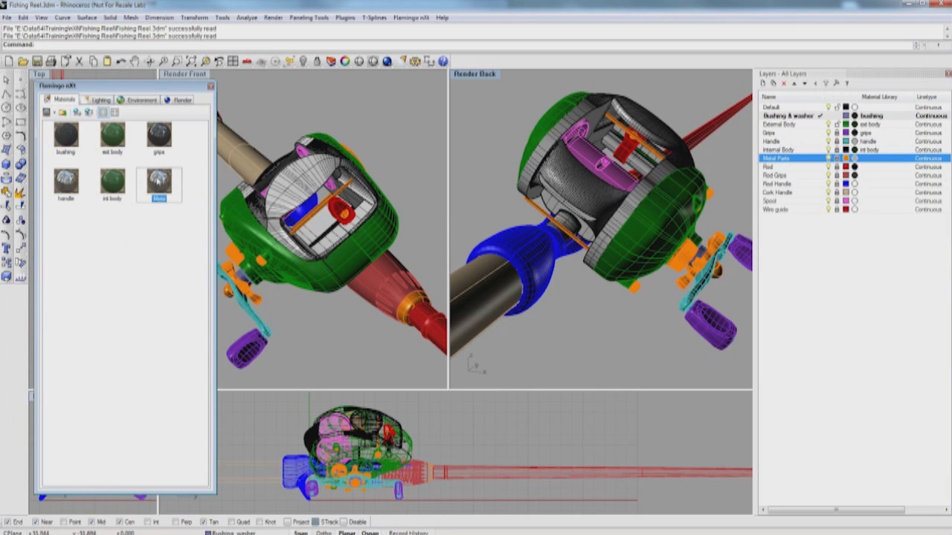
right_click(163, 192)
click(192, 292)
text(metal parts)
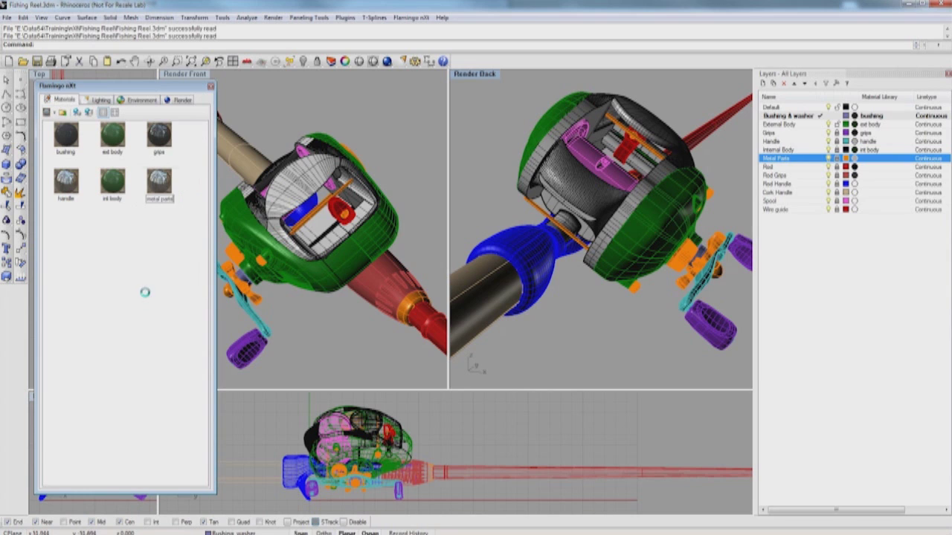
key(Return)
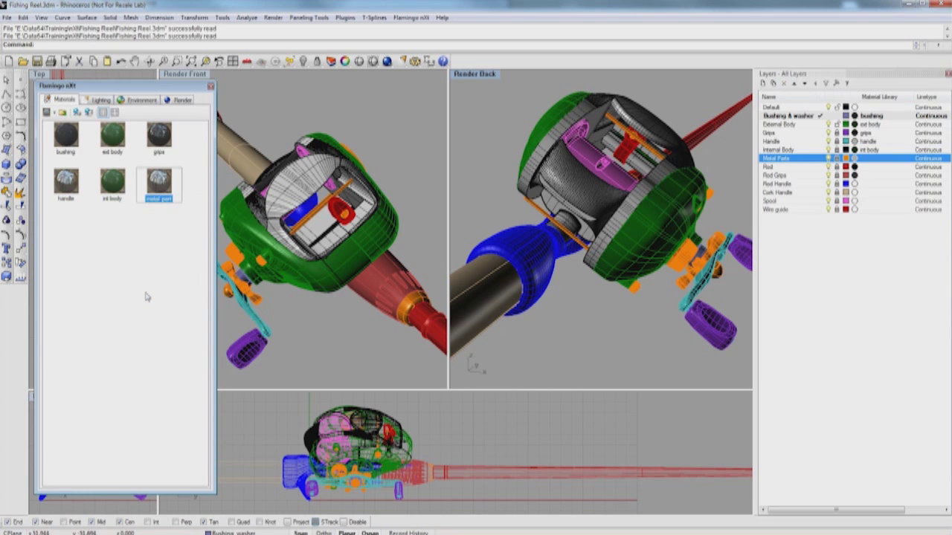
Step: Assign the metal parts material to the Metal Parts layer
right_click(162, 186)
click(179, 251)
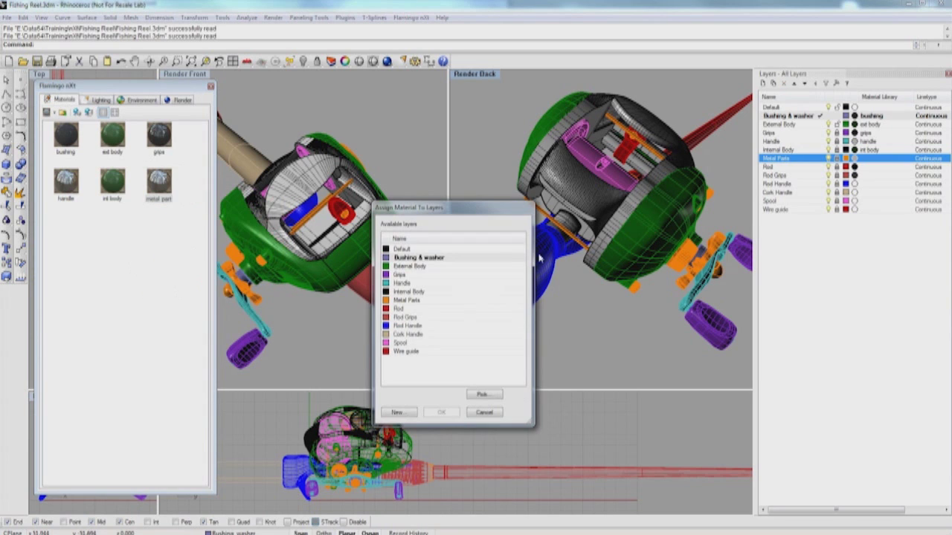
double_click(408, 300)
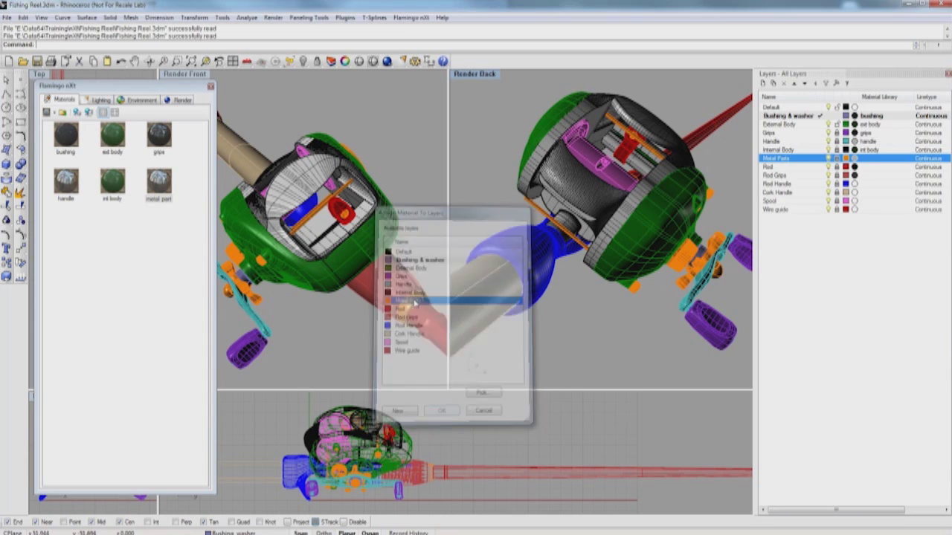
click(814, 168)
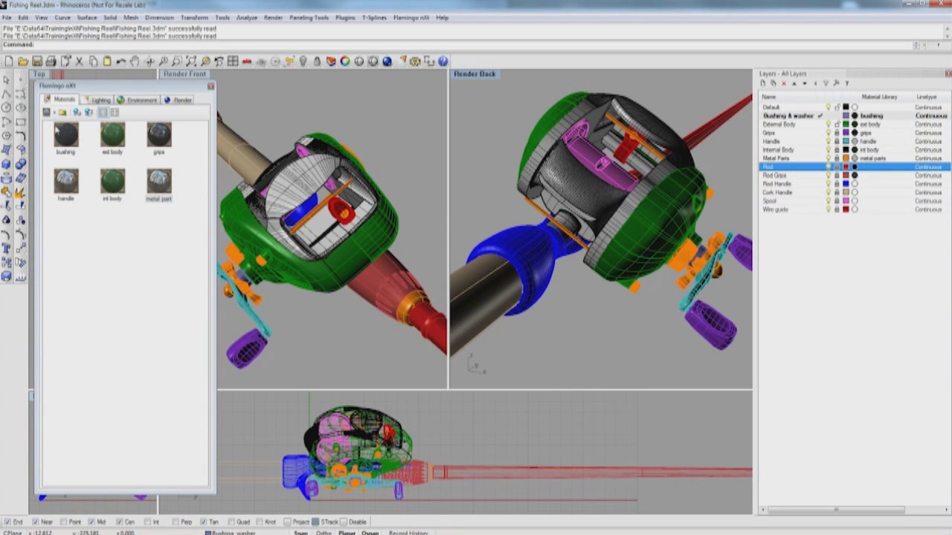
click(54, 112)
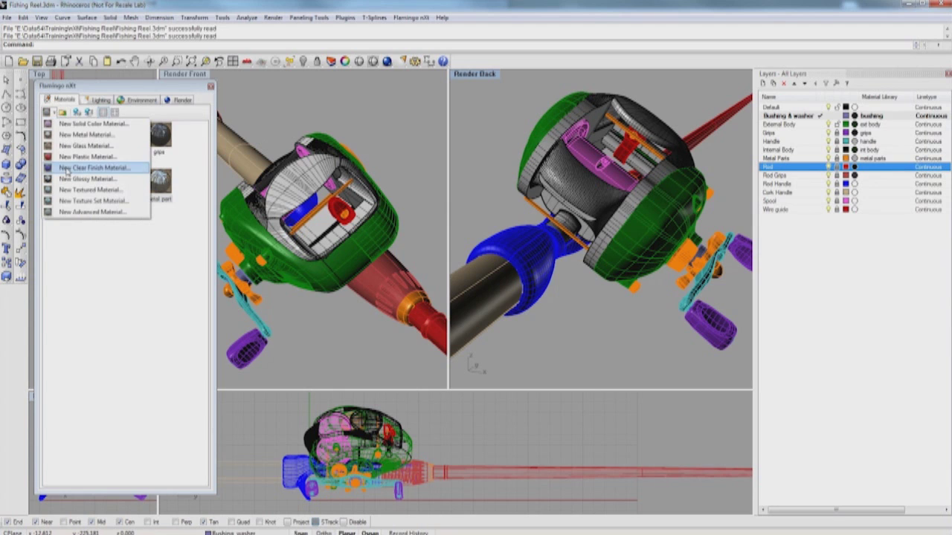
Step: Create a black clear-finish material named 'Rod'
click(93, 168)
drag(400, 271, 402, 290)
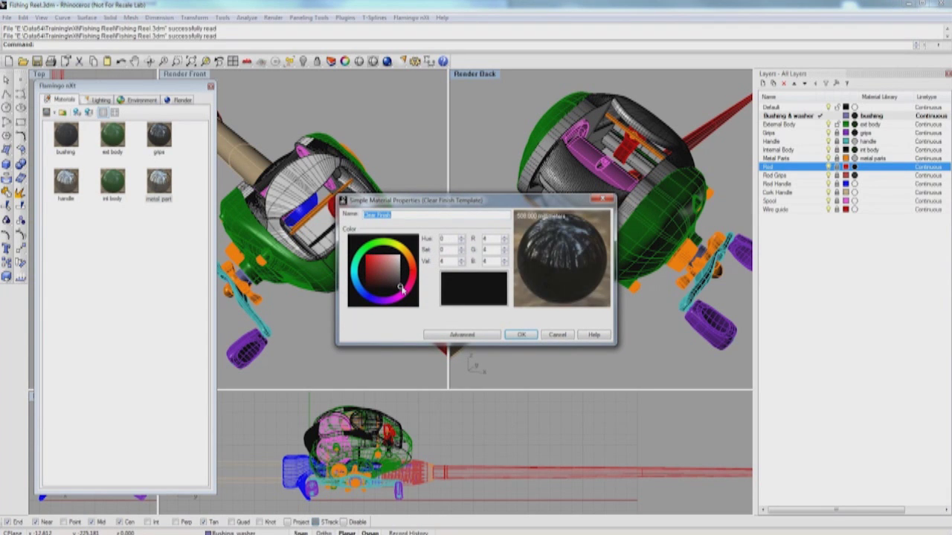
click(522, 334)
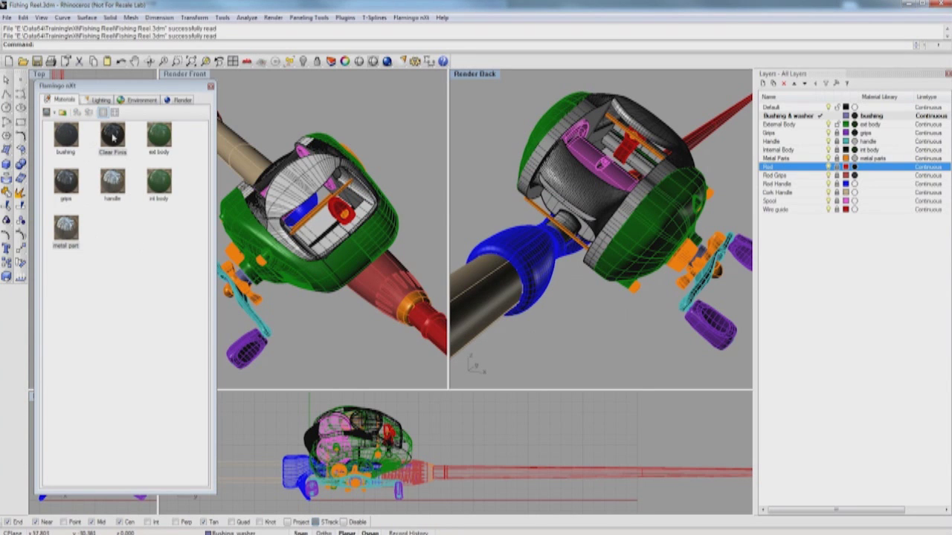
double_click(113, 141)
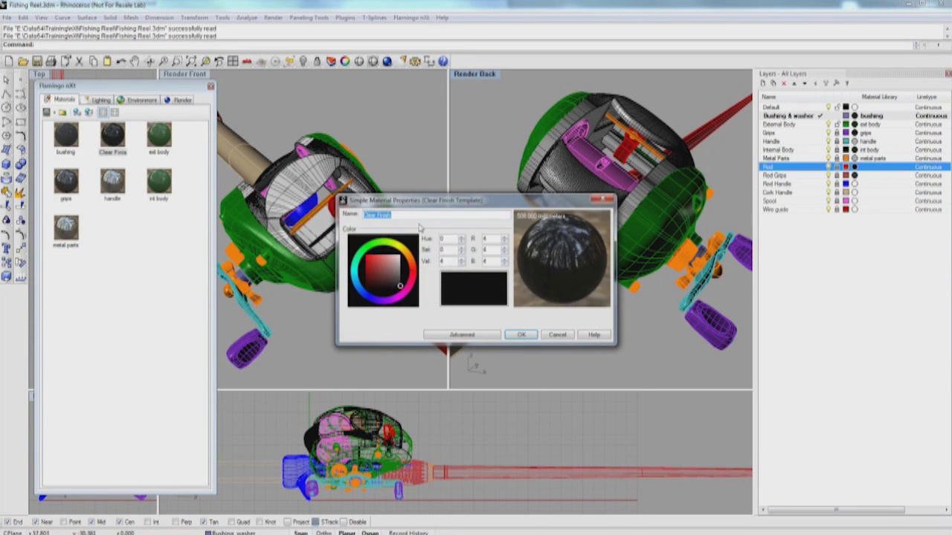
text(Rod)
key(Return)
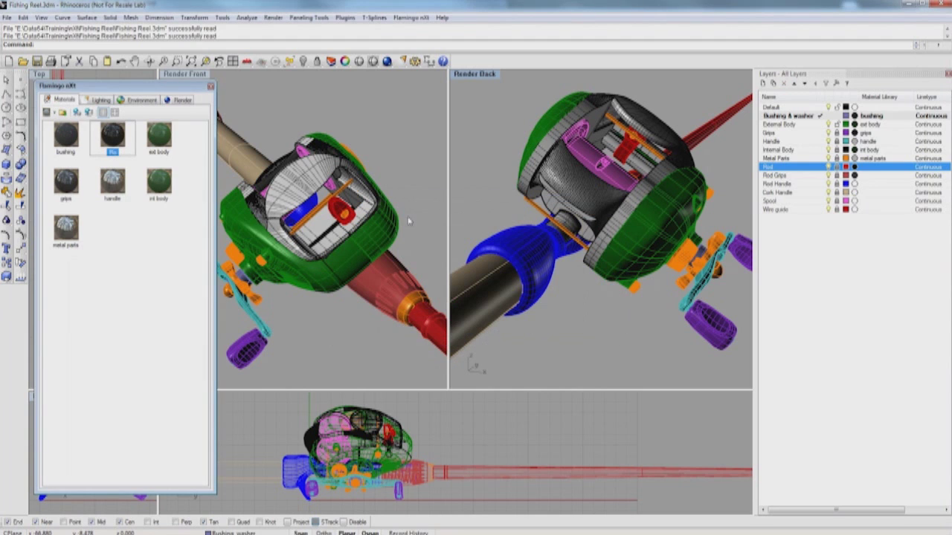
Step: Assign the Rod material to the Rod layer
right_click(113, 138)
click(141, 206)
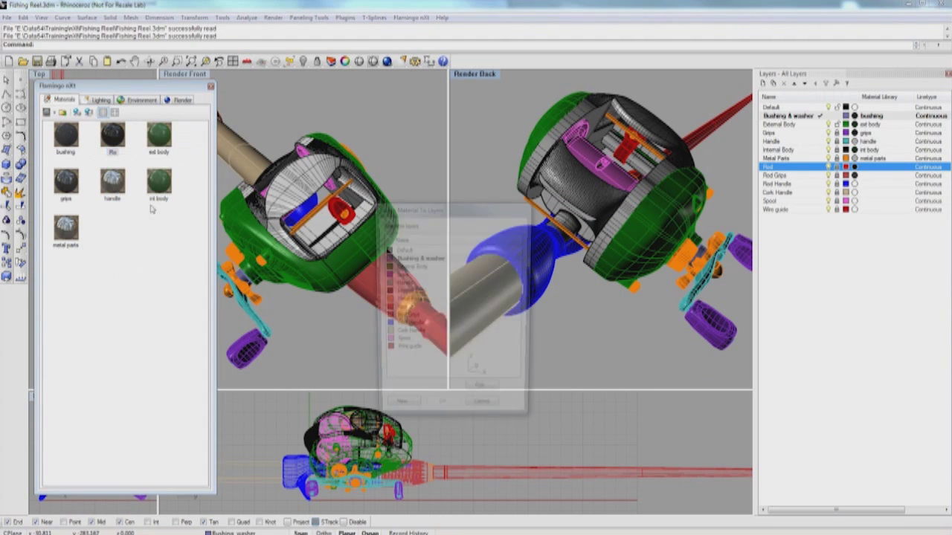
double_click(407, 310)
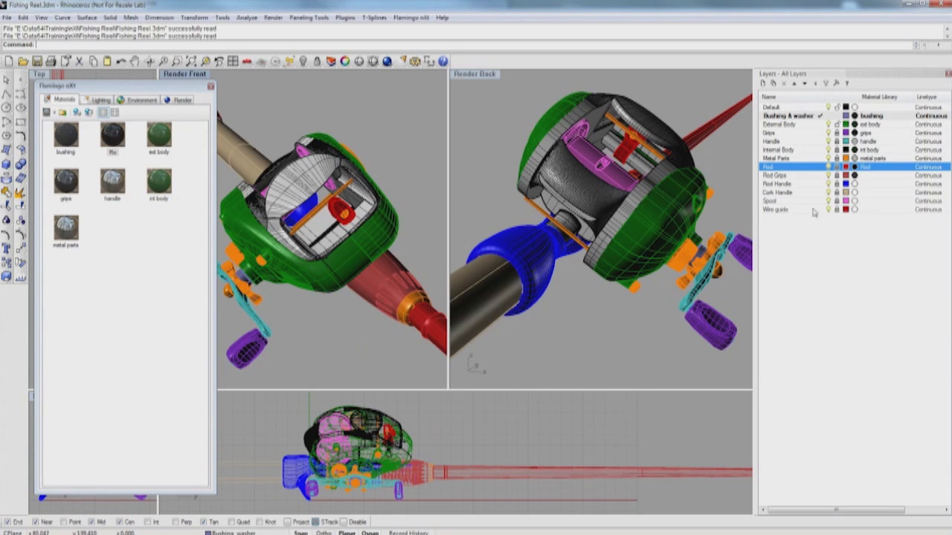
click(829, 174)
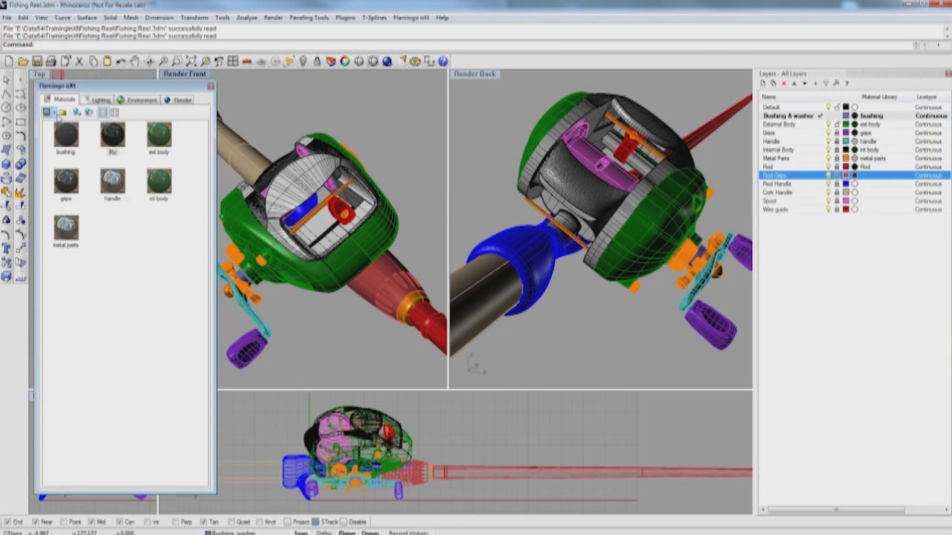
Step: Create a dark grey solid-colour material and name it Rod Grips
click(48, 112)
click(70, 125)
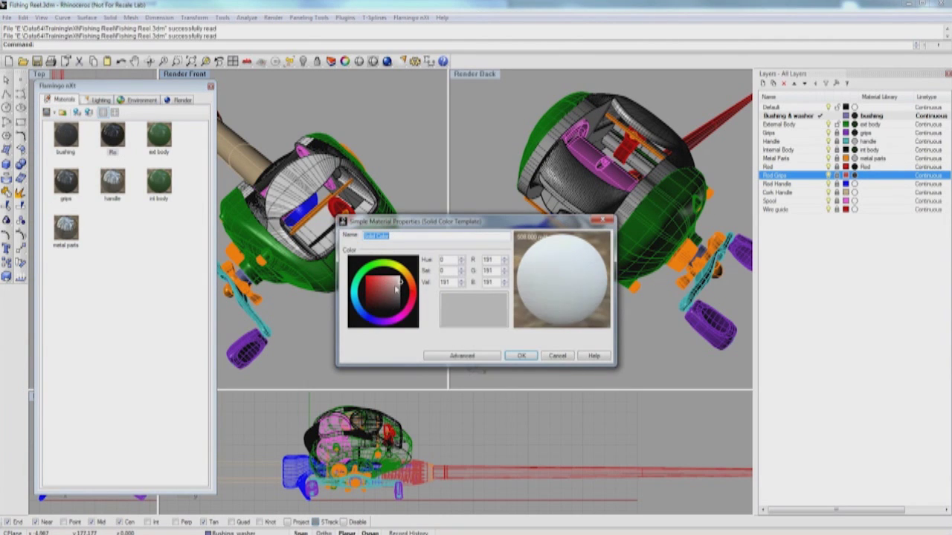
drag(404, 286, 400, 303)
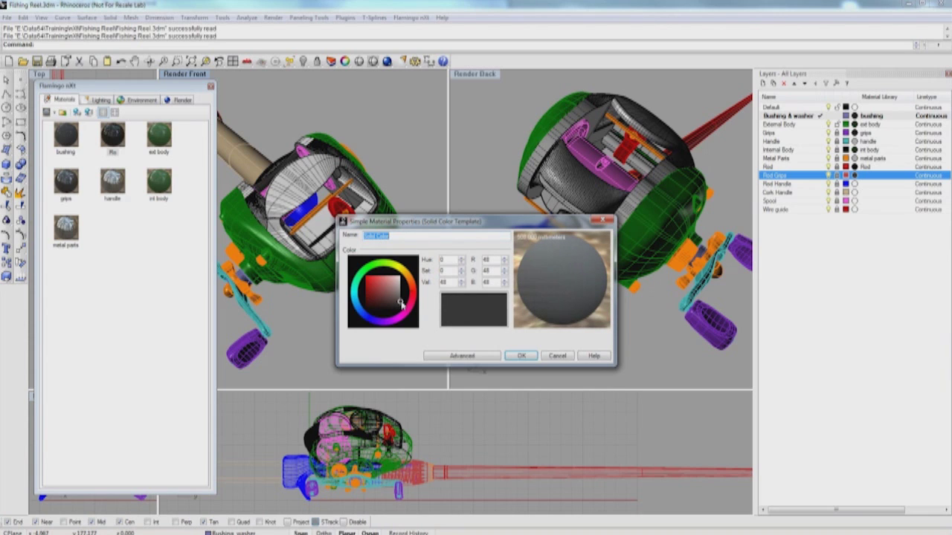
drag(400, 302, 401, 304)
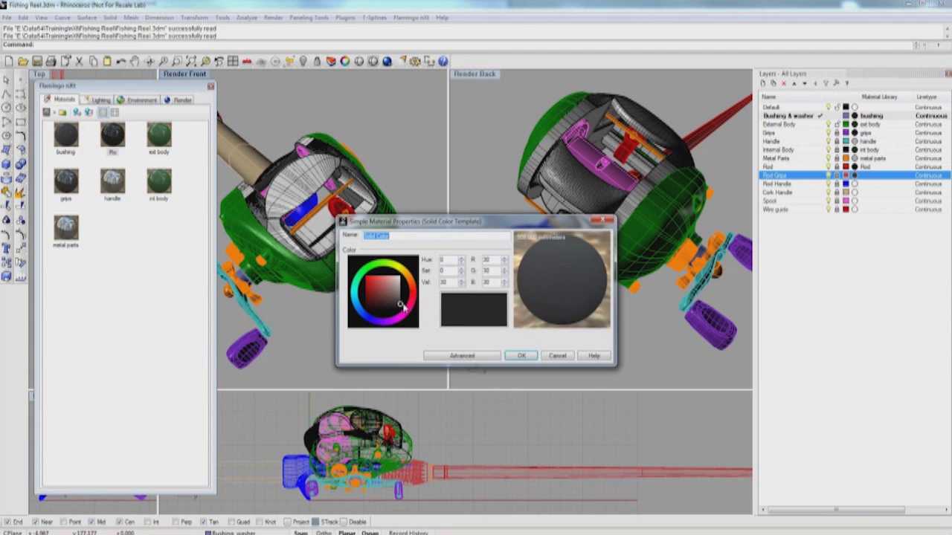
click(462, 356)
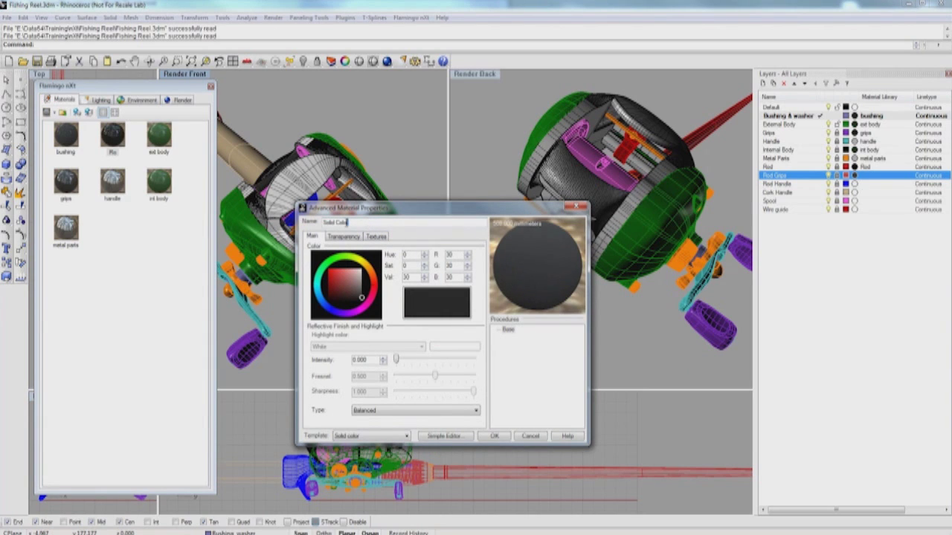
drag(349, 222, 323, 222)
text(rips)
Step: Give the material a Rubble bump pattern under Textures and confirm it
click(383, 237)
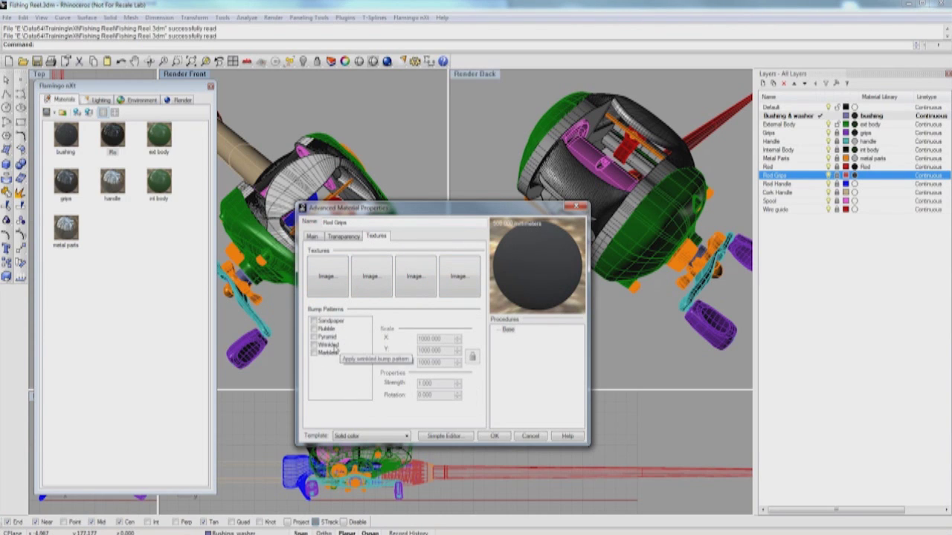
click(314, 321)
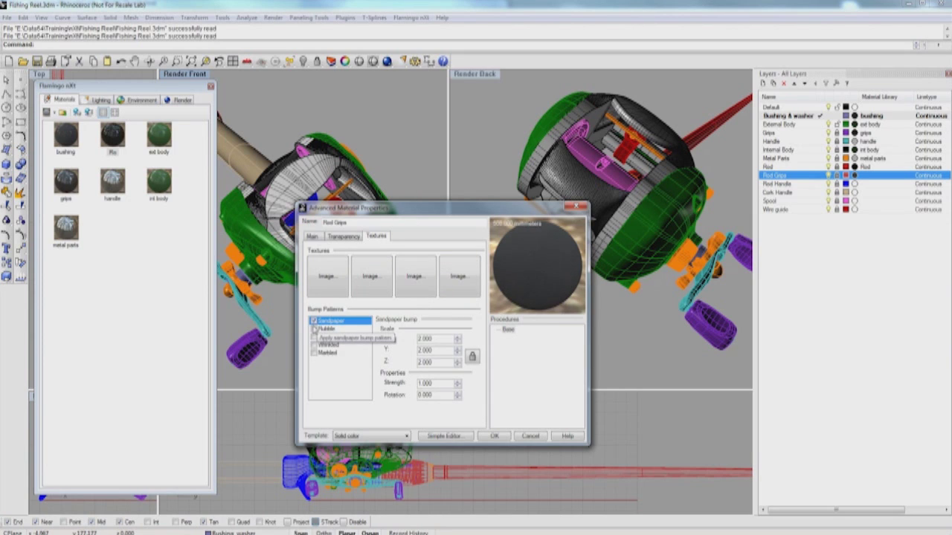
click(314, 329)
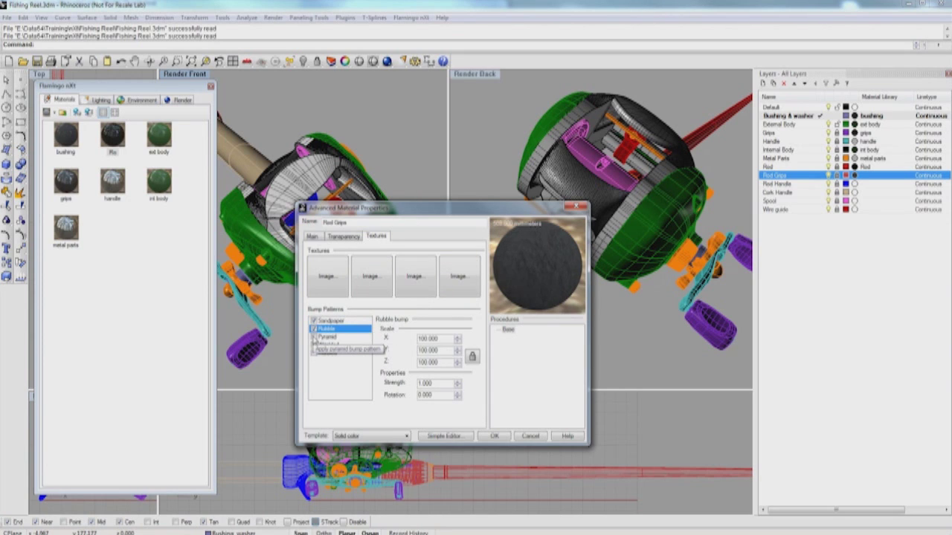
click(313, 338)
click(313, 346)
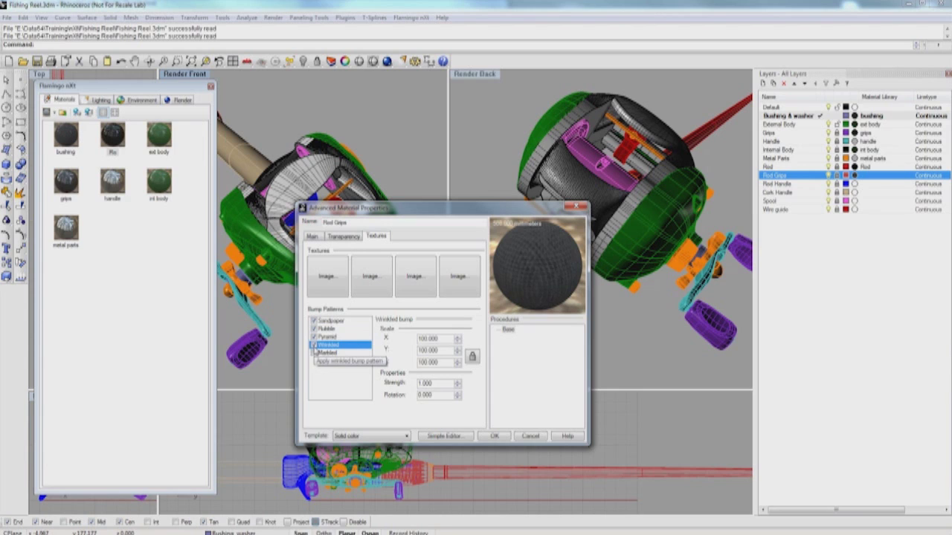
click(314, 354)
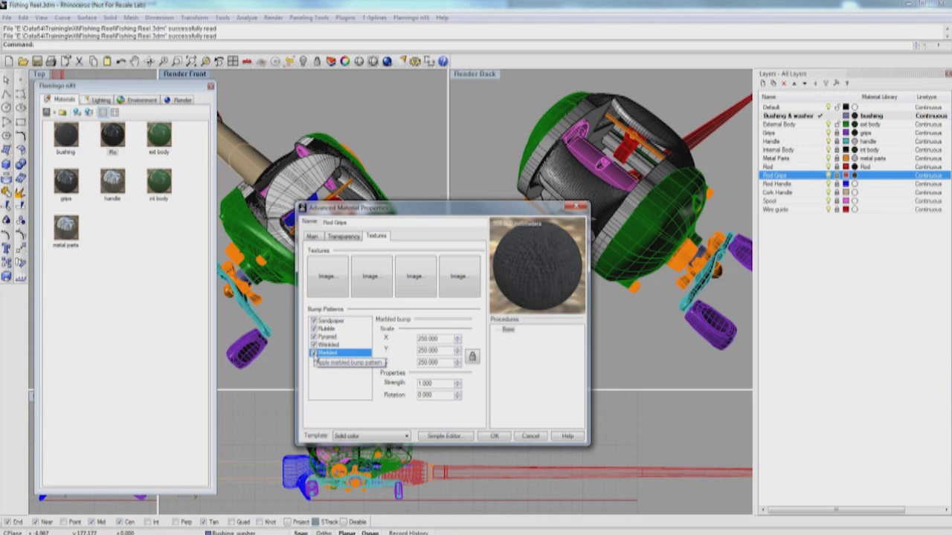
click(314, 354)
click(314, 346)
click(314, 338)
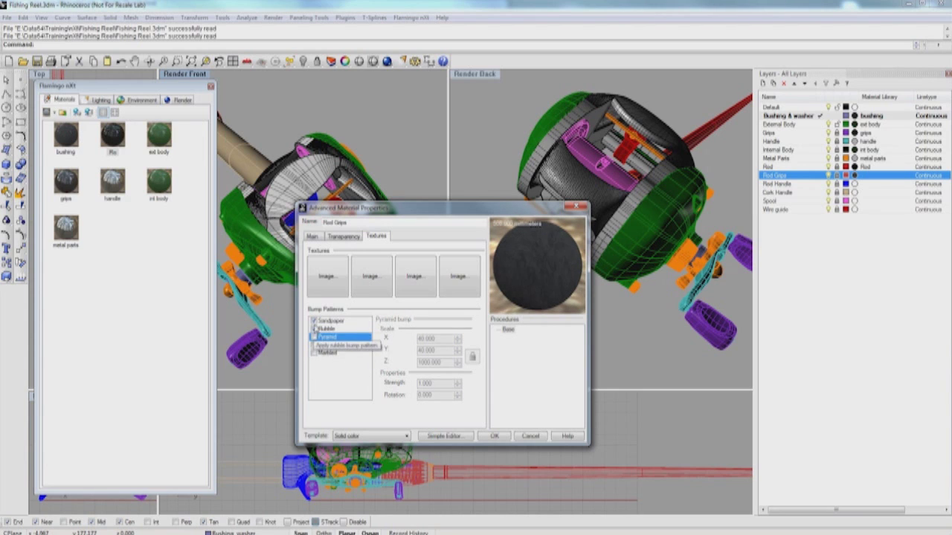
click(314, 321)
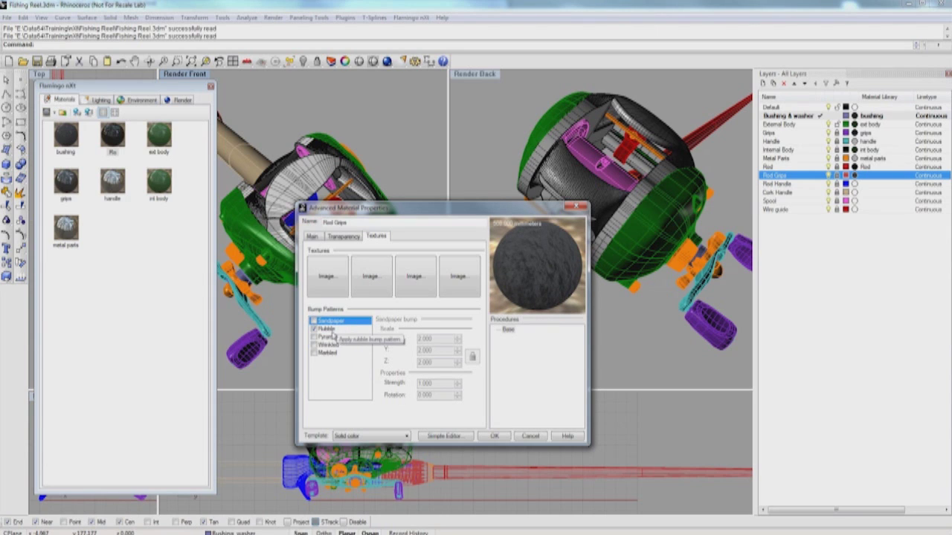
click(328, 329)
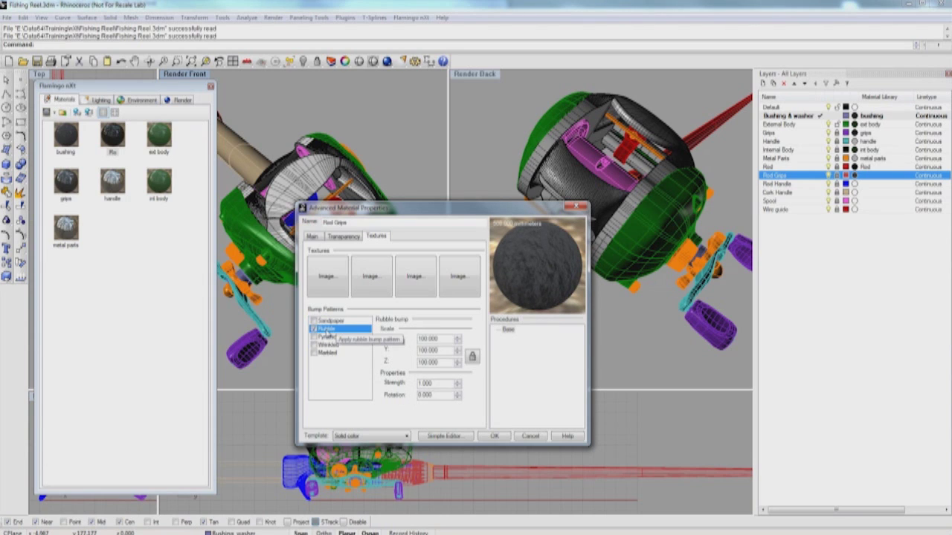
click(497, 436)
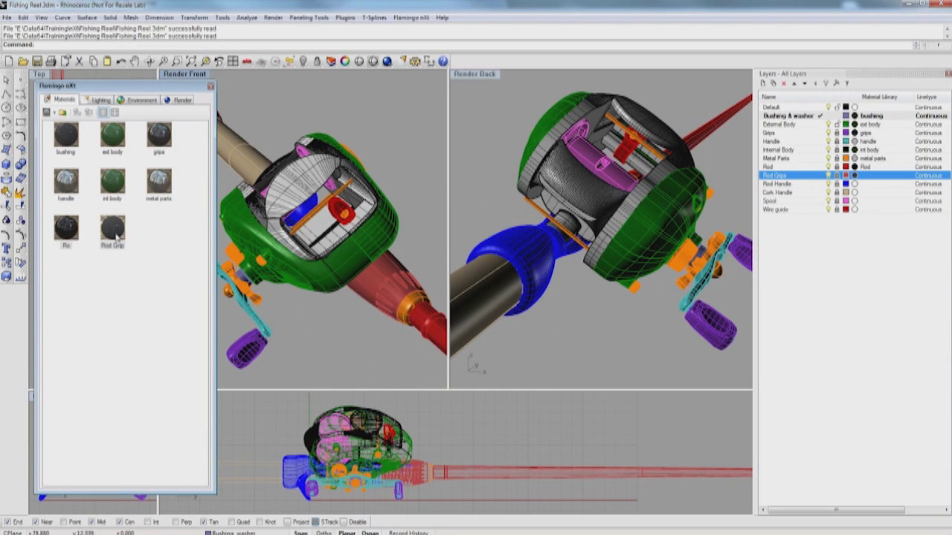
Step: Assign the Rod Grip material to the Rod Grips layer
right_click(111, 232)
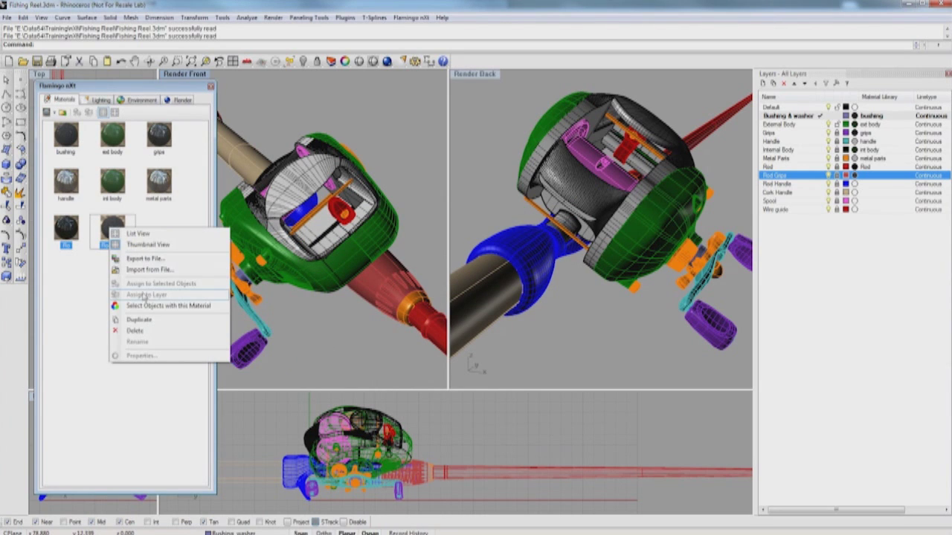
click(109, 221)
right_click(112, 224)
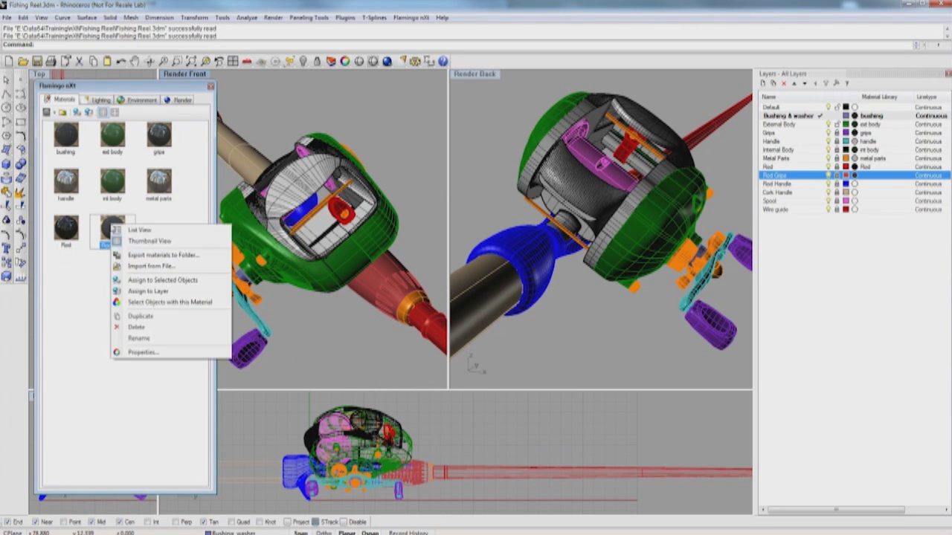
click(152, 291)
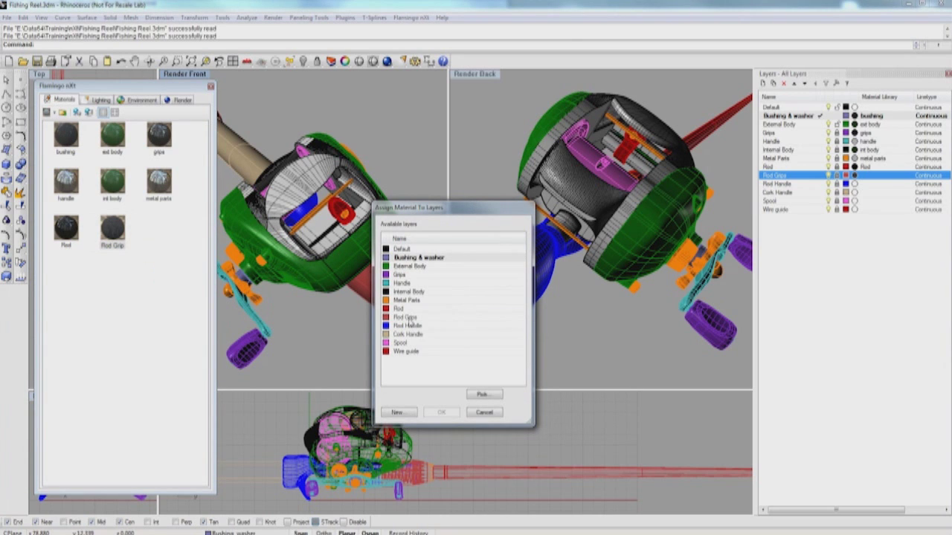
double_click(405, 317)
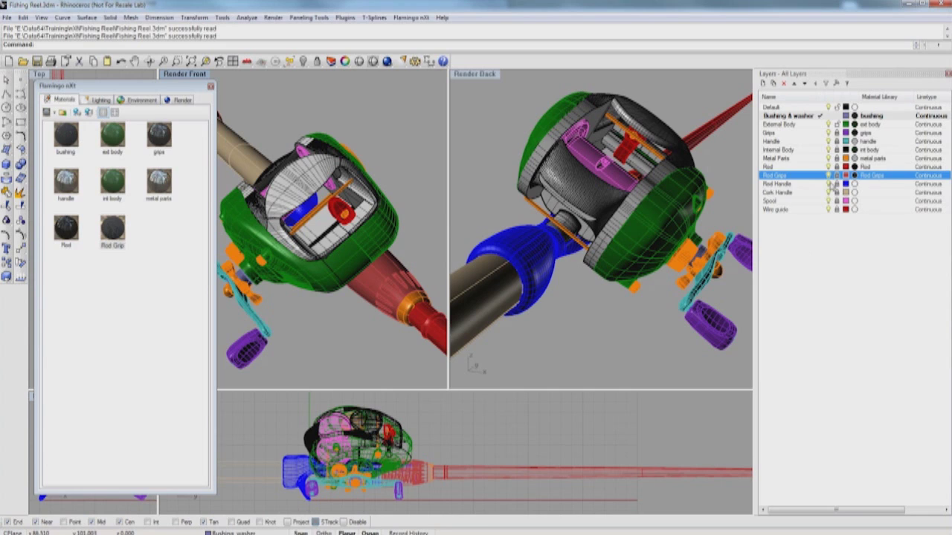
click(828, 183)
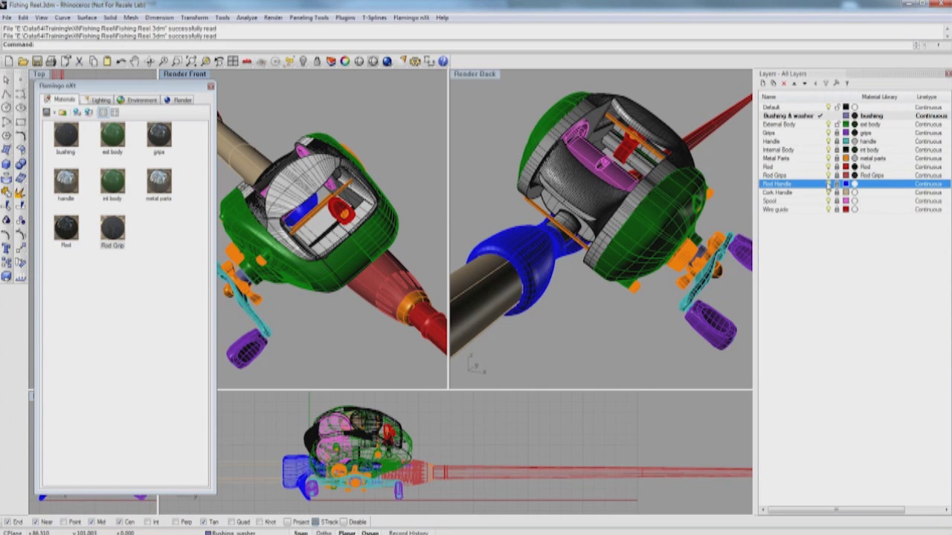
Step: Create a new dark green clear-finish material
click(828, 185)
click(828, 185)
click(52, 113)
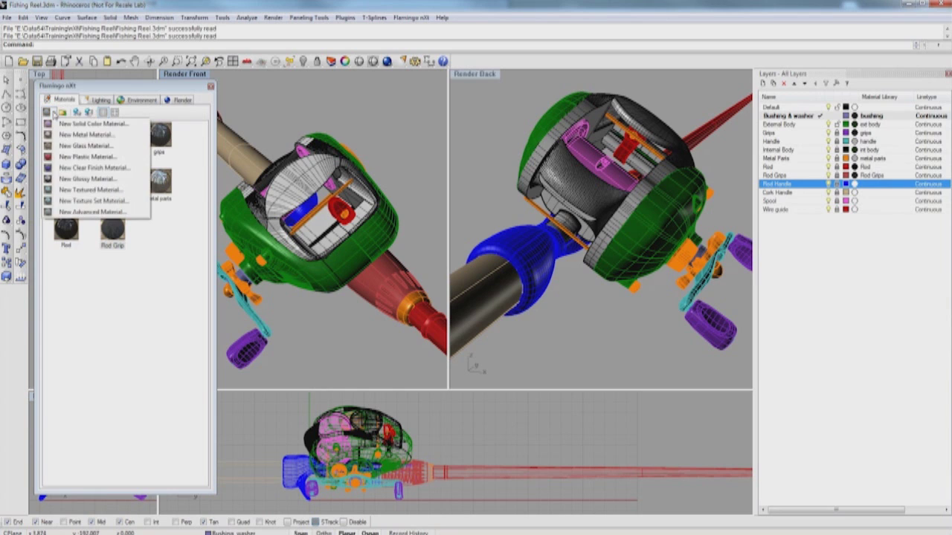
click(75, 169)
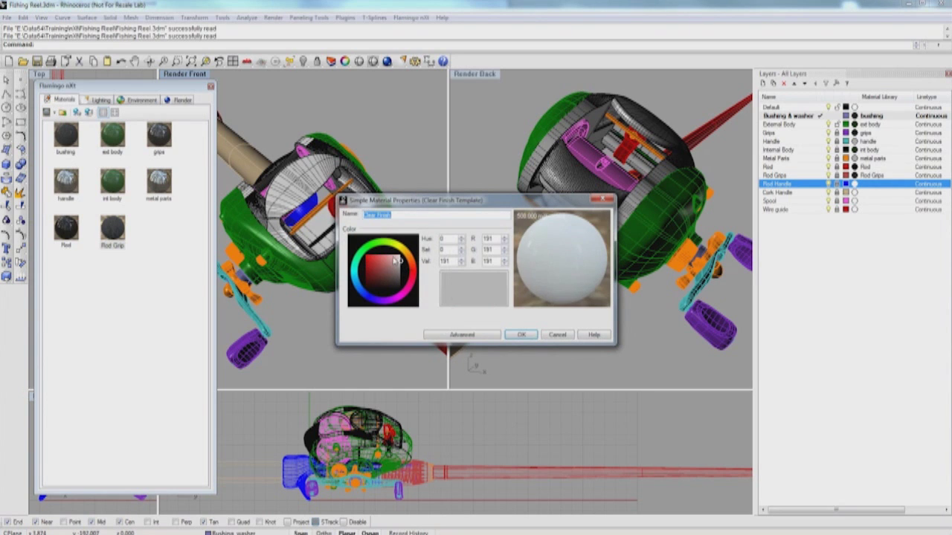
click(386, 247)
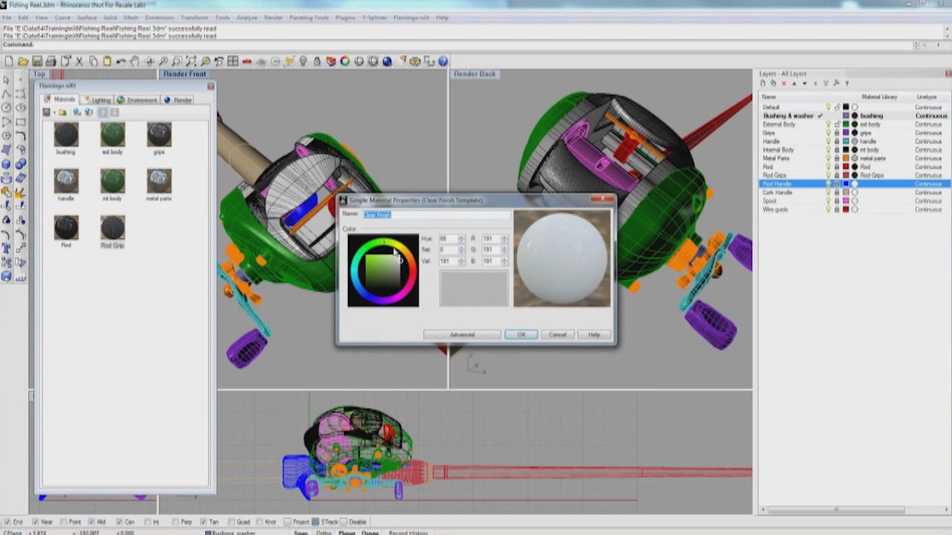
click(390, 276)
click(390, 283)
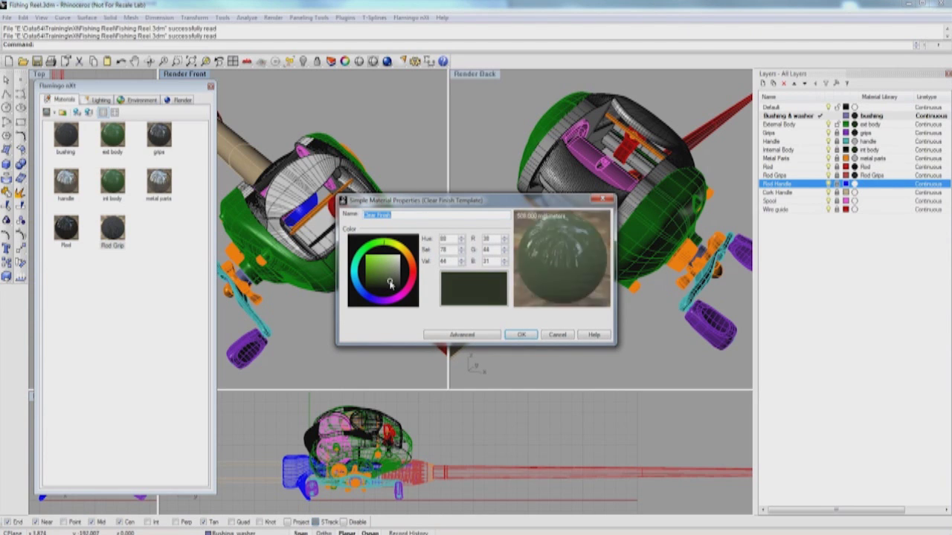
click(384, 281)
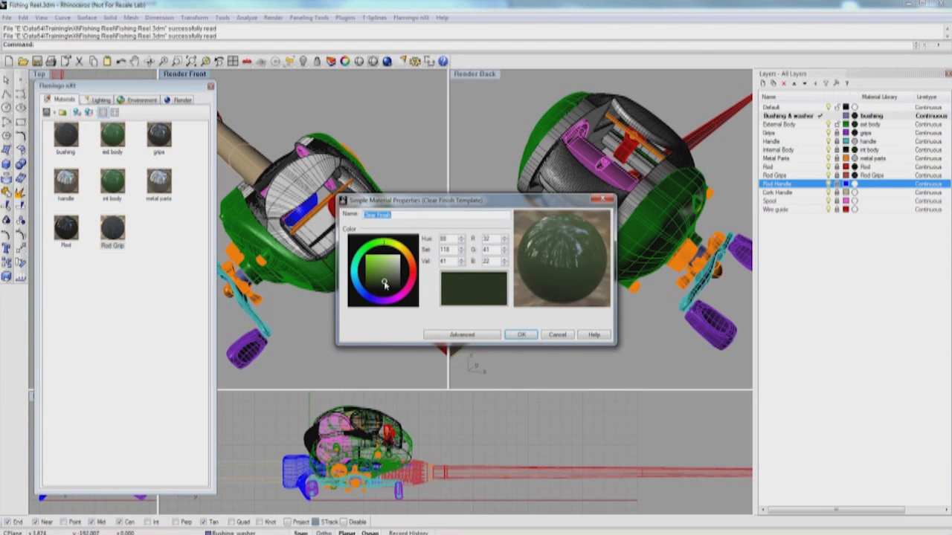
click(521, 335)
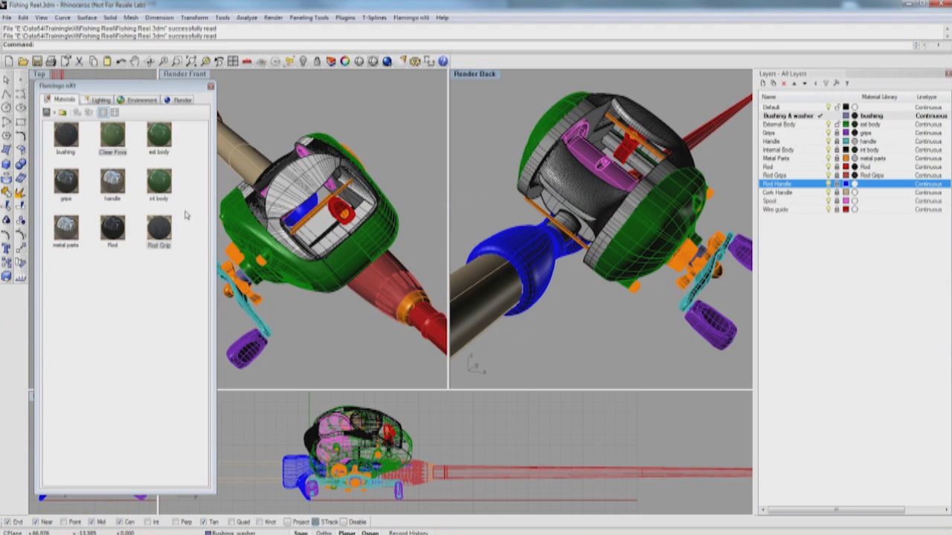
Step: Rename the clear-finish material to 'Rod Handle'
right_click(113, 134)
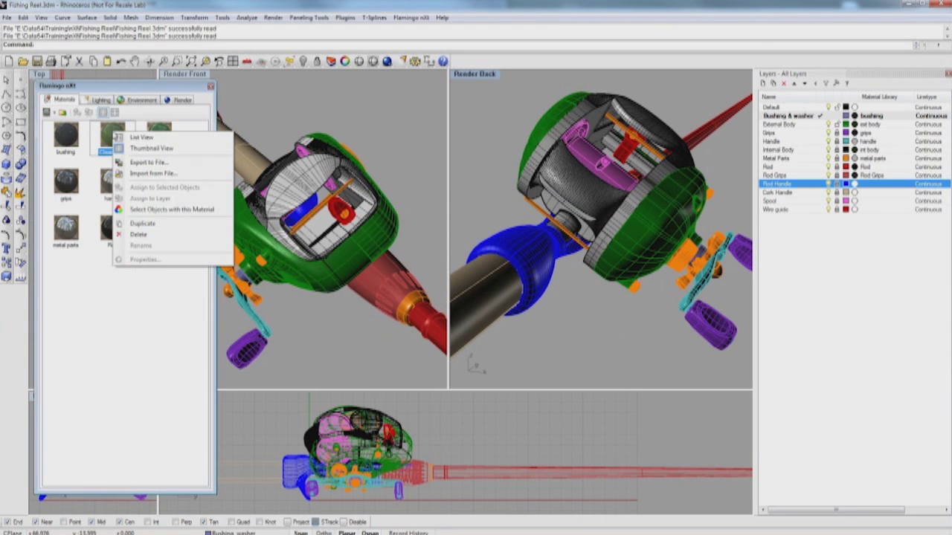
click(112, 135)
right_click(111, 133)
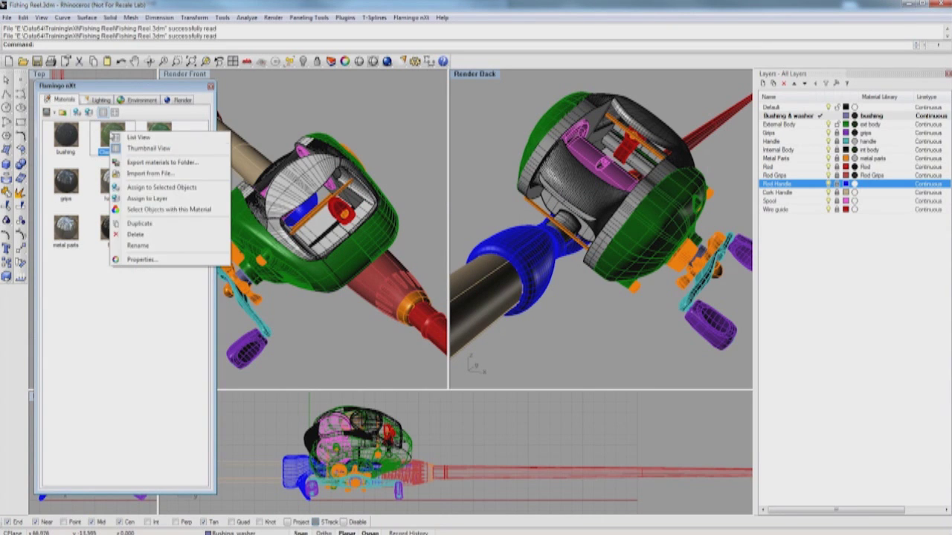
click(148, 248)
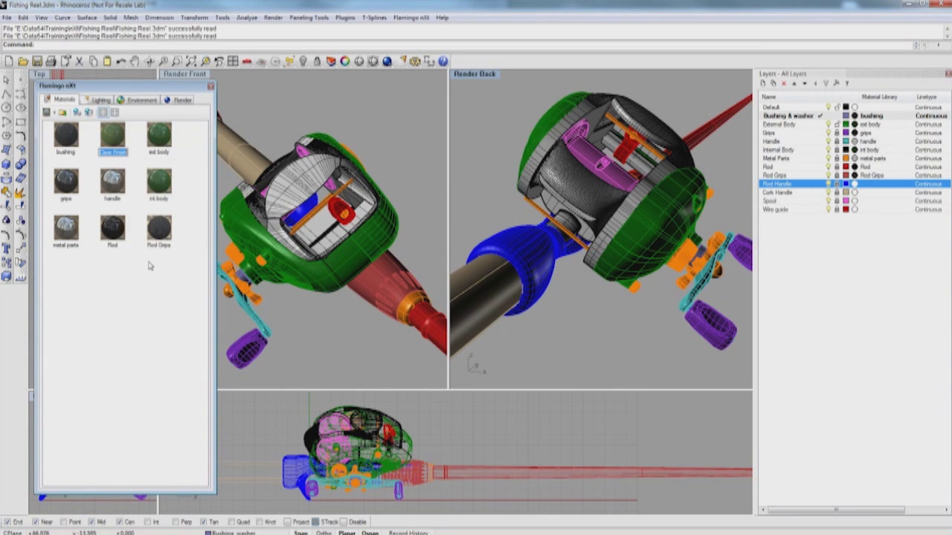
click(140, 333)
text(Rod Handle)
key(Return)
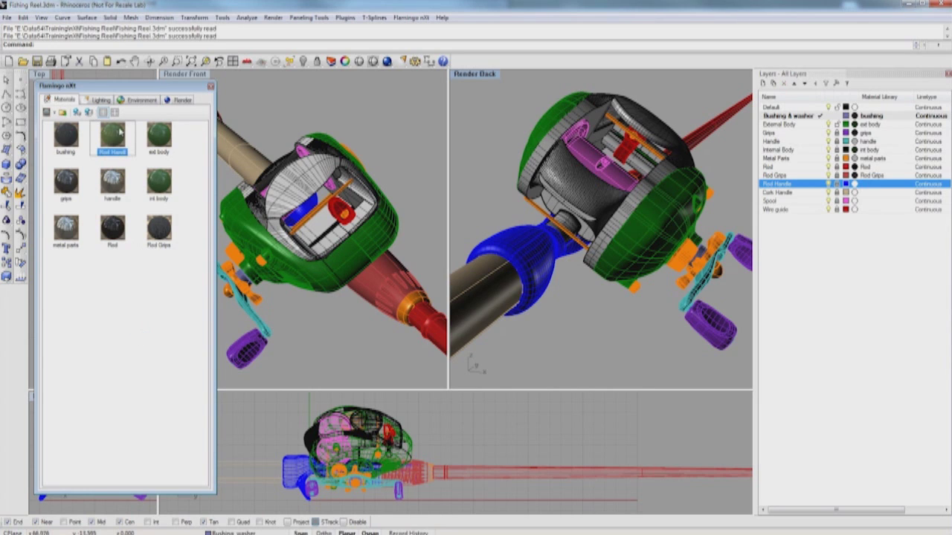
Step: Assign the Rod Handle material to the Rod Handle layer
right_click(121, 131)
click(156, 194)
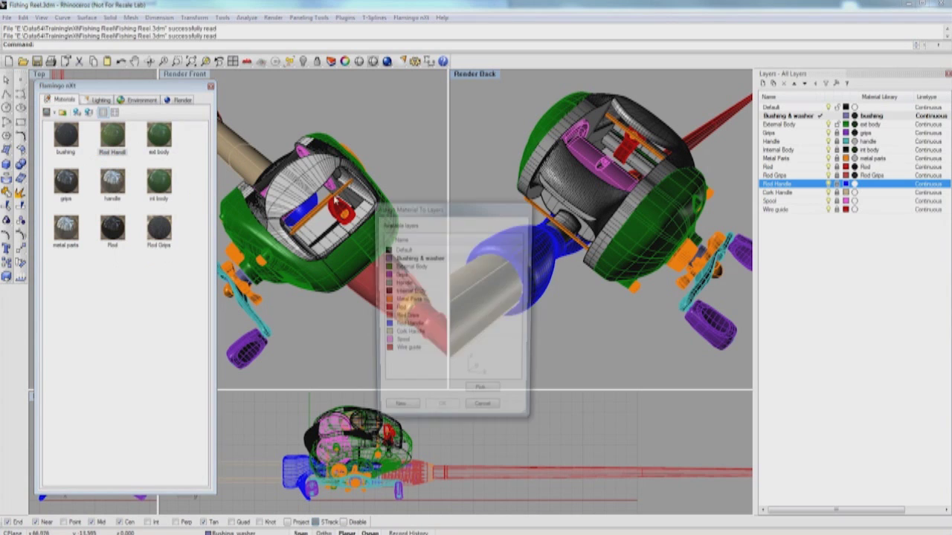
double_click(413, 327)
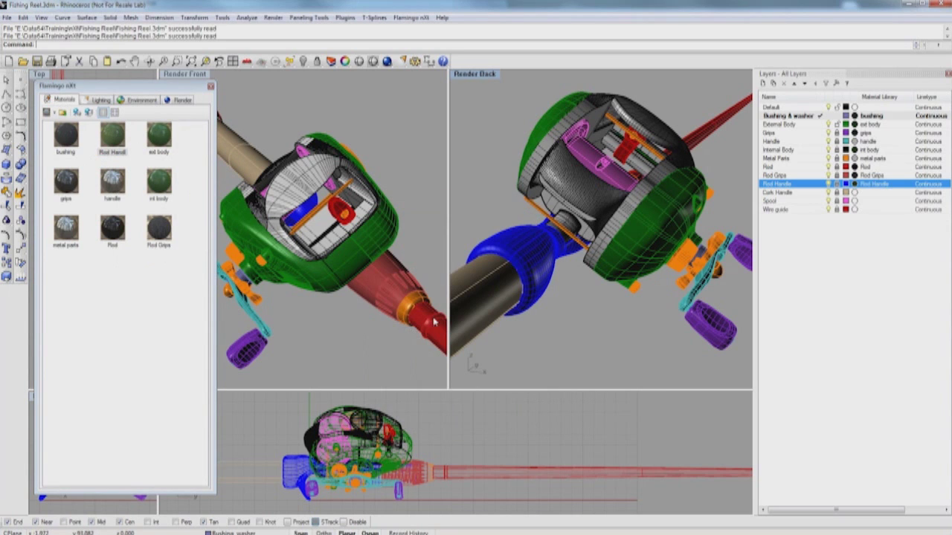
Step: Toggle the Cork Handle layer's visibility off and on to check its objects
click(828, 191)
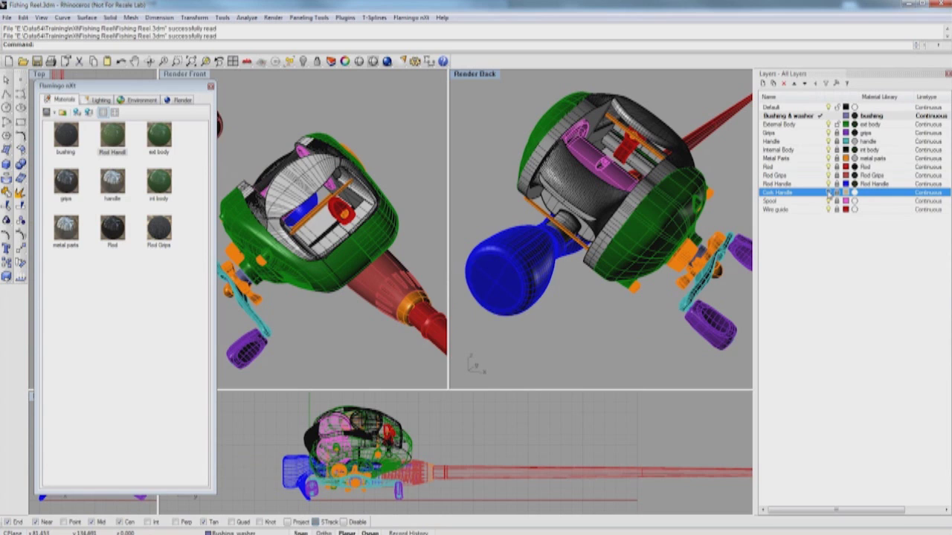
click(829, 191)
click(828, 192)
click(829, 192)
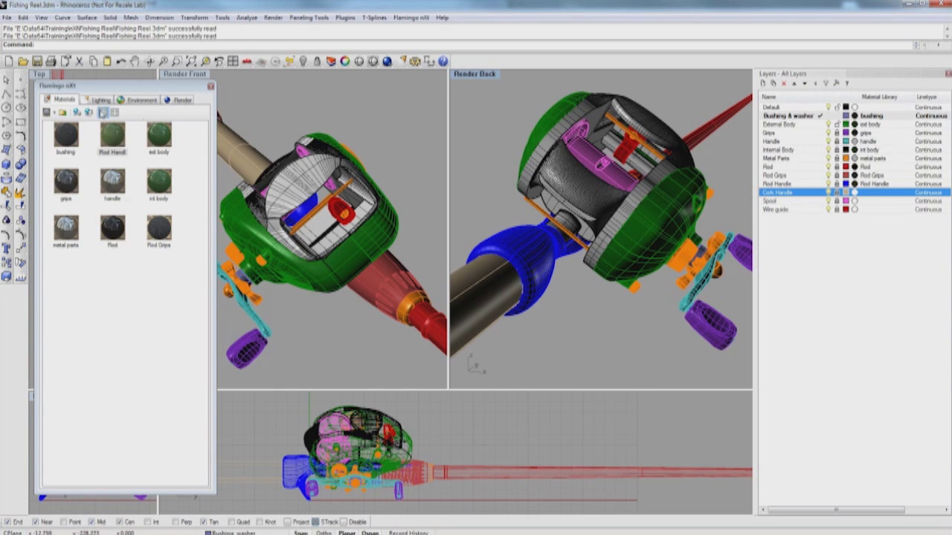
Step: Create a new solid-colour material named 'cork handle' and show its texture settings
click(53, 113)
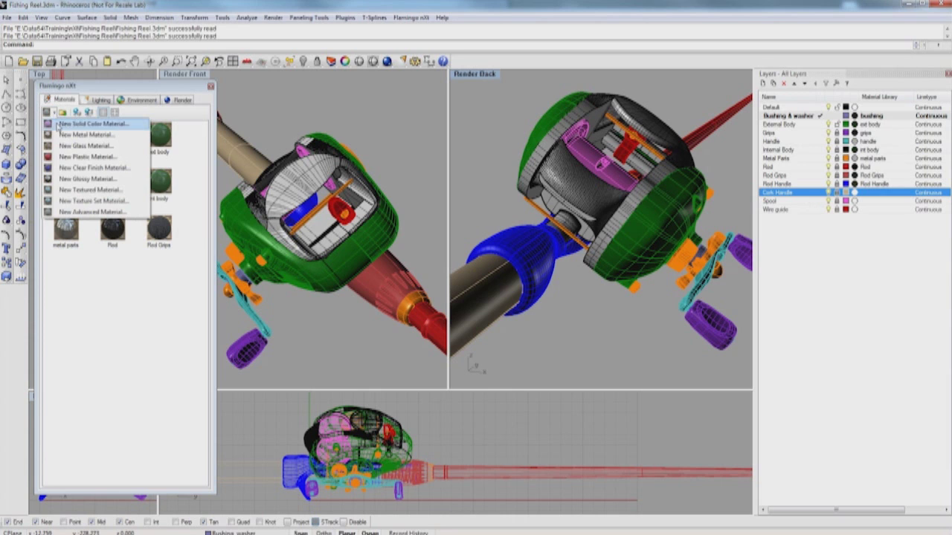
click(88, 124)
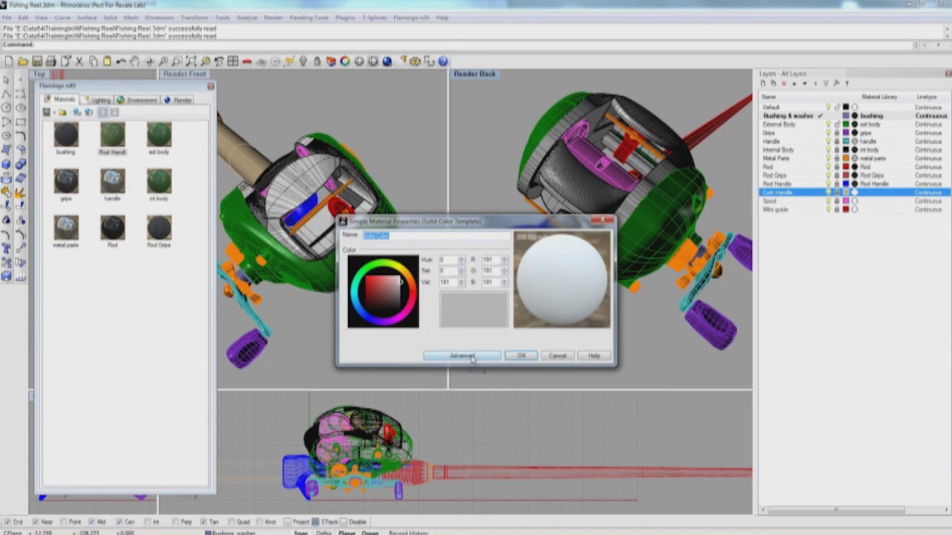
click(470, 356)
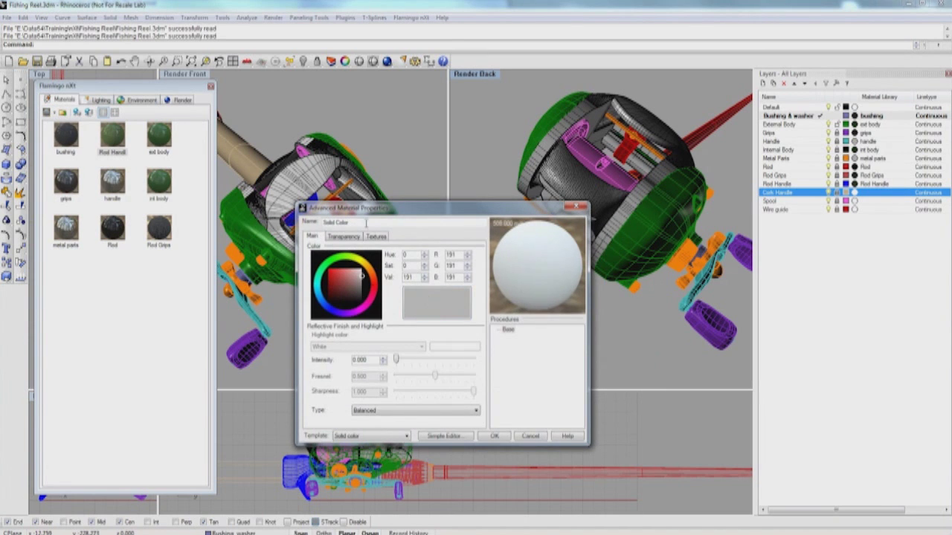
double_click(337, 222)
text(cork handle)
click(376, 237)
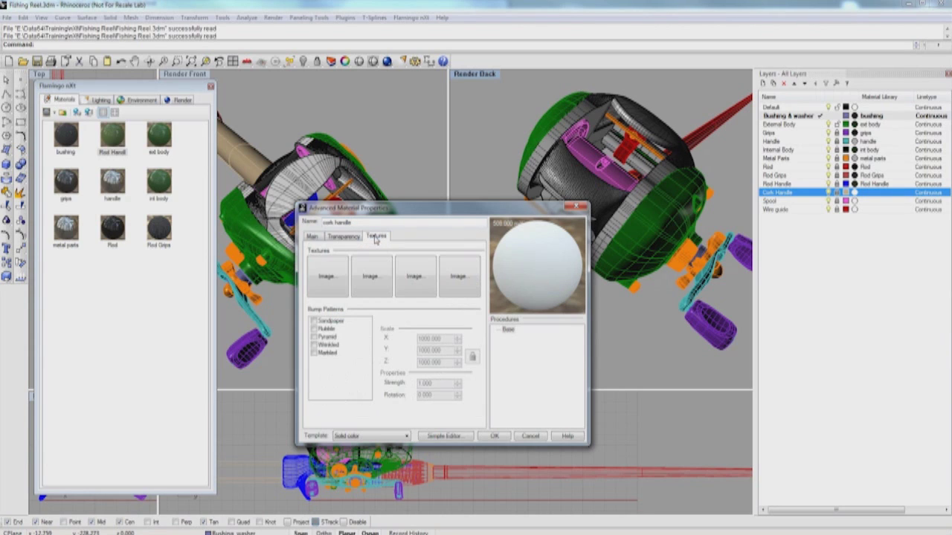
Step: Load Cork.jpg into the first texture slot and confirm the cork handle material
click(331, 286)
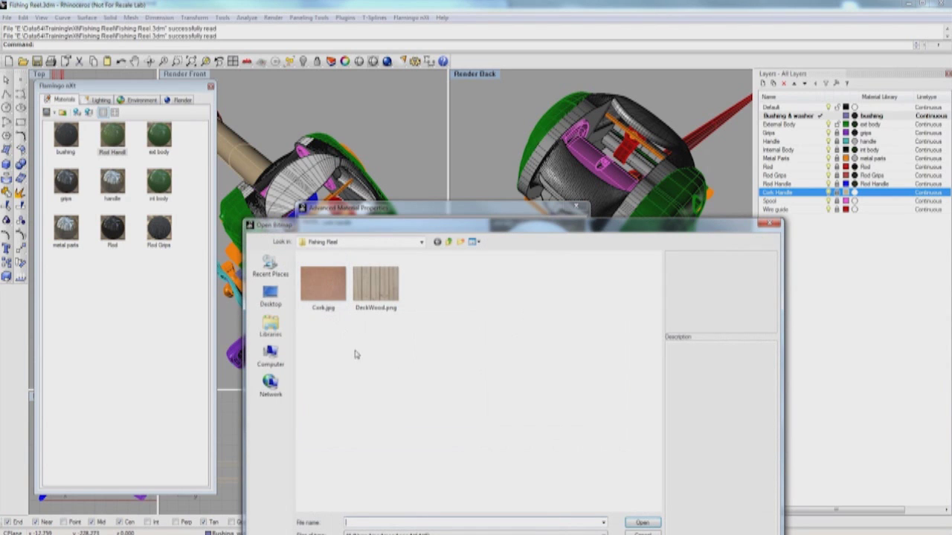
click(313, 283)
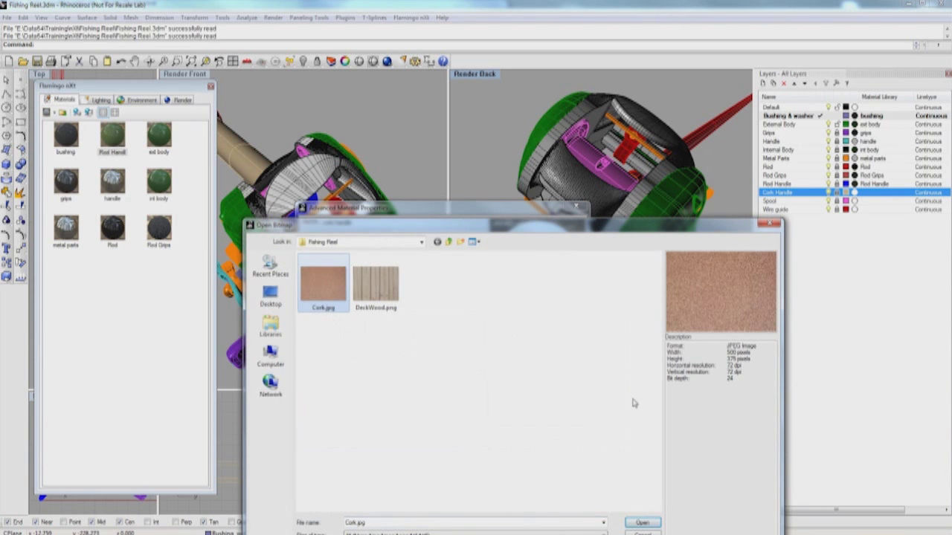
click(641, 523)
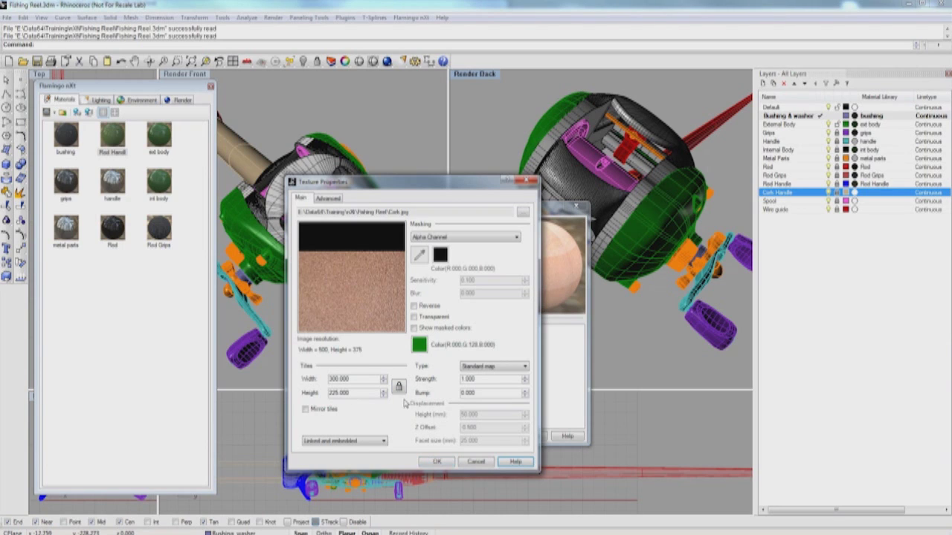
click(438, 462)
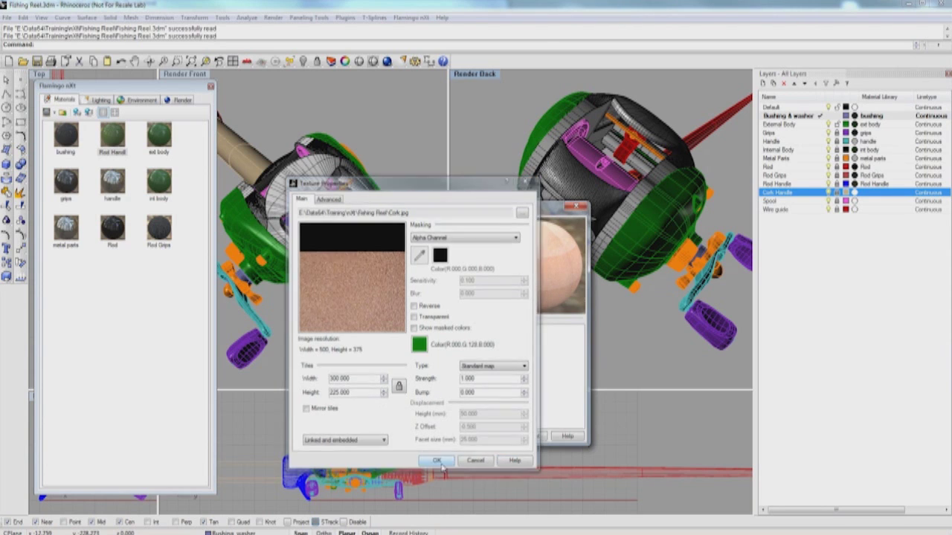
click(493, 436)
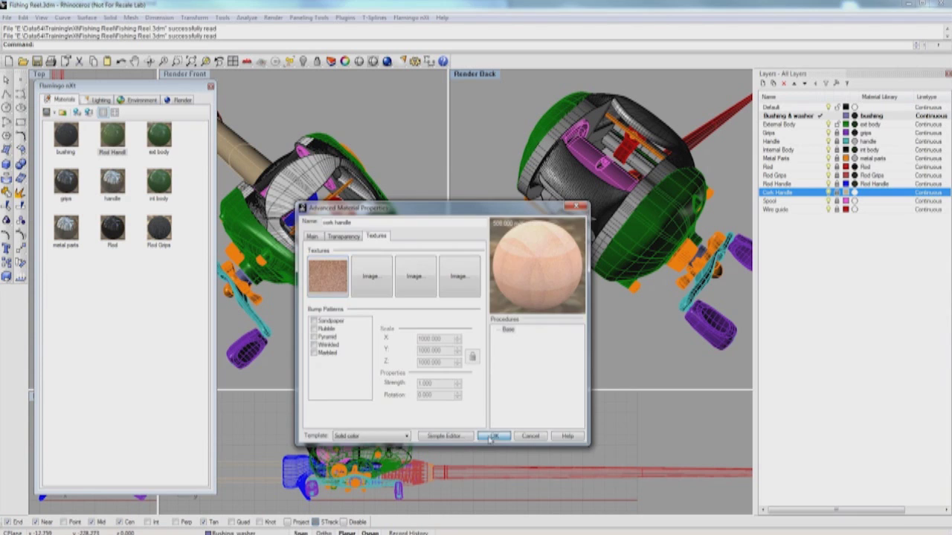
Step: Assign the cork handle material to the Cork Handle layer
right_click(109, 129)
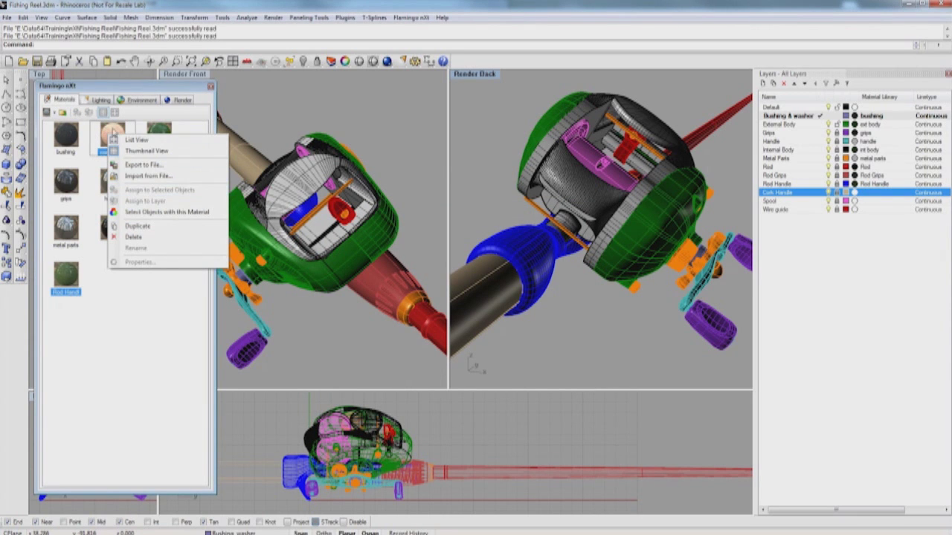
click(115, 133)
double_click(115, 132)
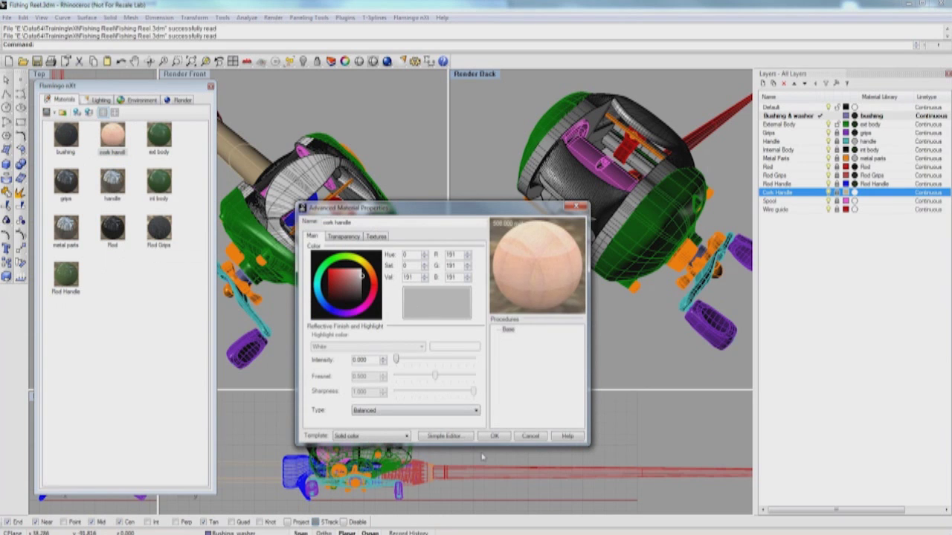
click(529, 436)
right_click(113, 135)
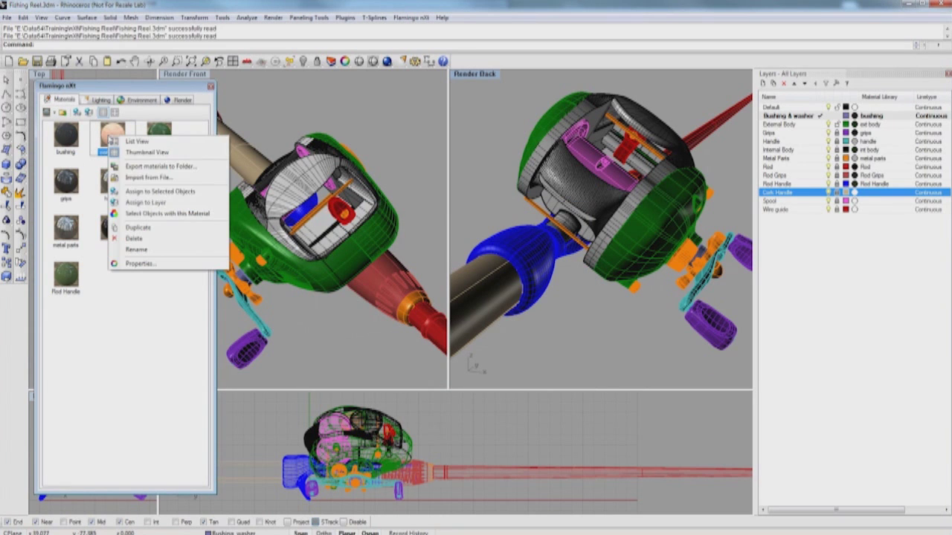
click(144, 203)
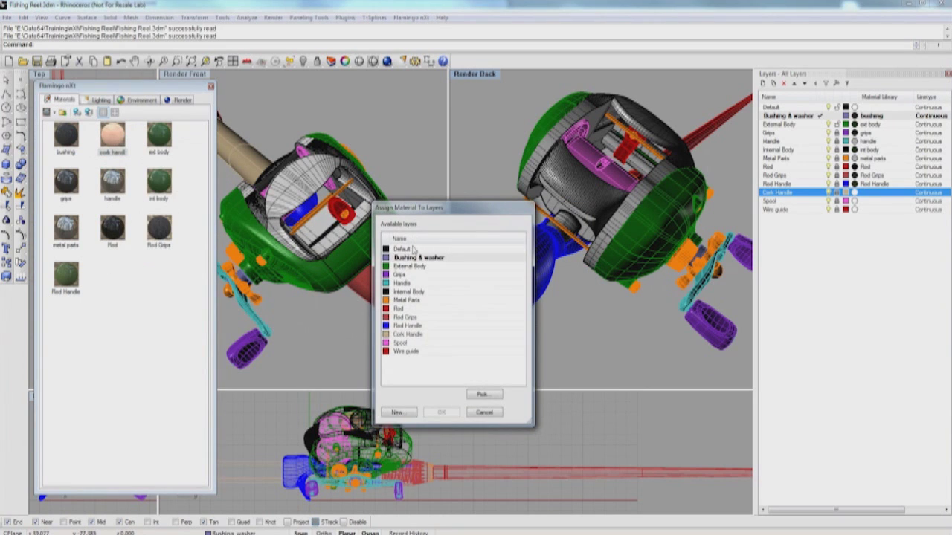
click(411, 335)
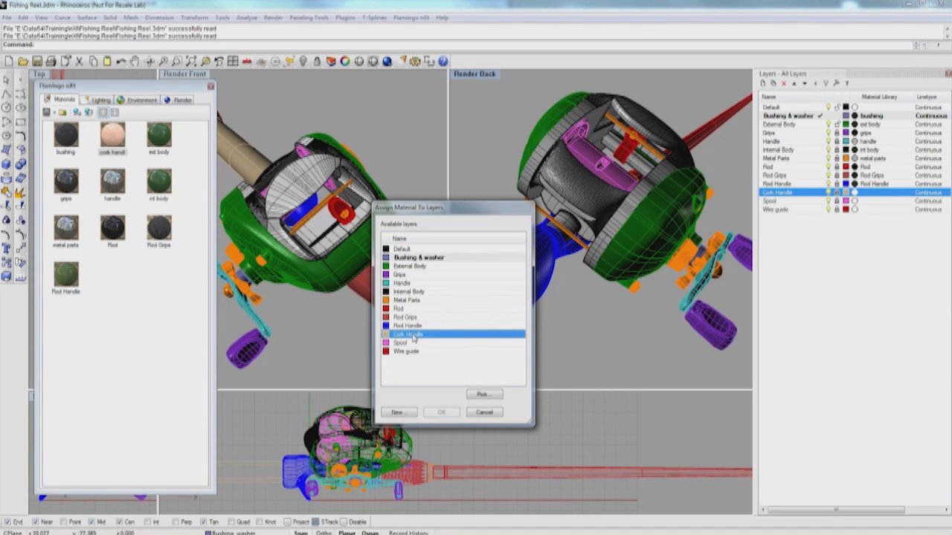
click(440, 414)
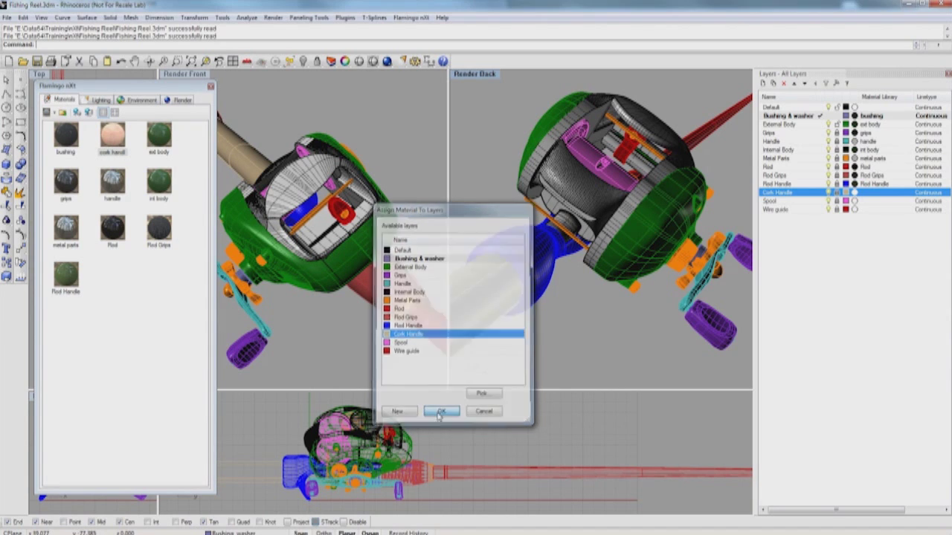
click(829, 201)
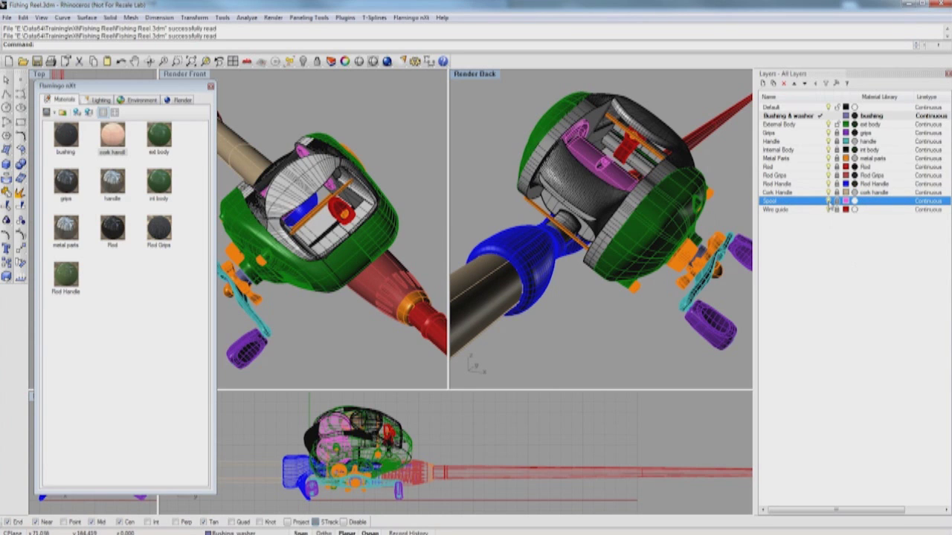
click(828, 203)
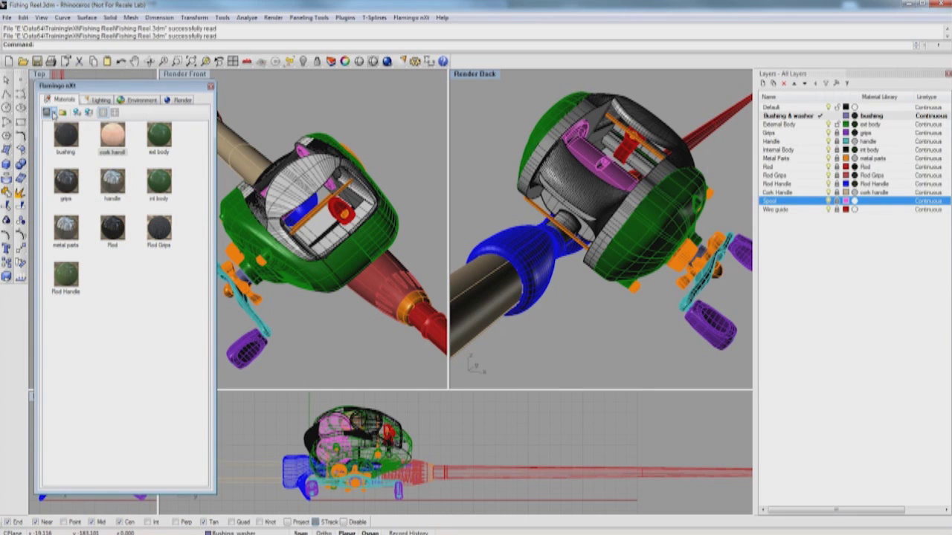
Step: Create a dark grey metal material with lower sharpness named 'spool'
click(55, 112)
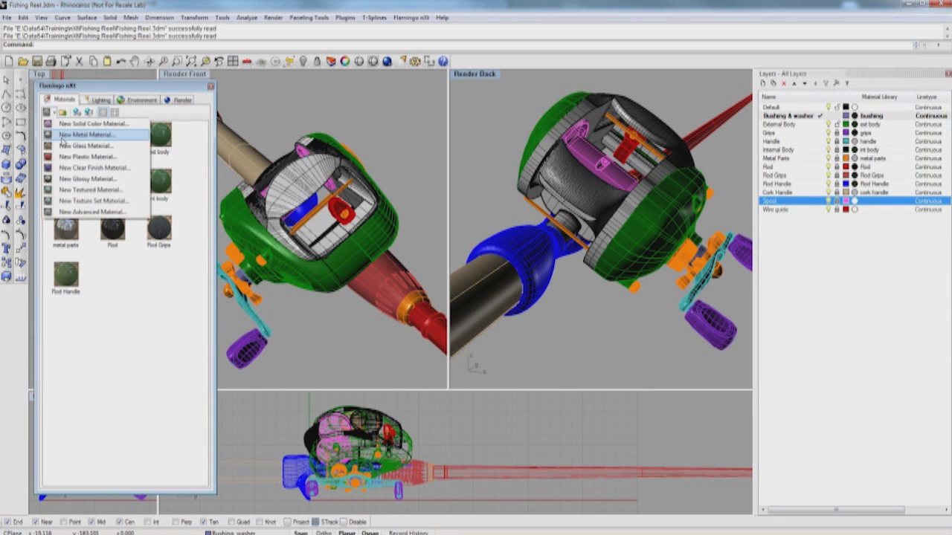
click(63, 141)
click(402, 296)
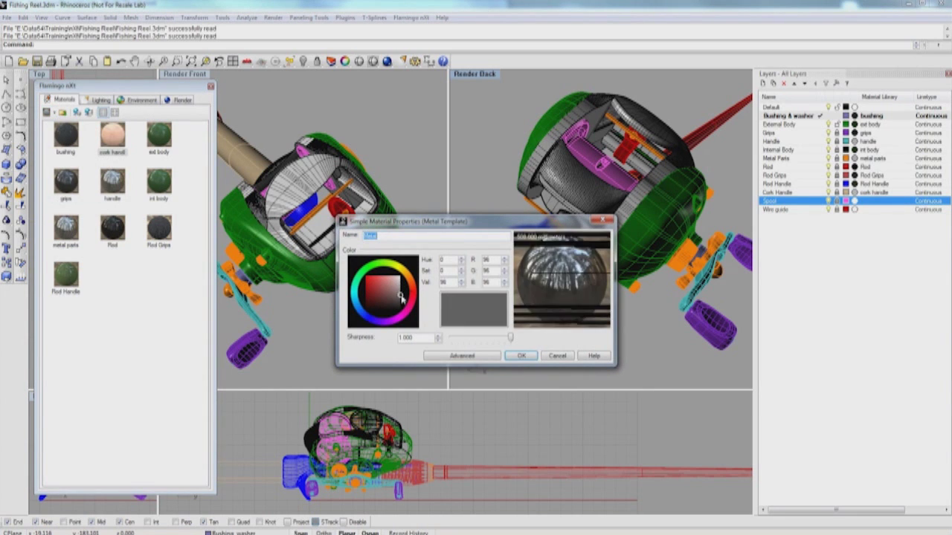
drag(510, 338, 488, 339)
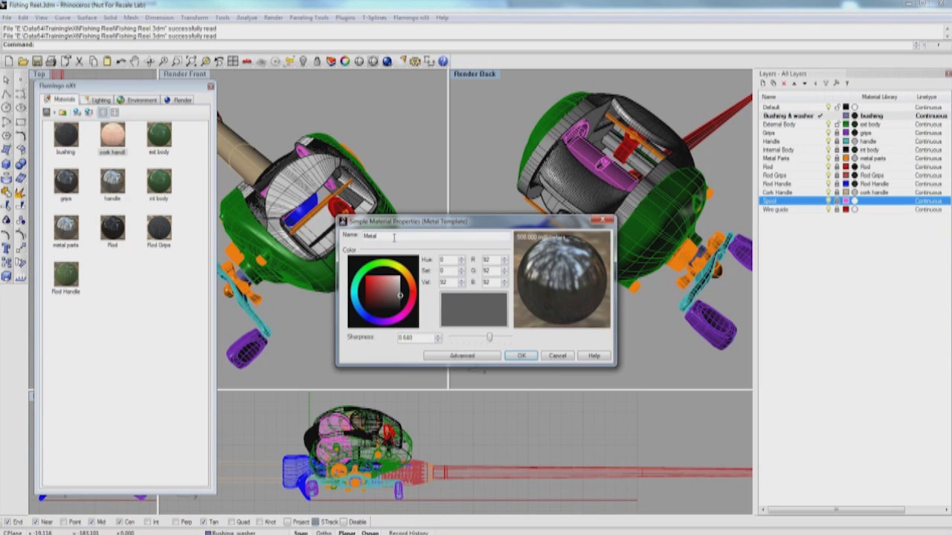
text(spool)
key(Return)
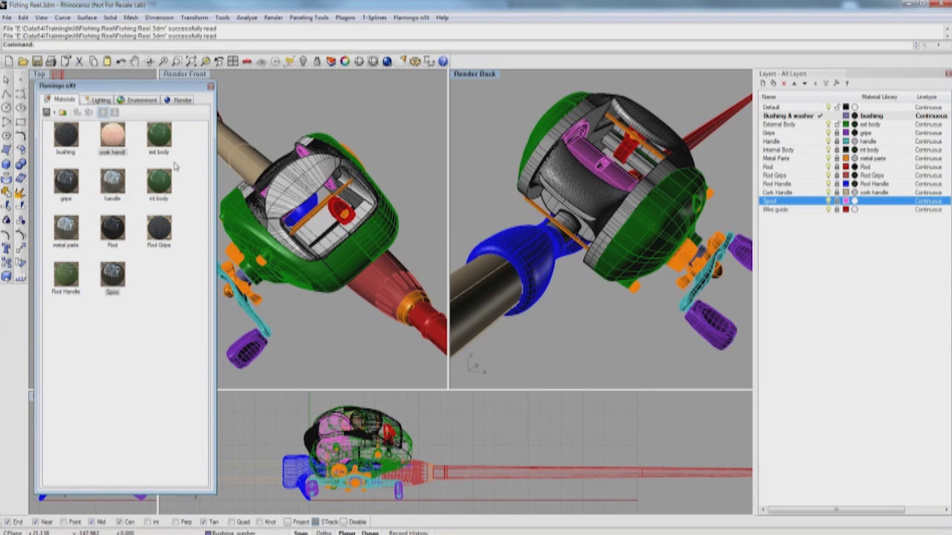
Step: Assign the Spool material to the Spool layer
right_click(111, 276)
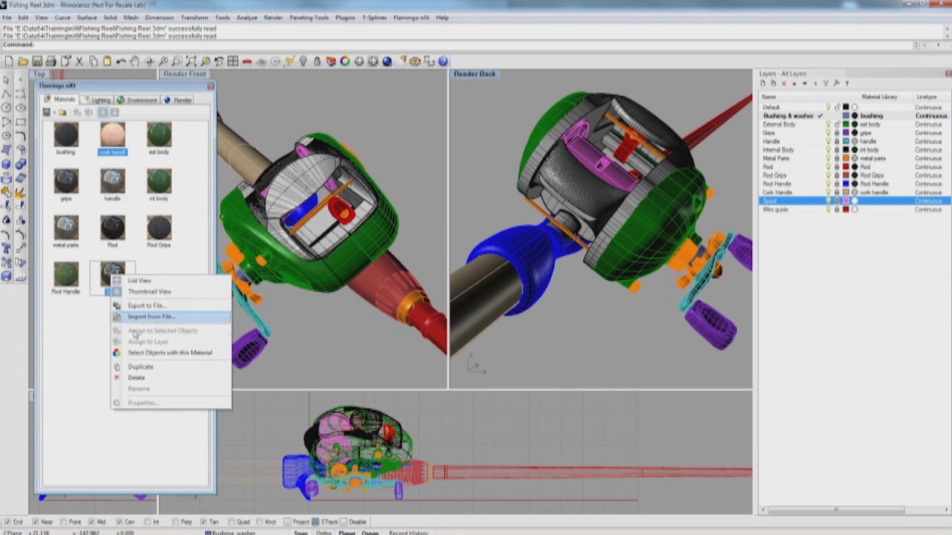
click(110, 274)
double_click(112, 275)
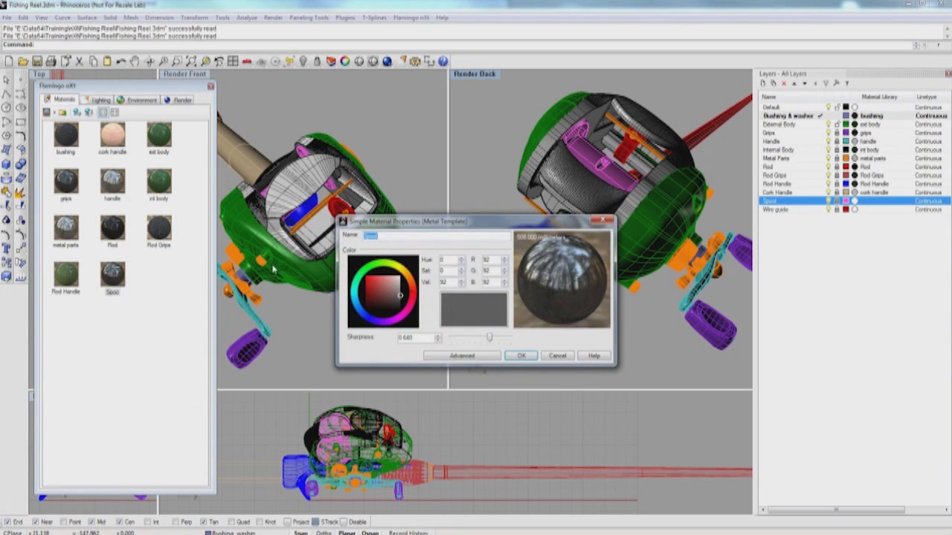
click(545, 356)
right_click(112, 274)
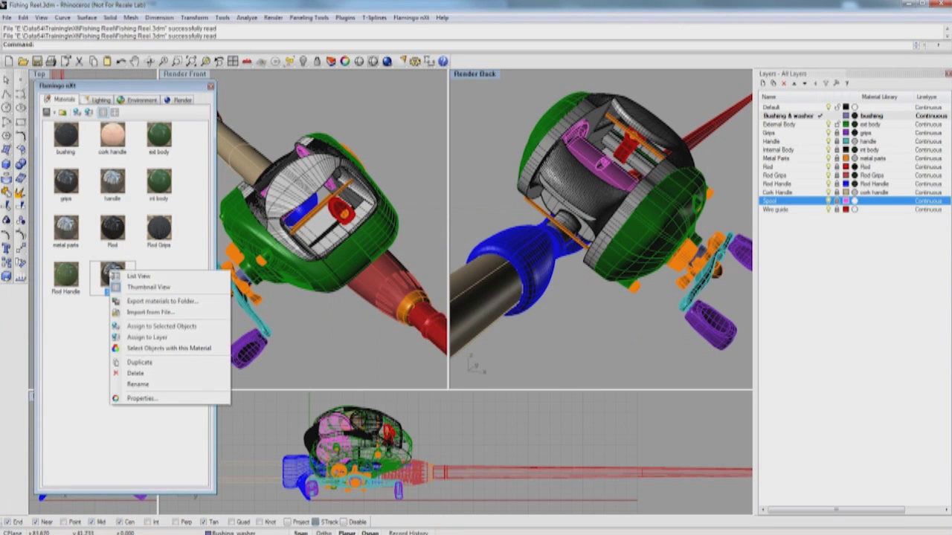
click(145, 337)
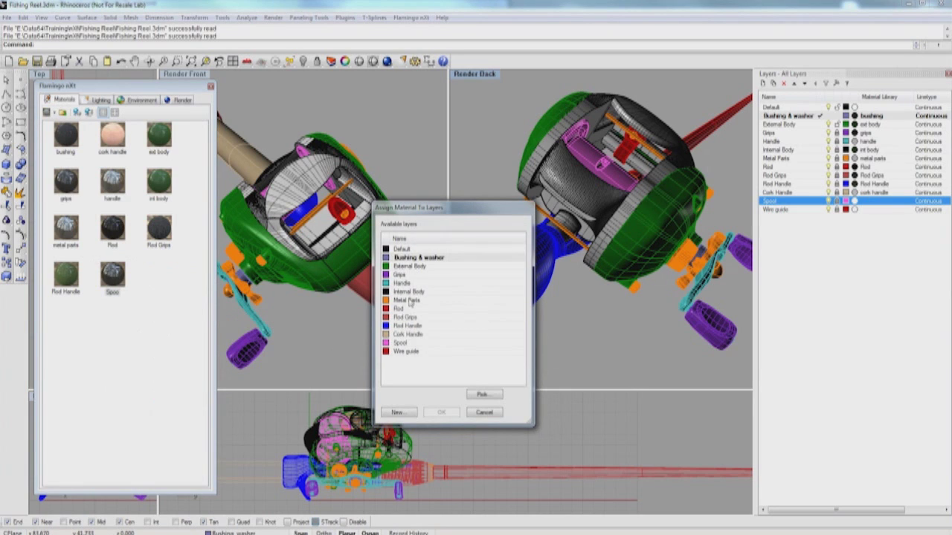
double_click(409, 343)
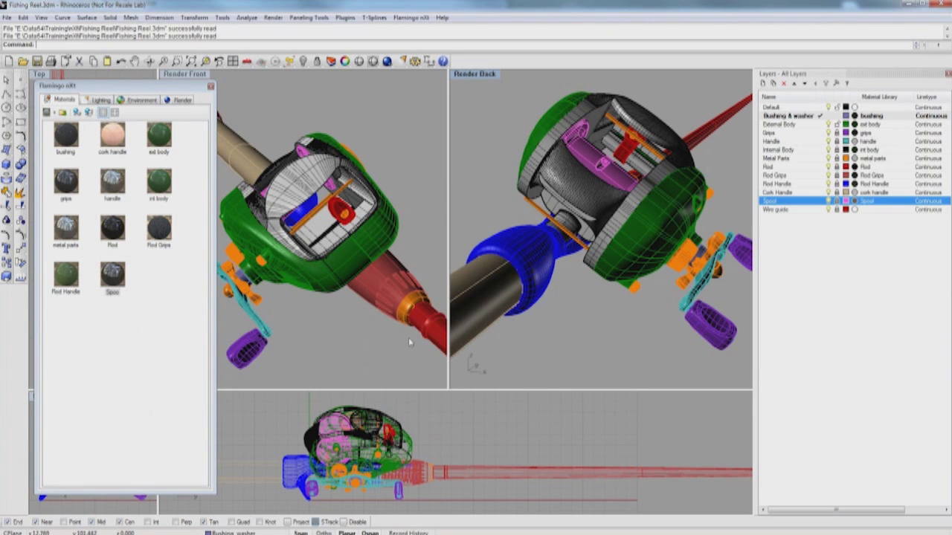
Step: Create a new tan-orange plastic material
click(826, 211)
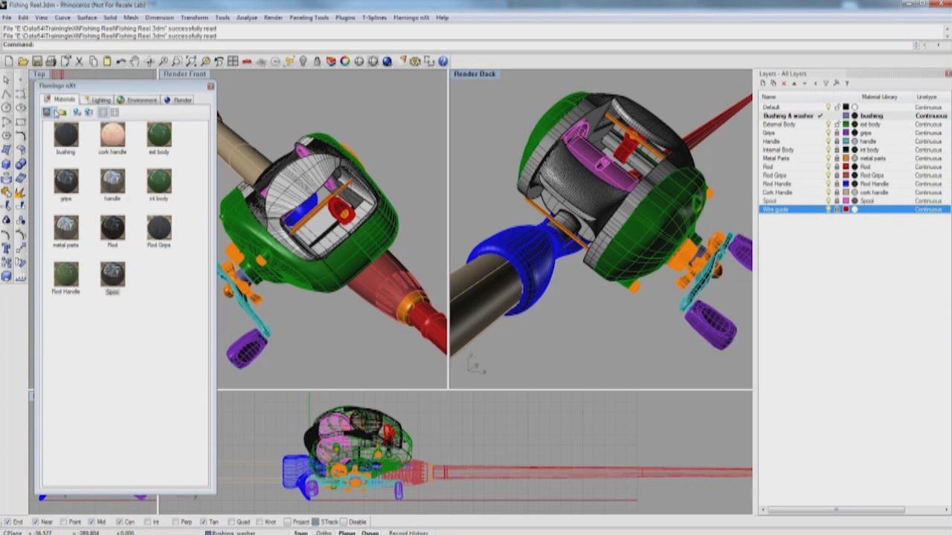
click(52, 112)
click(69, 156)
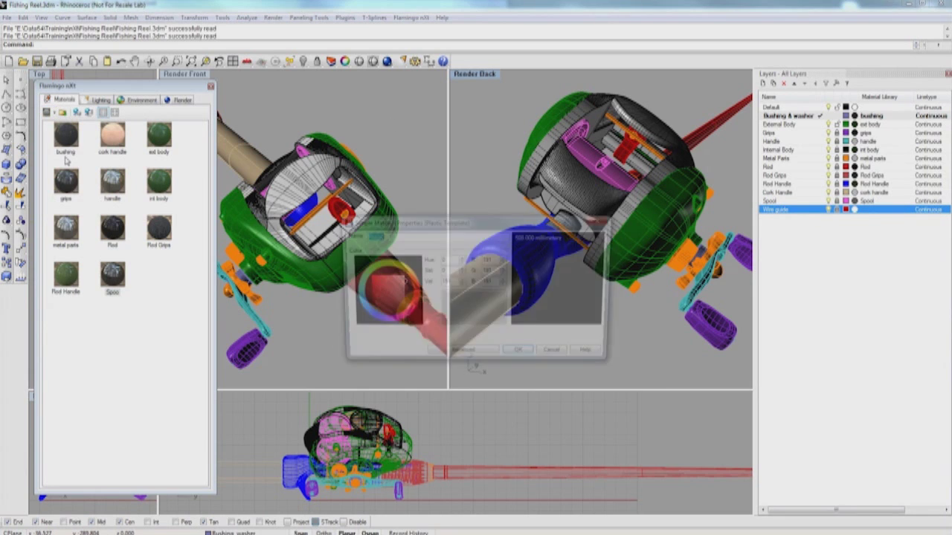
click(377, 272)
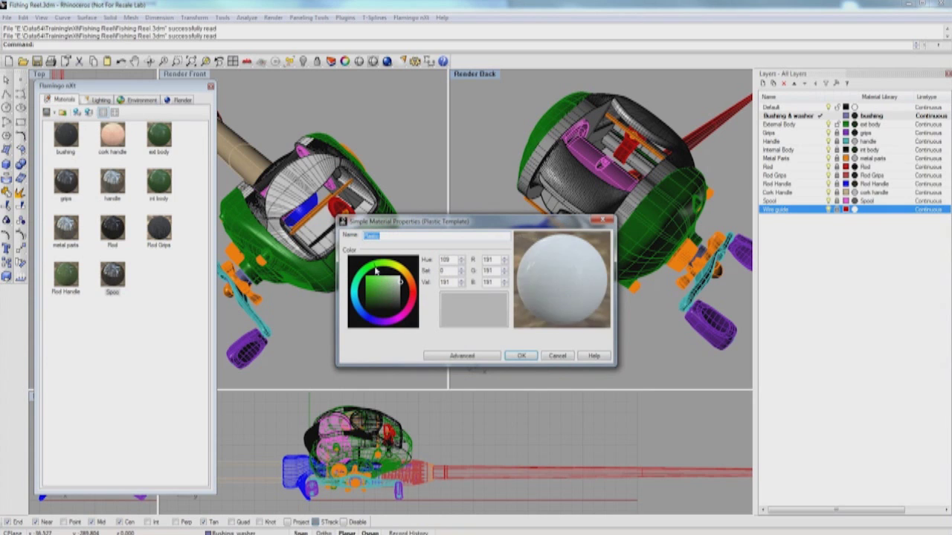
drag(380, 284, 382, 306)
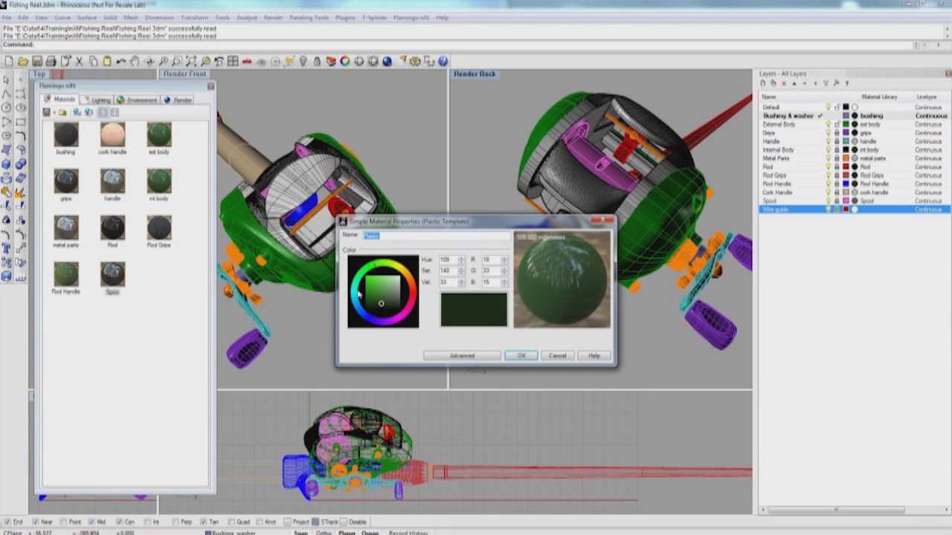
drag(410, 296, 377, 289)
click(383, 291)
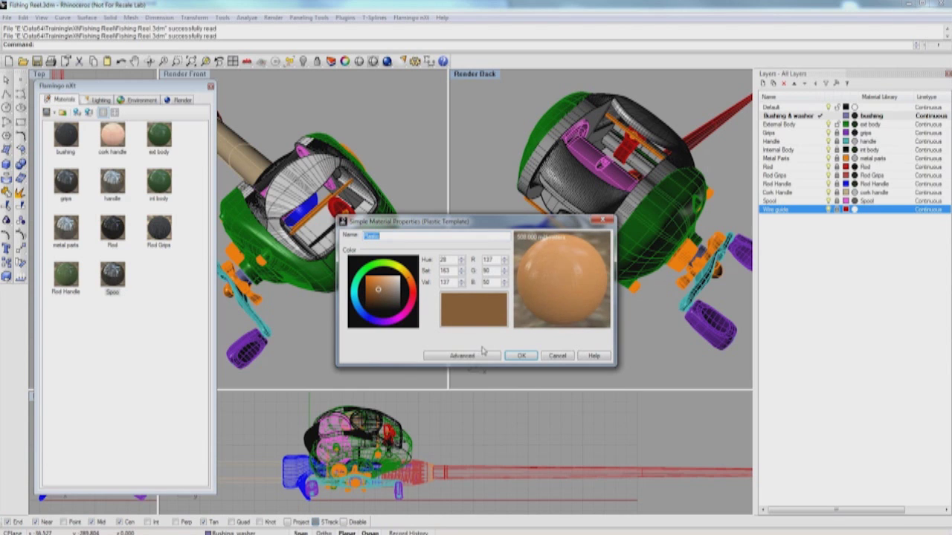
click(522, 358)
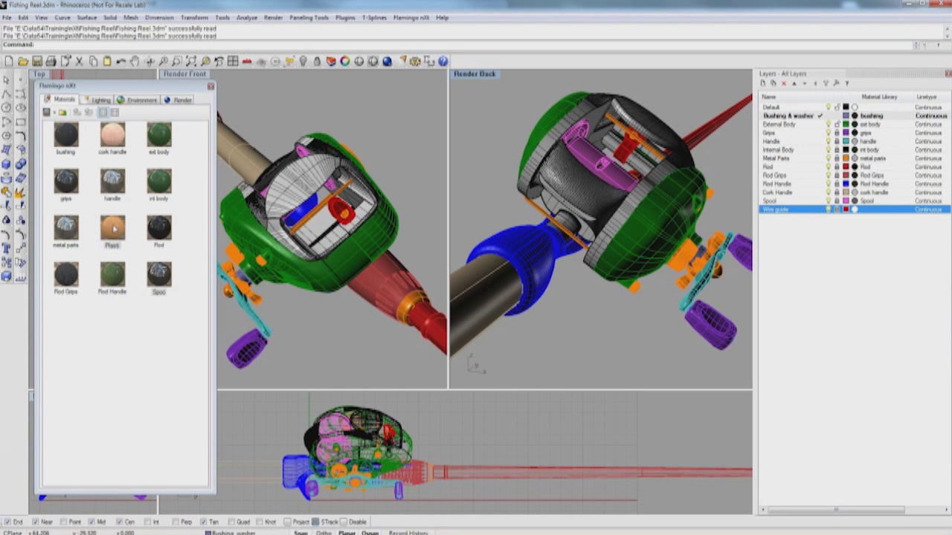
Step: Rename the plastic material to 'wire guide'
right_click(113, 229)
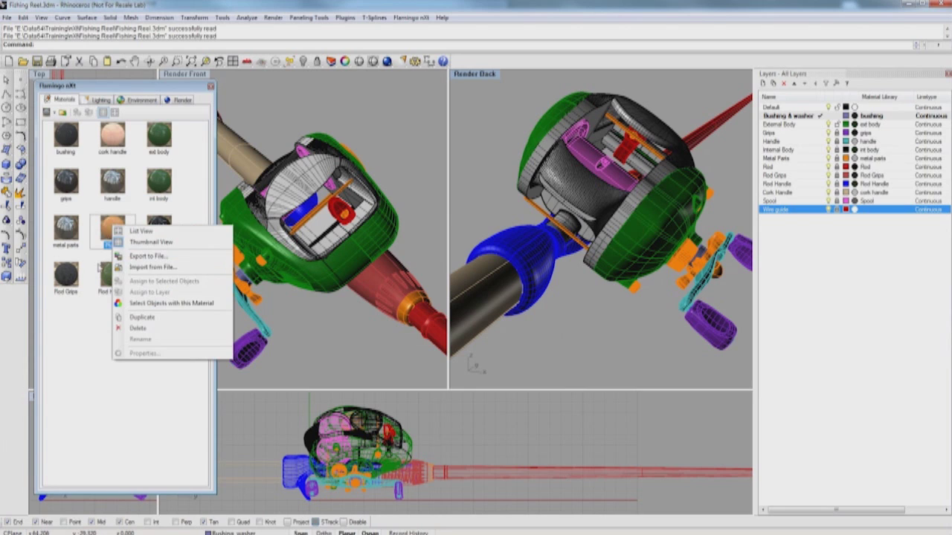
click(95, 359)
click(115, 236)
right_click(116, 236)
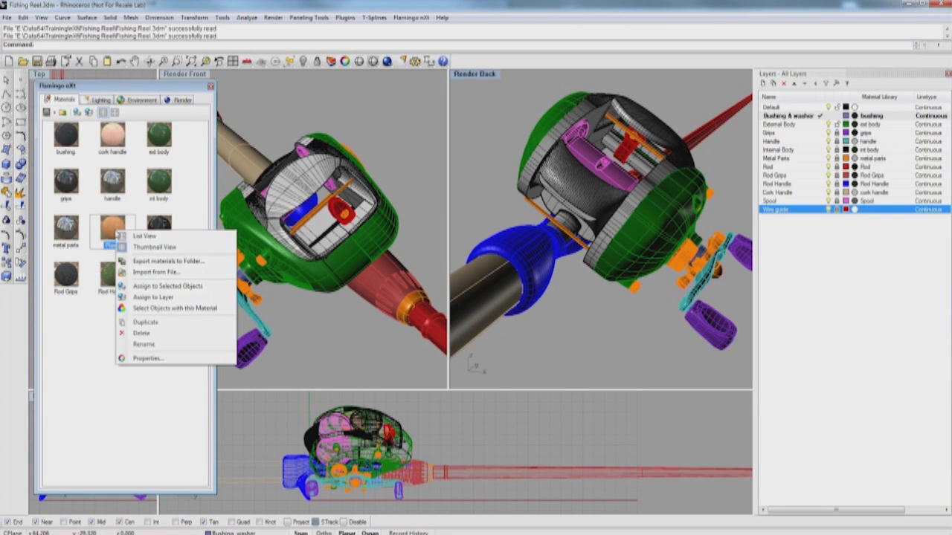
click(143, 344)
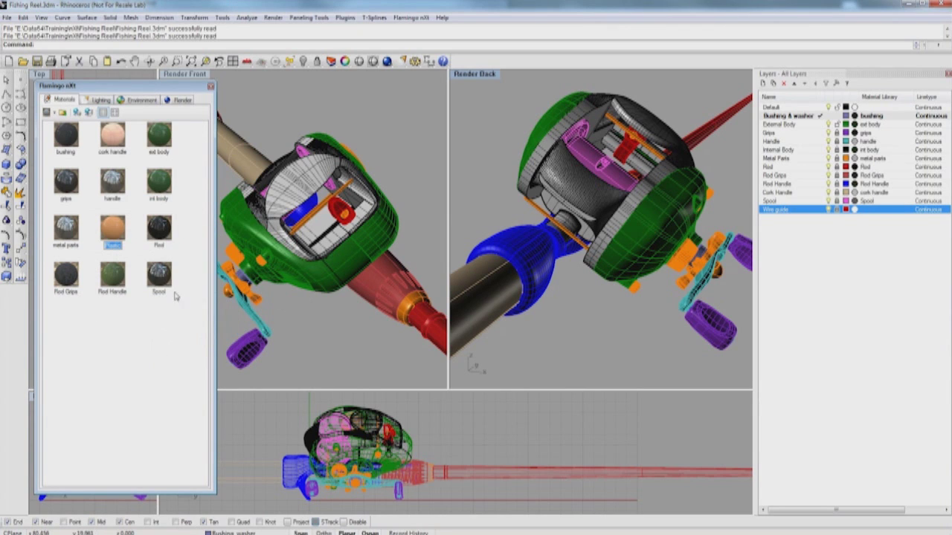
text(wire guide)
key(Return)
Step: Assign the wire guide material to the Wire guide layer
right_click(116, 224)
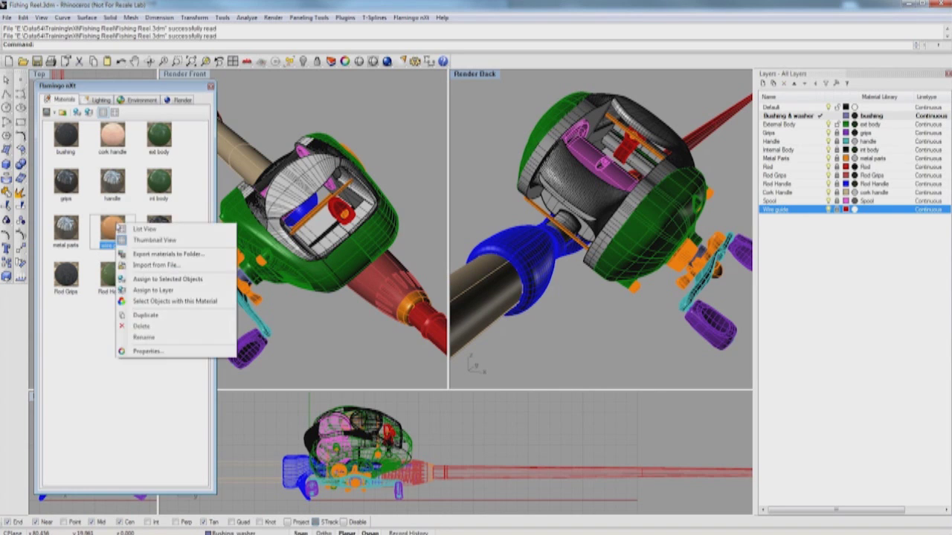
click(160, 291)
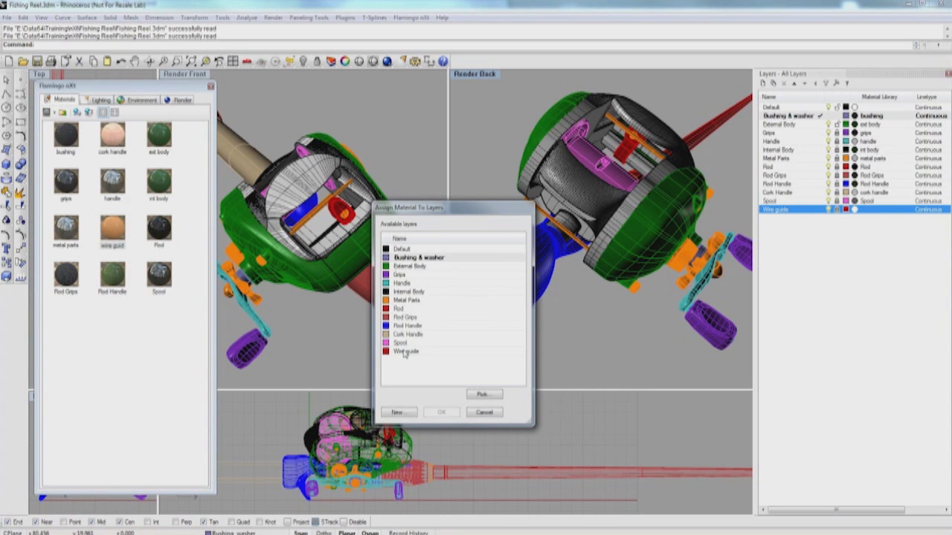
double_click(405, 353)
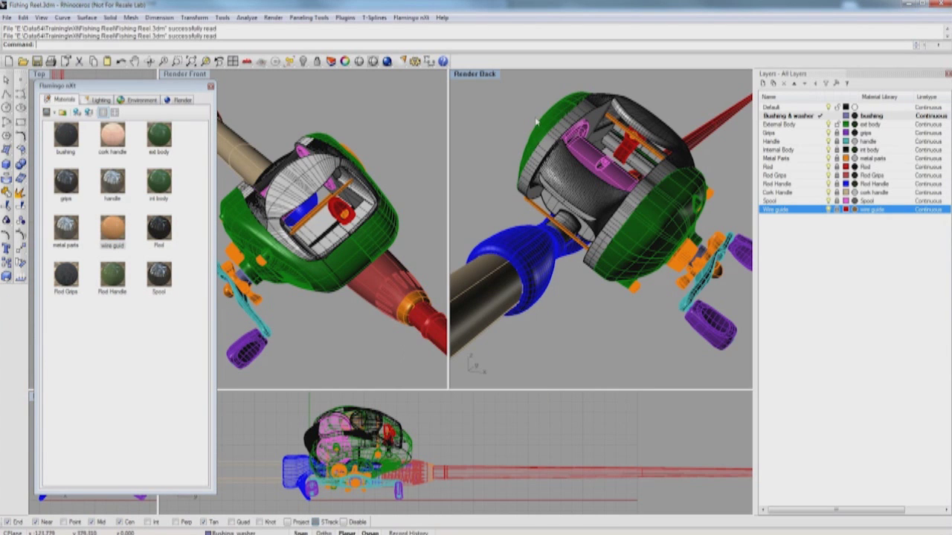
click(200, 78)
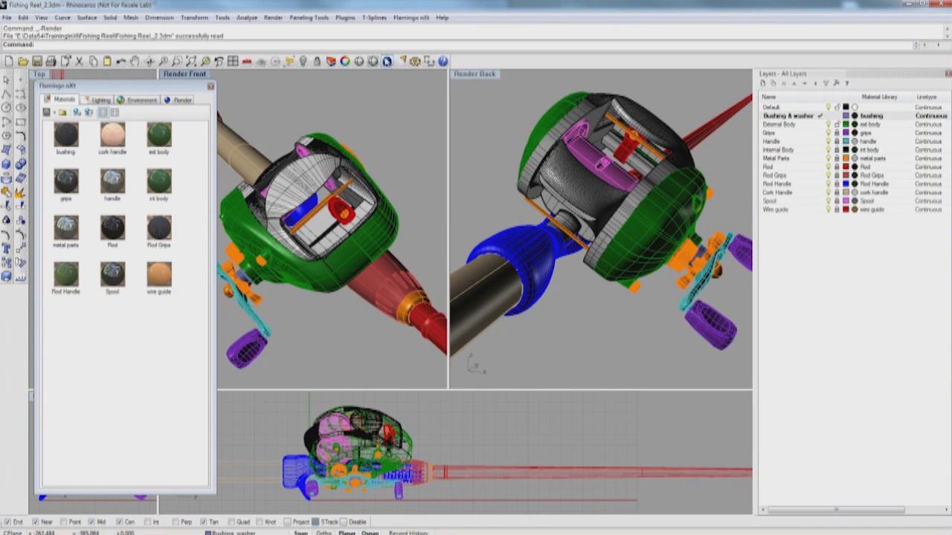
Step: Raytrace the Render Front view in Flamingo nXt and stop it after 7 passes
click(387, 61)
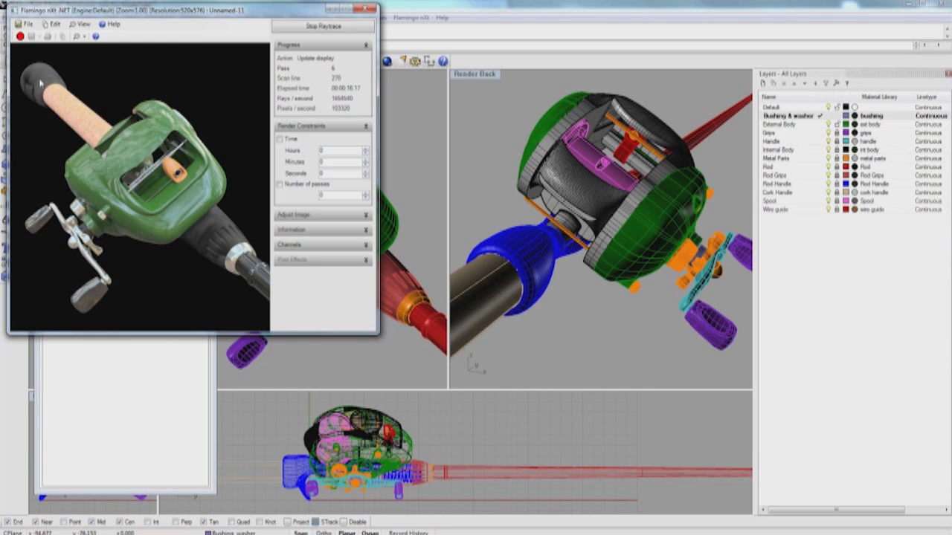
click(339, 26)
Step: Give the Rod Grips material a Rubble bump pattern with an X scale of 4
click(366, 9)
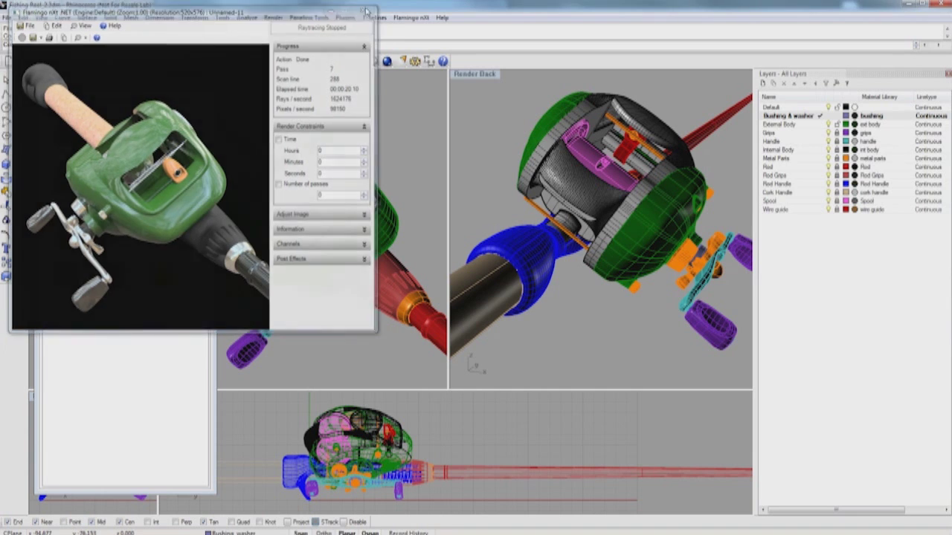
click(162, 231)
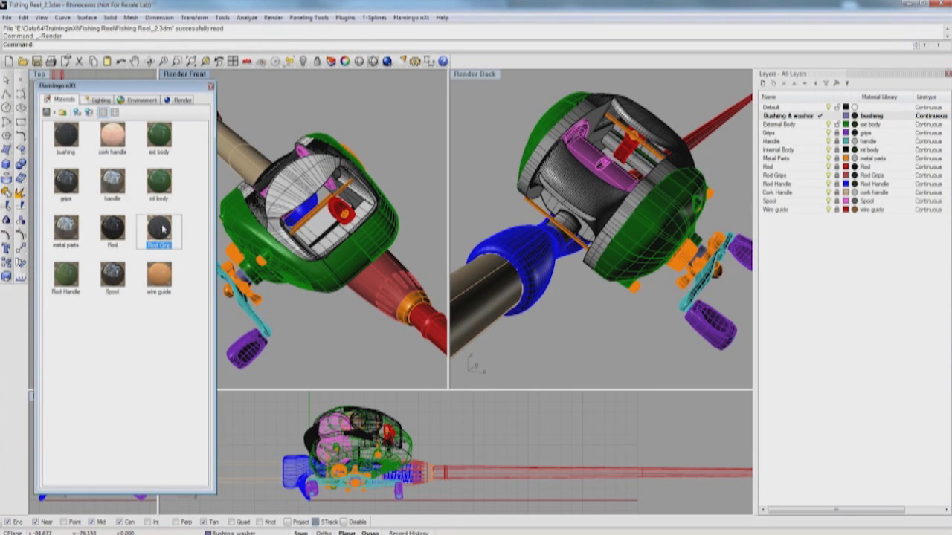
double_click(162, 231)
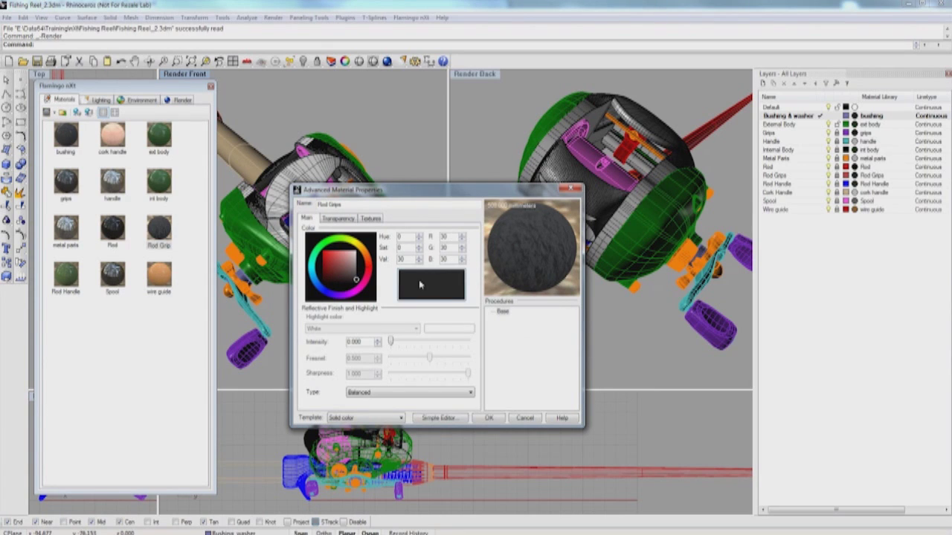
click(370, 219)
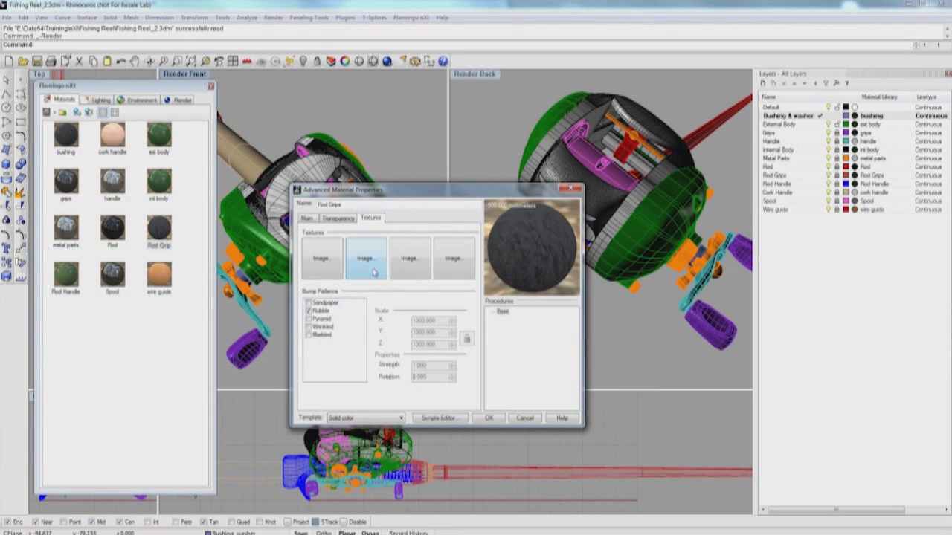
click(322, 313)
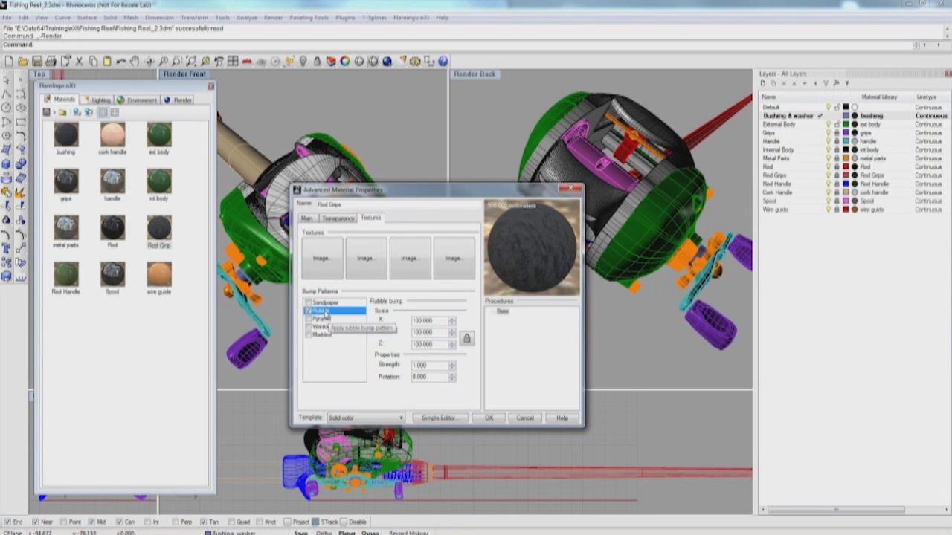
double_click(435, 320)
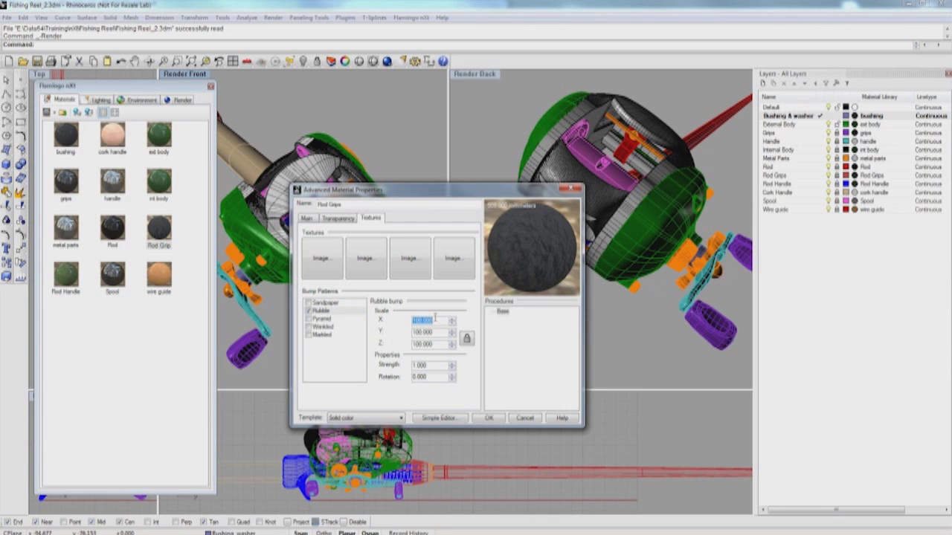
text(4)
key(Return)
Step: Add a faint white highlight at intensity 0.070 with slightly lower sharpness, and apply
click(307, 218)
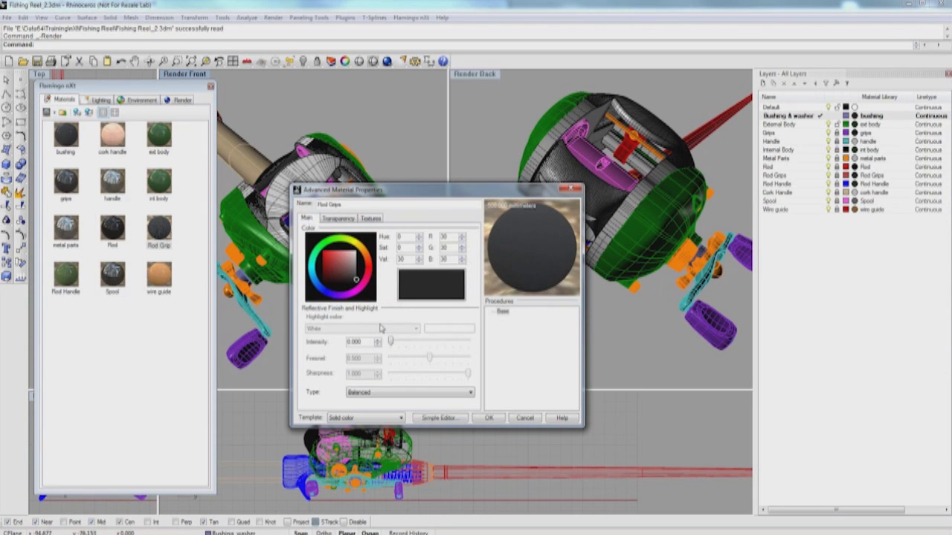
drag(391, 341, 396, 343)
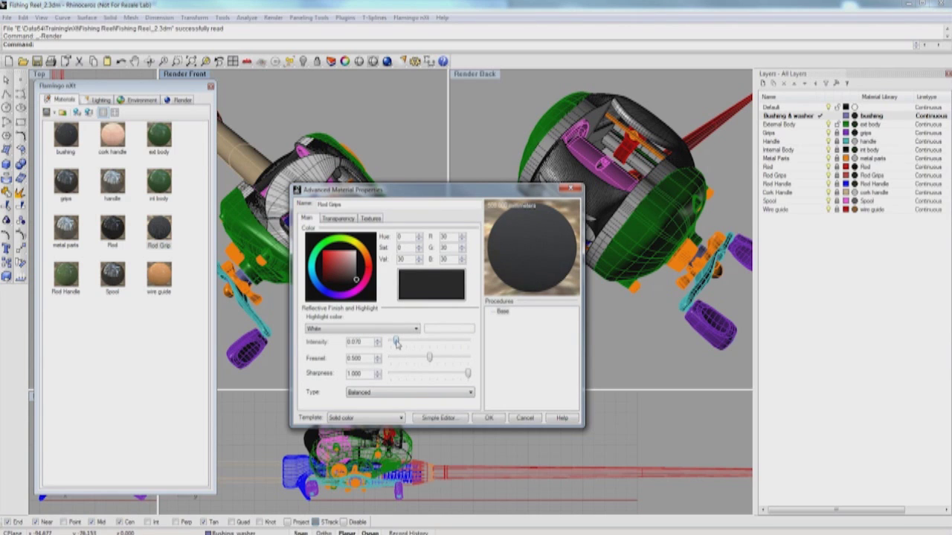
drag(468, 374, 460, 376)
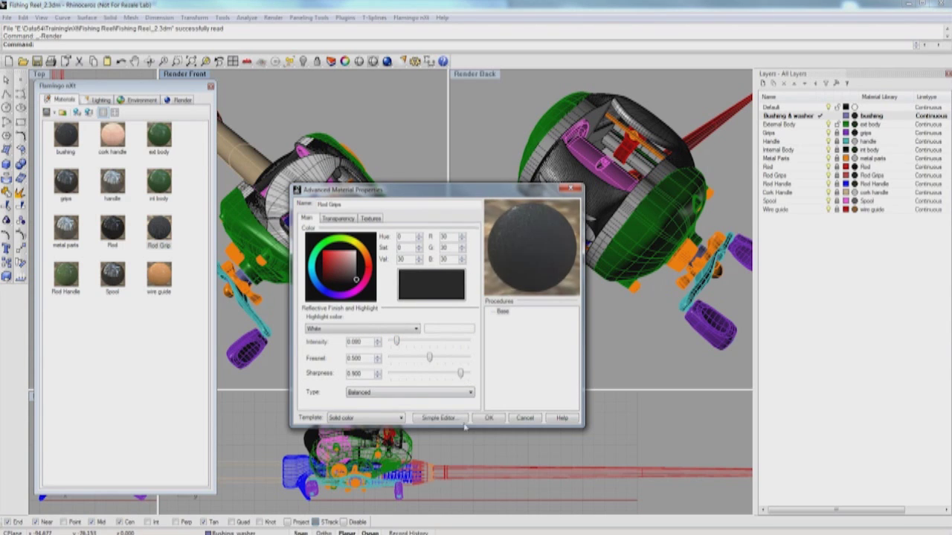
click(488, 419)
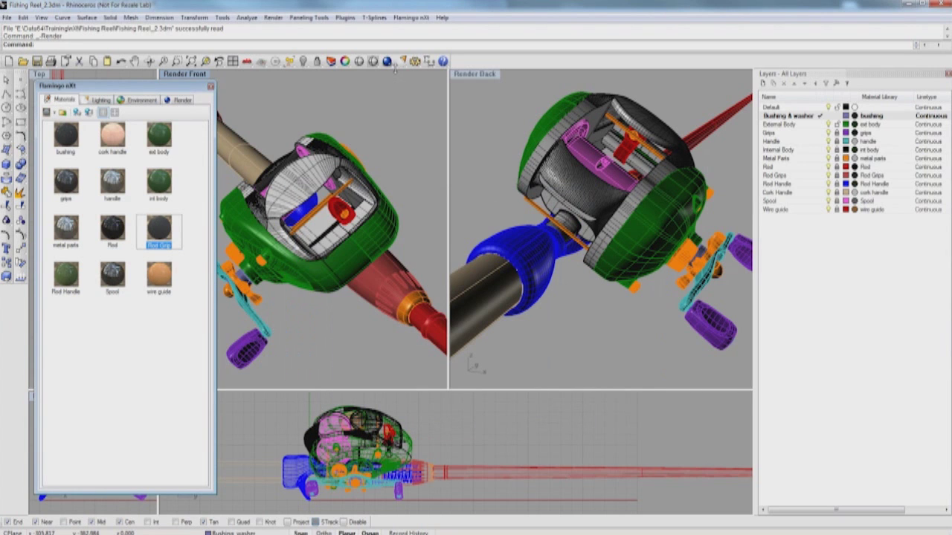
click(387, 62)
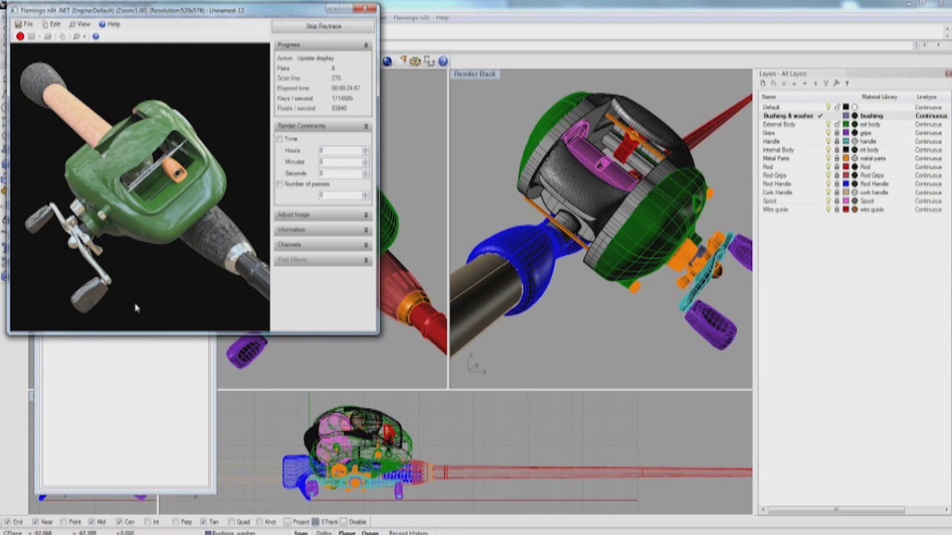
click(336, 27)
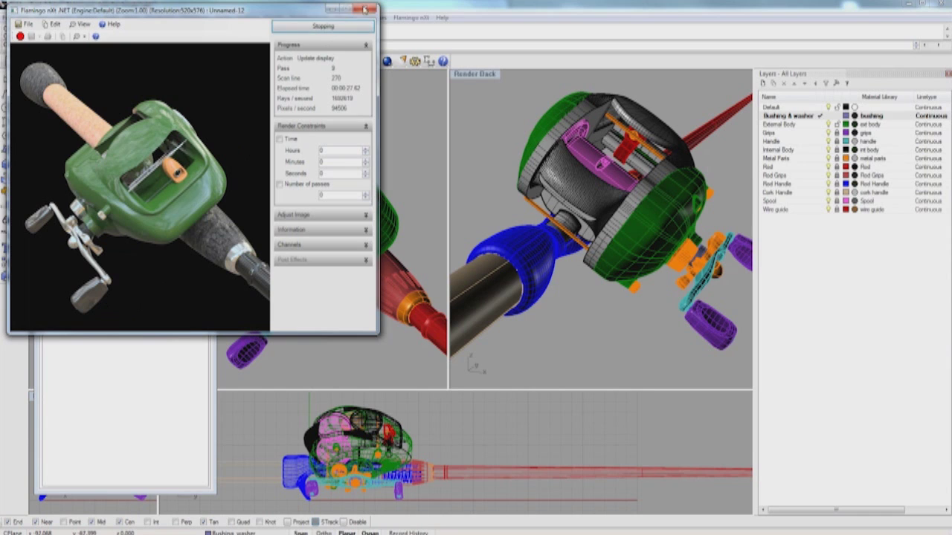
click(370, 9)
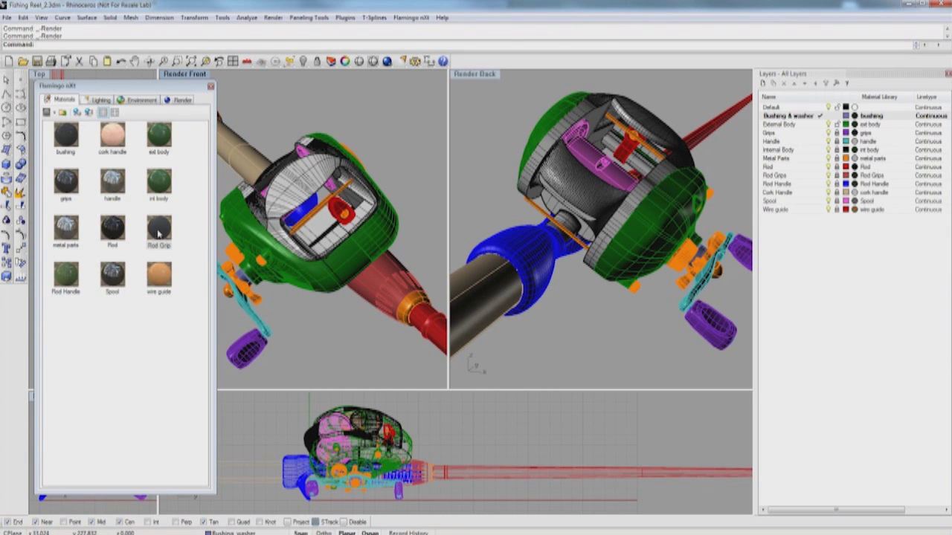
Step: Soften the grips highlight to intensity 0.080 and sharpness 0.810
double_click(67, 181)
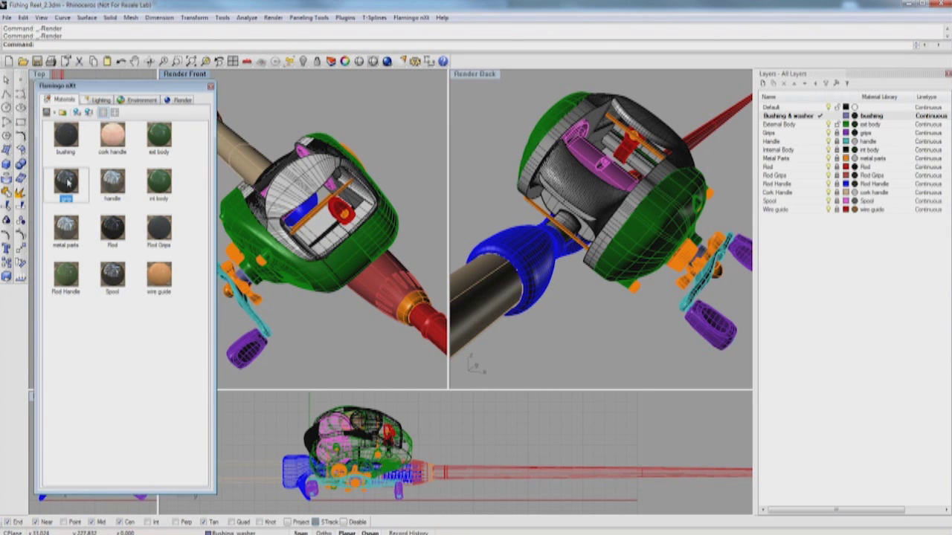
drag(410, 344, 397, 343)
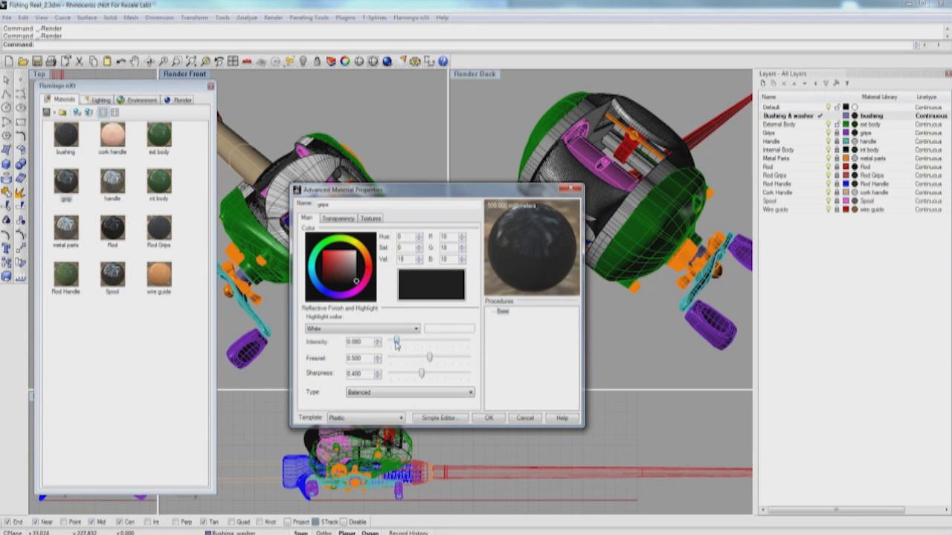
drag(421, 373, 453, 375)
click(488, 418)
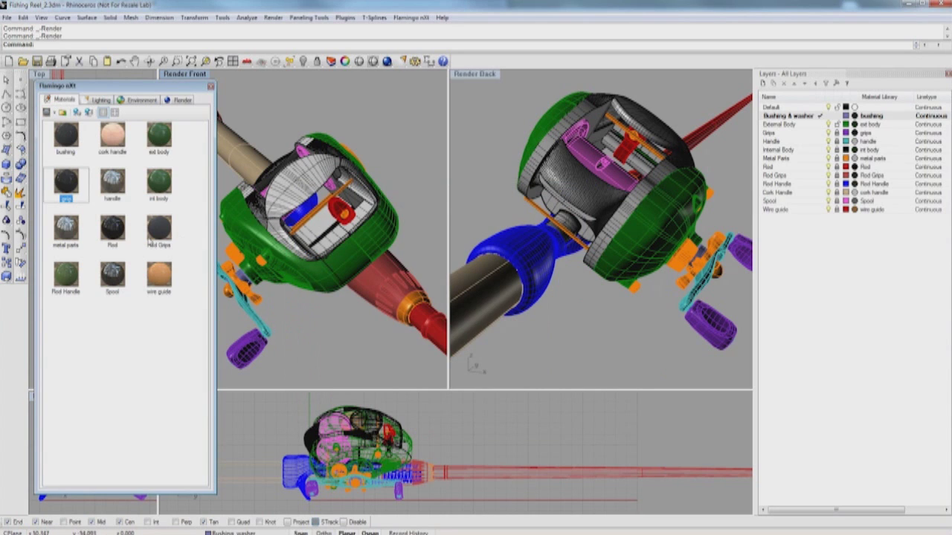
Step: Run and stop a test render of the reel, then bring up the Environment settings
click(387, 60)
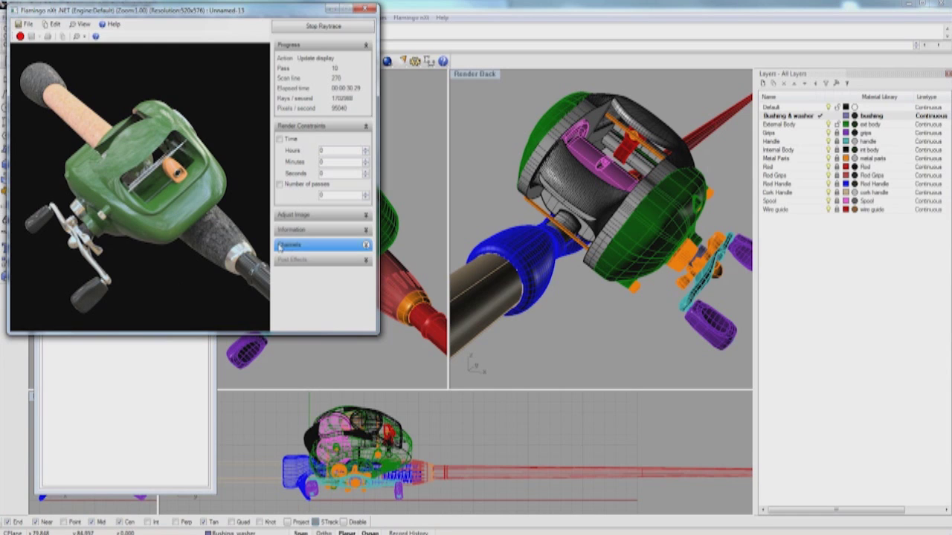
click(331, 26)
click(364, 8)
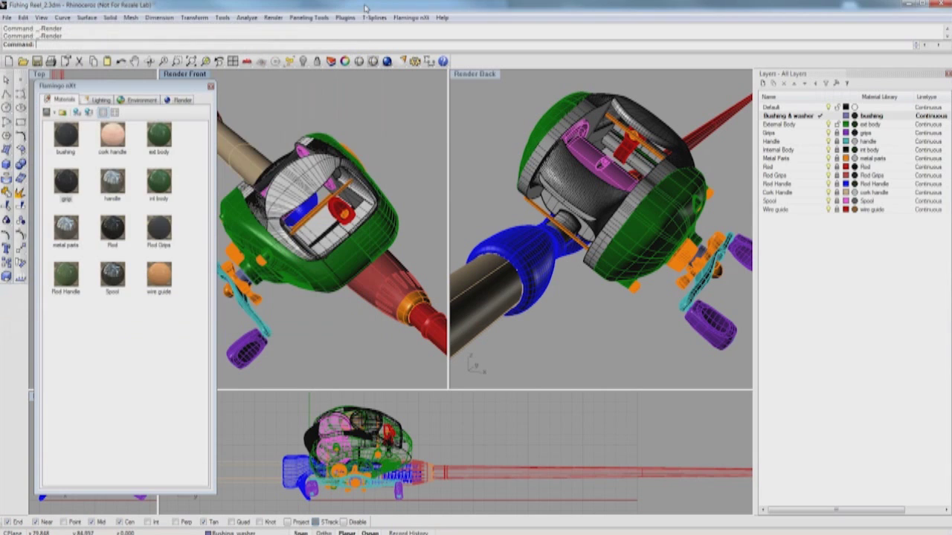
click(142, 100)
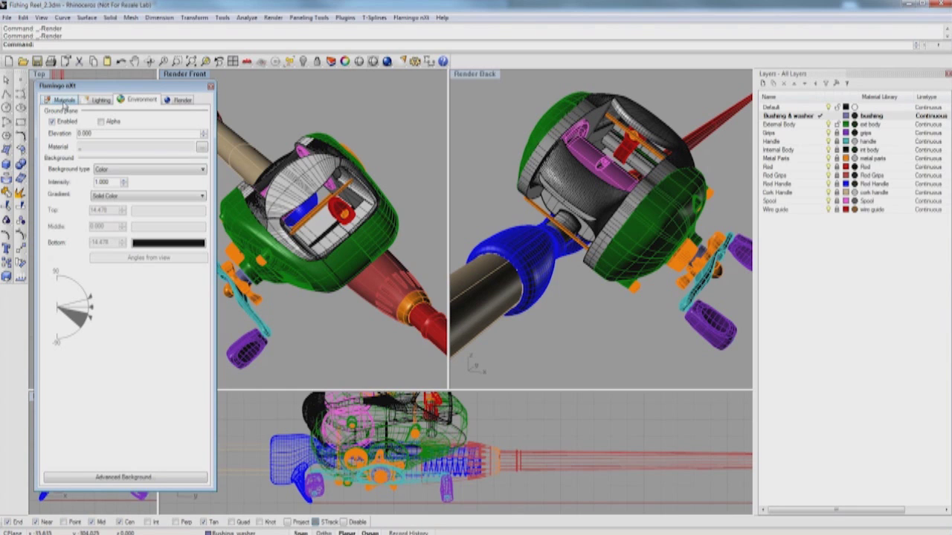
Step: Create a new solid color material named Ground for the ground plane
click(202, 148)
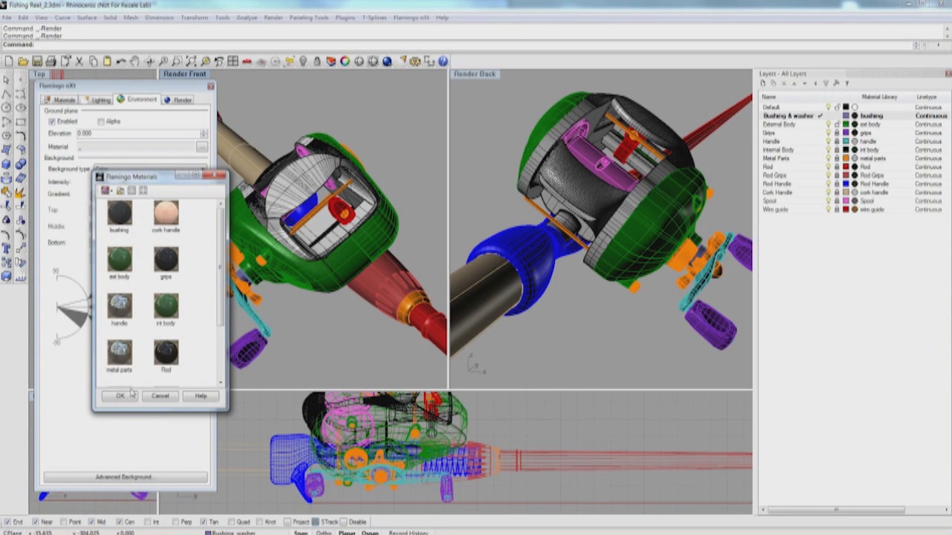
click(106, 190)
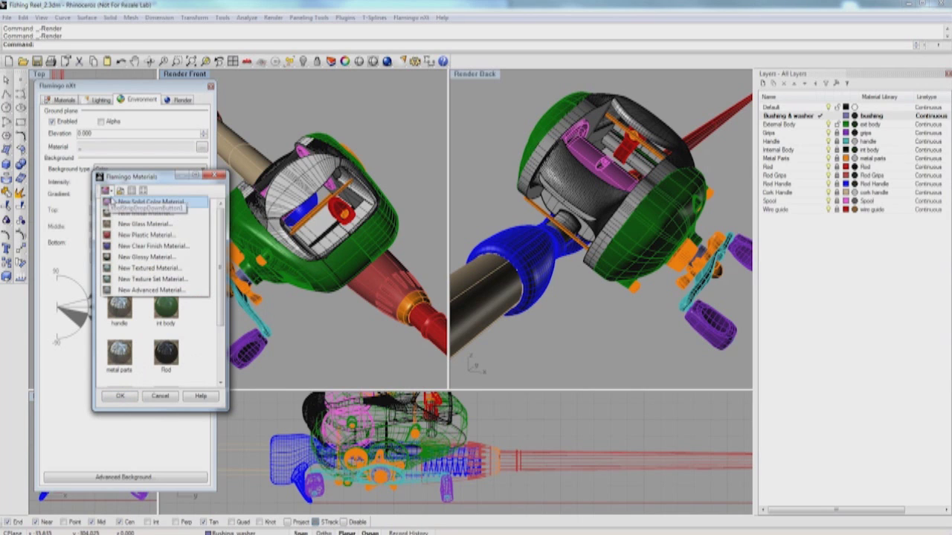
click(112, 203)
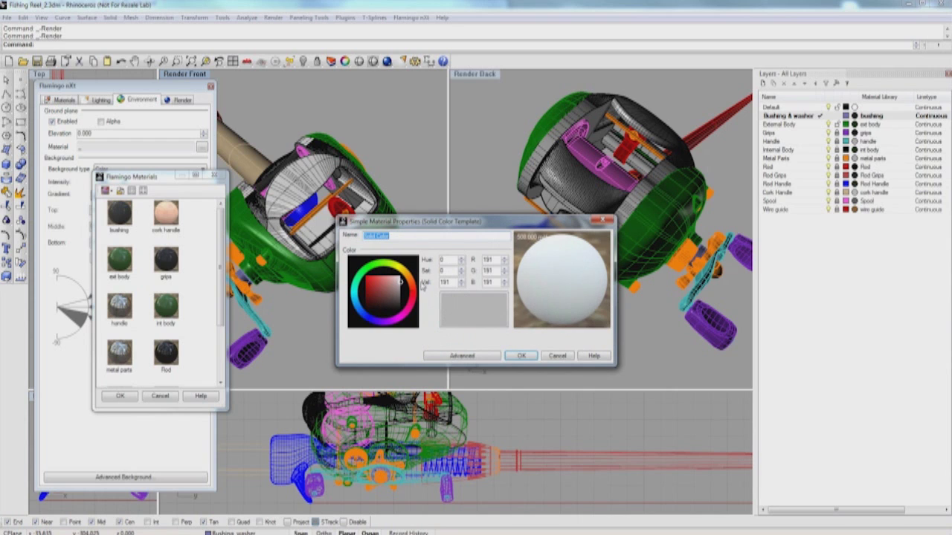
text(Ground)
click(479, 356)
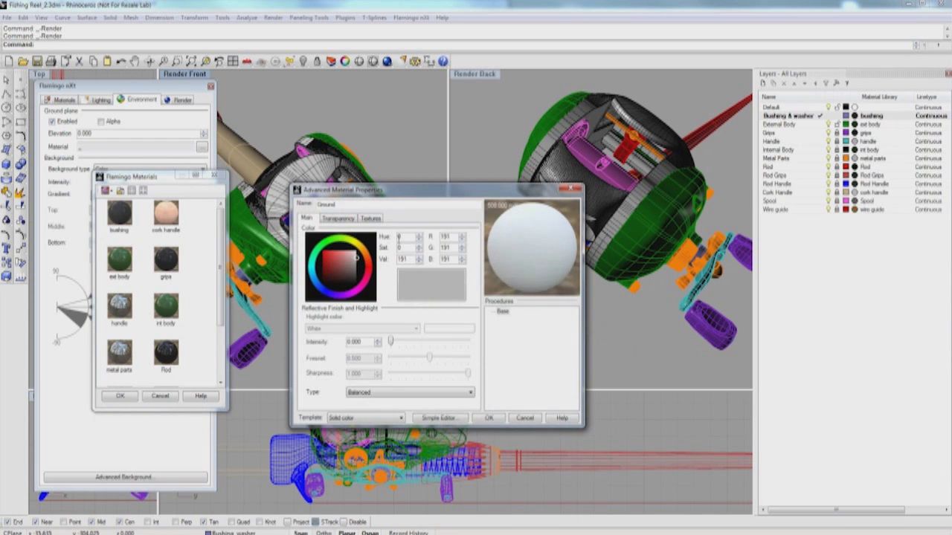
Step: Texture the Ground material with DeckWood.png and assign it to the ground plane
click(370, 218)
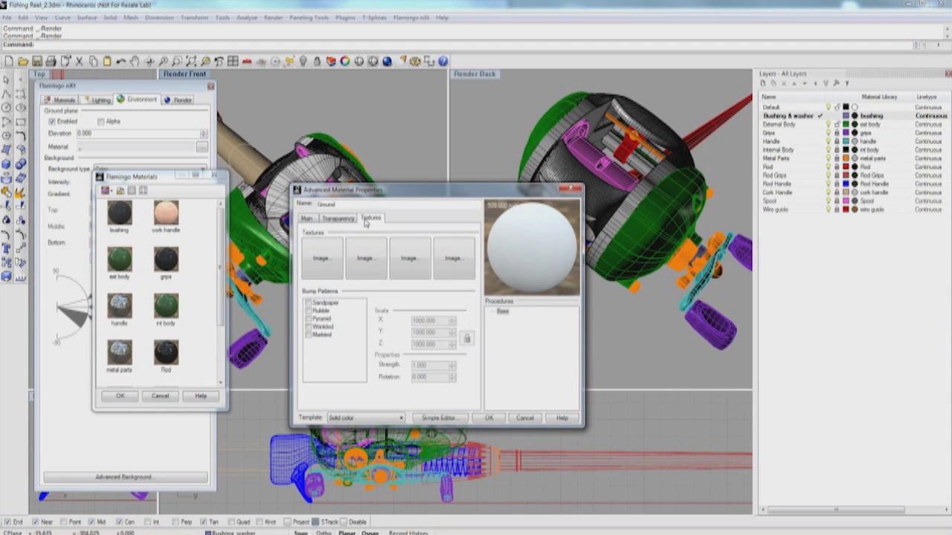
click(324, 262)
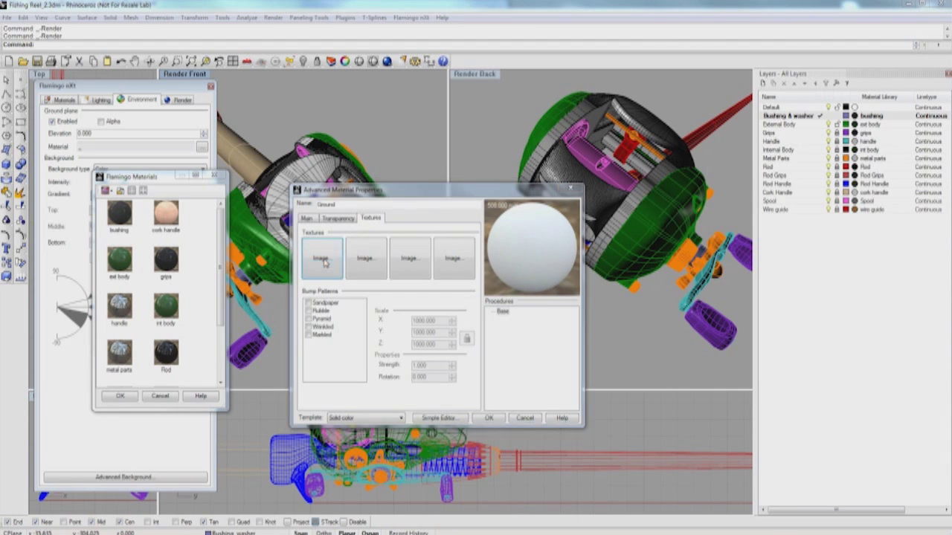
click(384, 273)
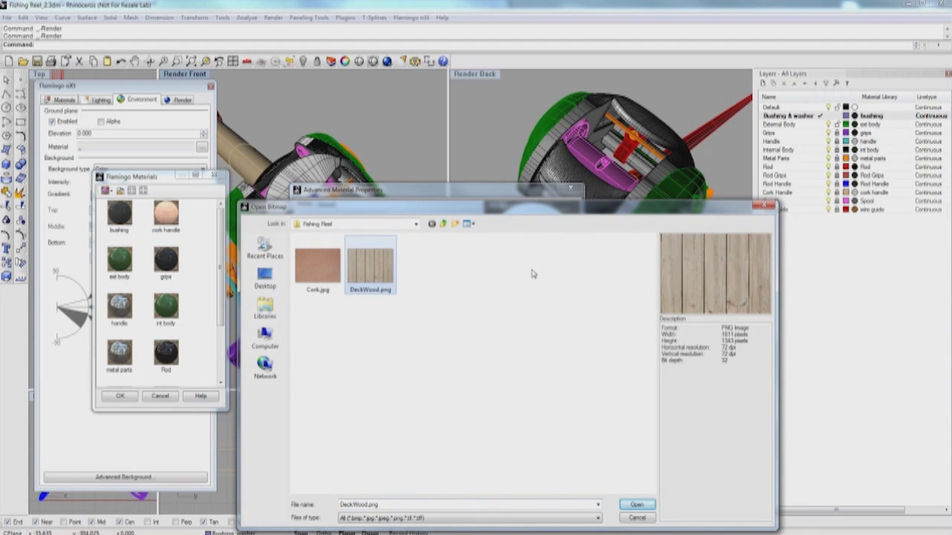
click(637, 507)
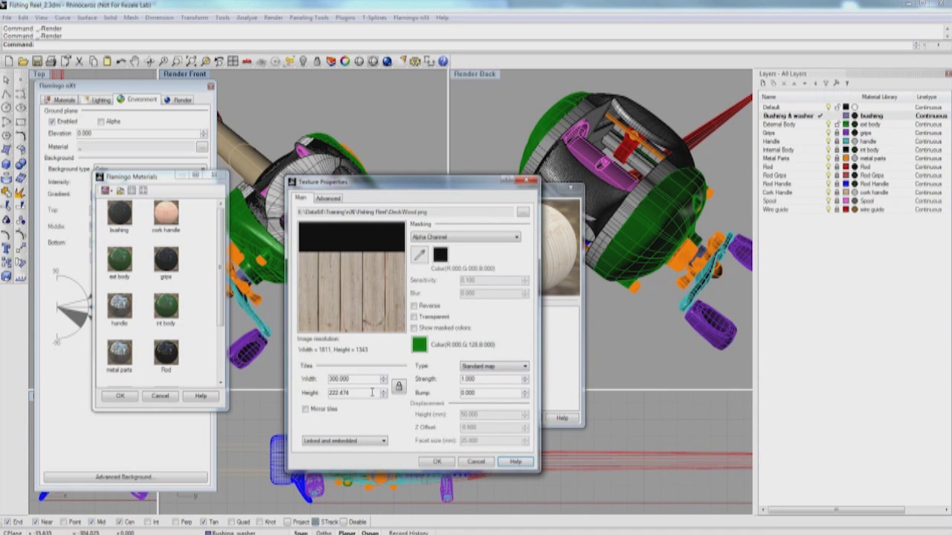
click(438, 463)
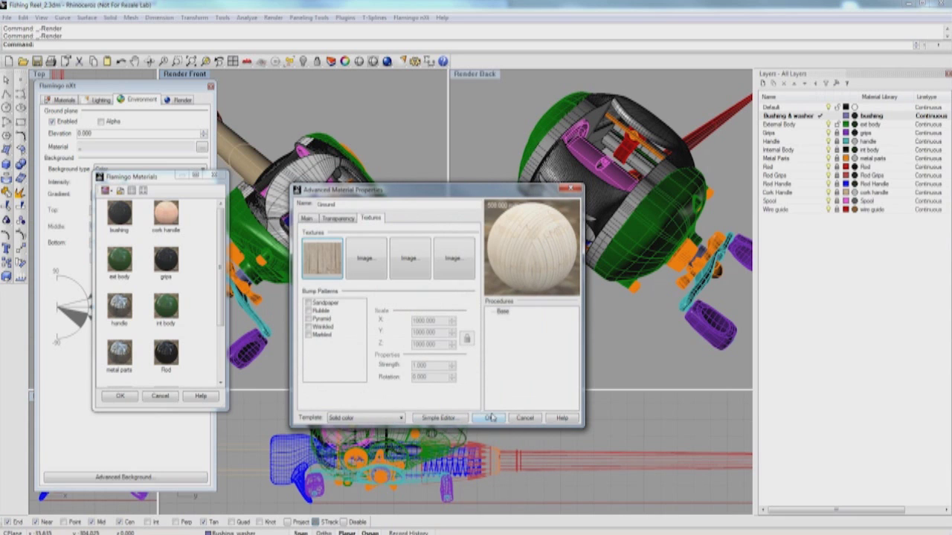
click(490, 418)
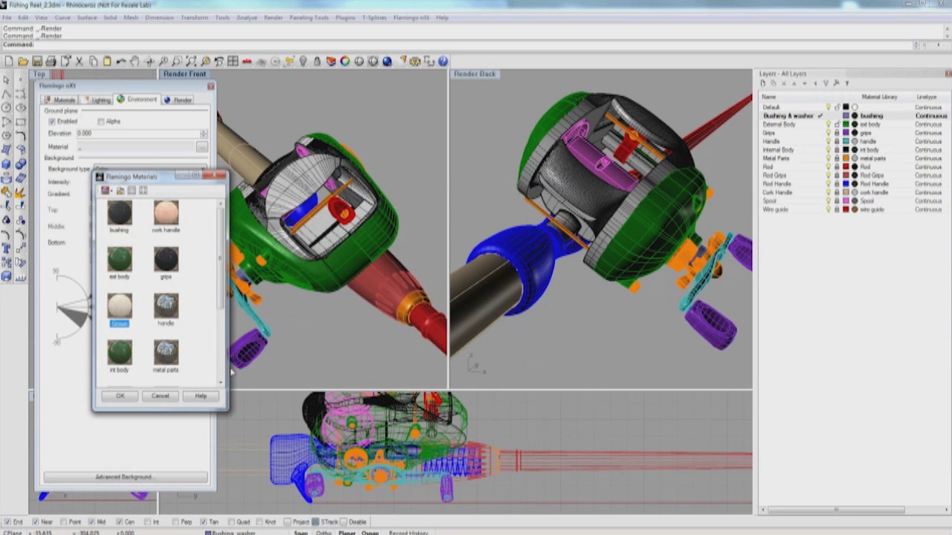
click(120, 396)
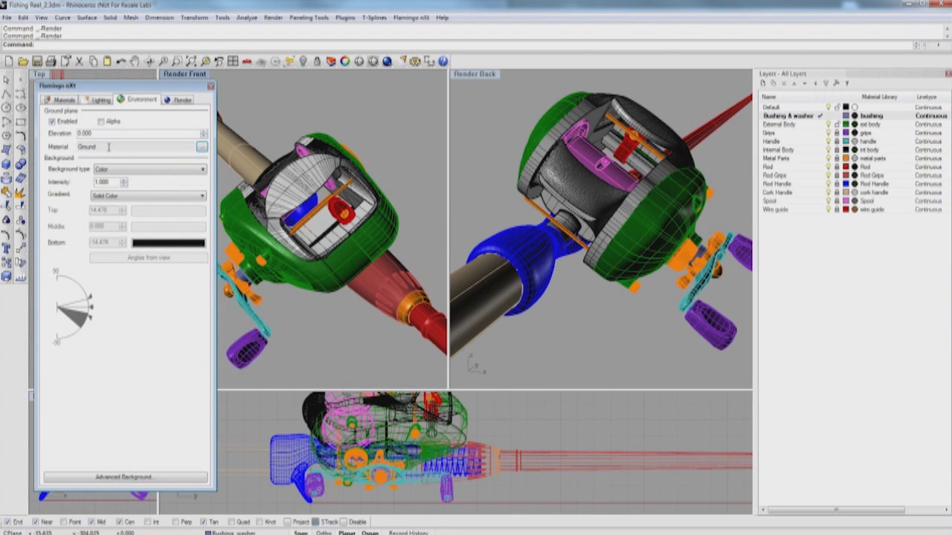
Step: Render the reel on the wood deck, then stop the raytrace and close the render window
click(65, 99)
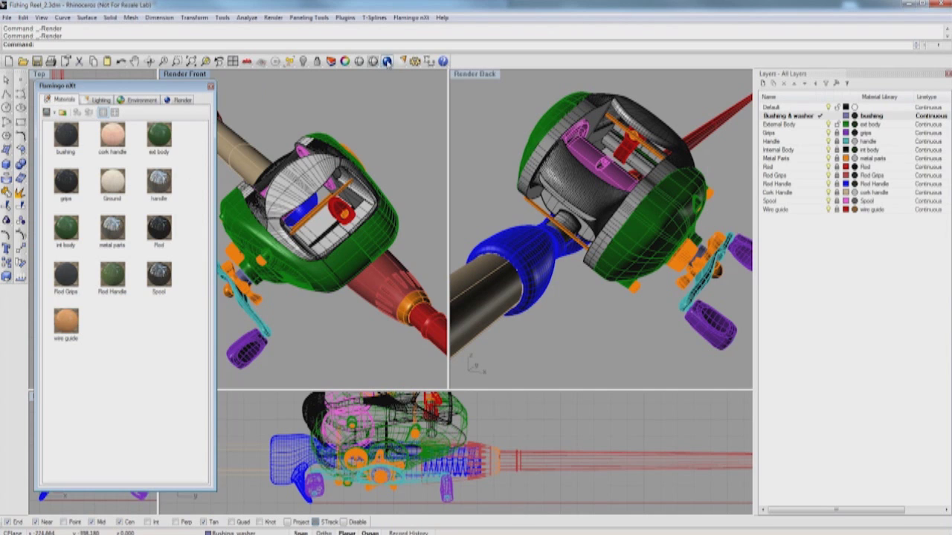
click(388, 62)
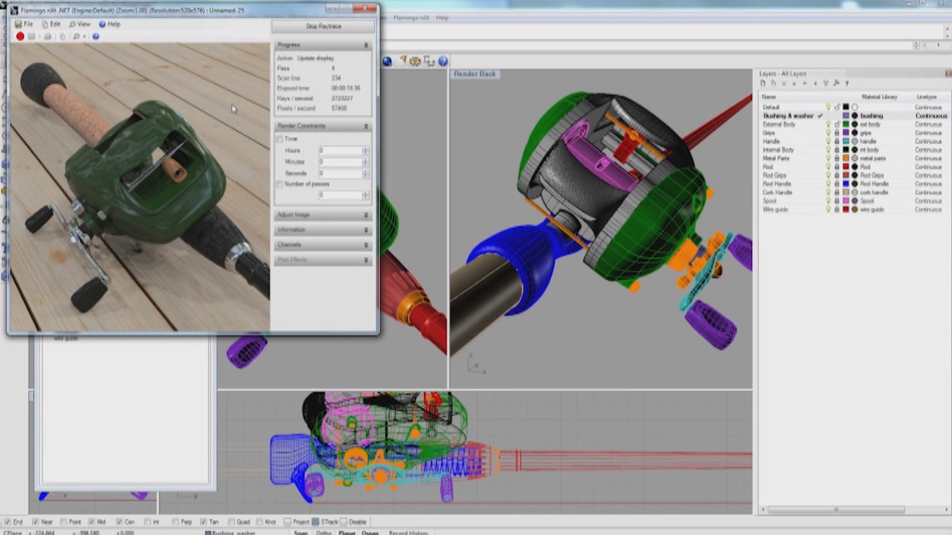
click(339, 27)
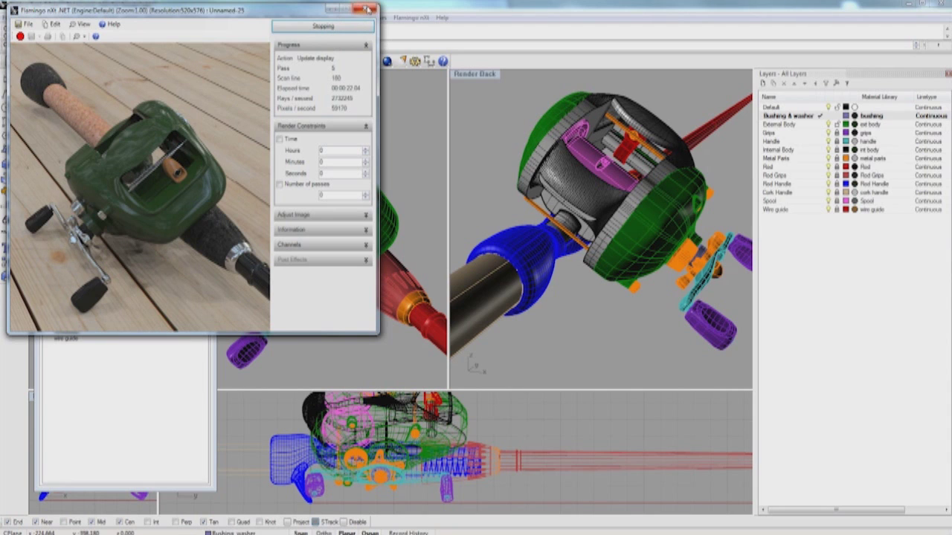
click(368, 9)
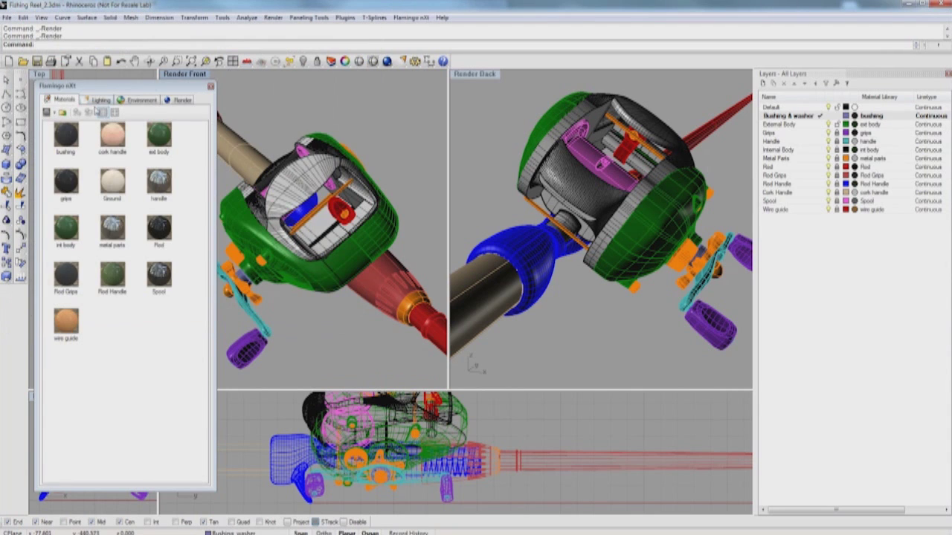
Step: Switch lighting to the Exterior daylight preset and set the sky source to HDRI
click(102, 100)
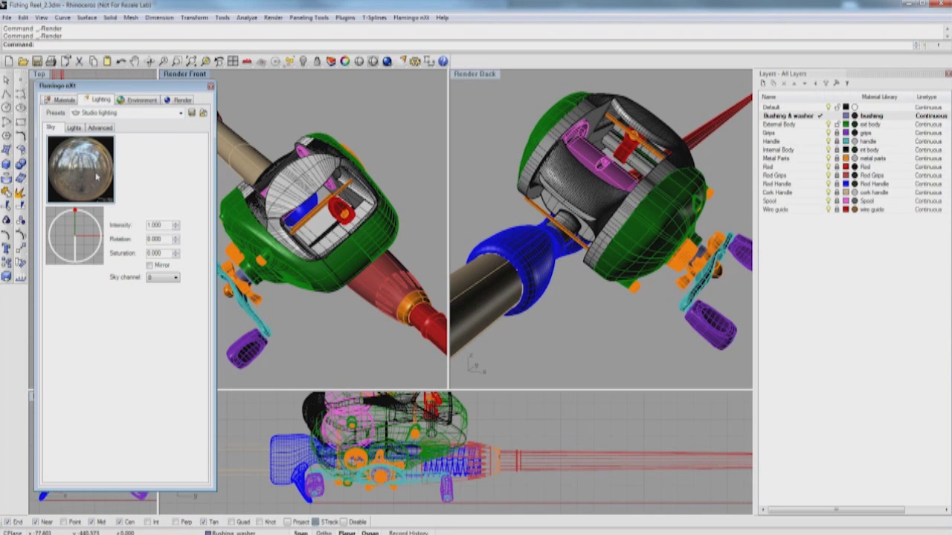
click(151, 116)
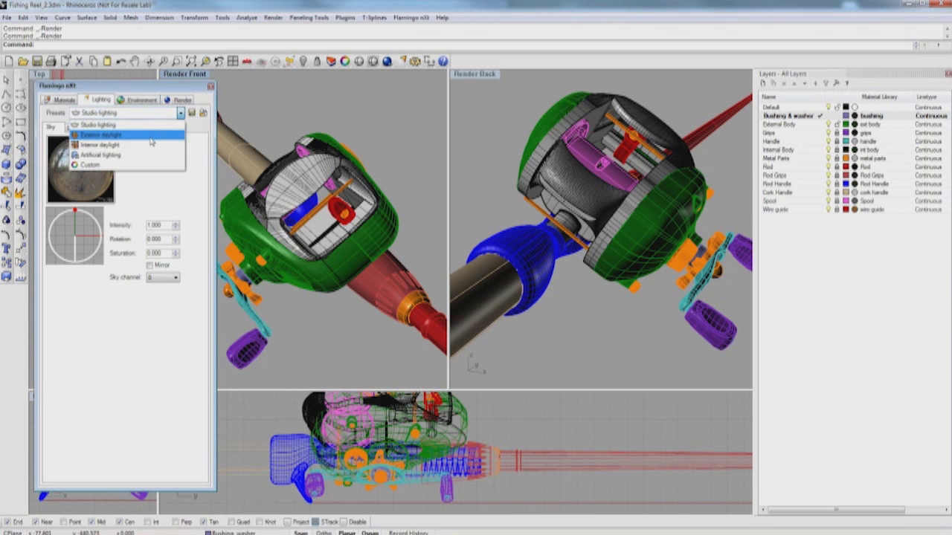
click(150, 137)
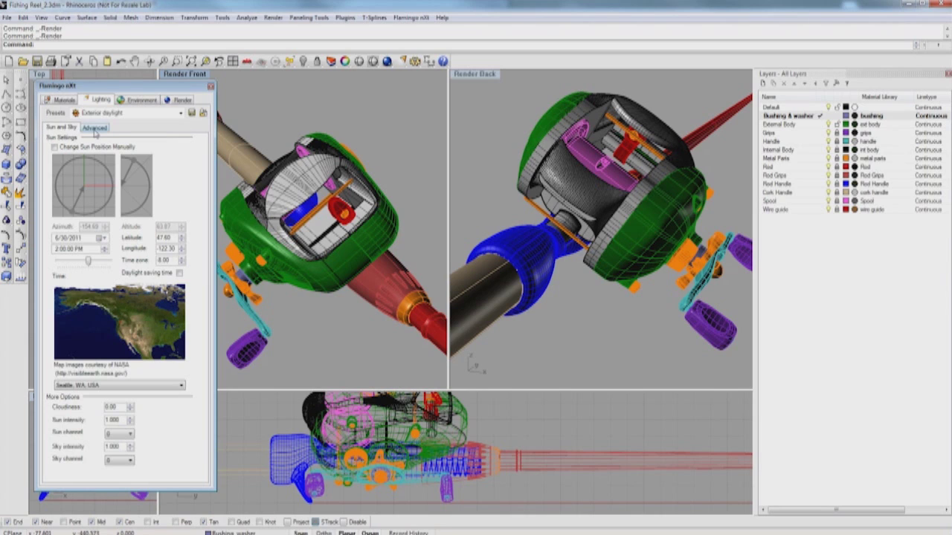
click(94, 129)
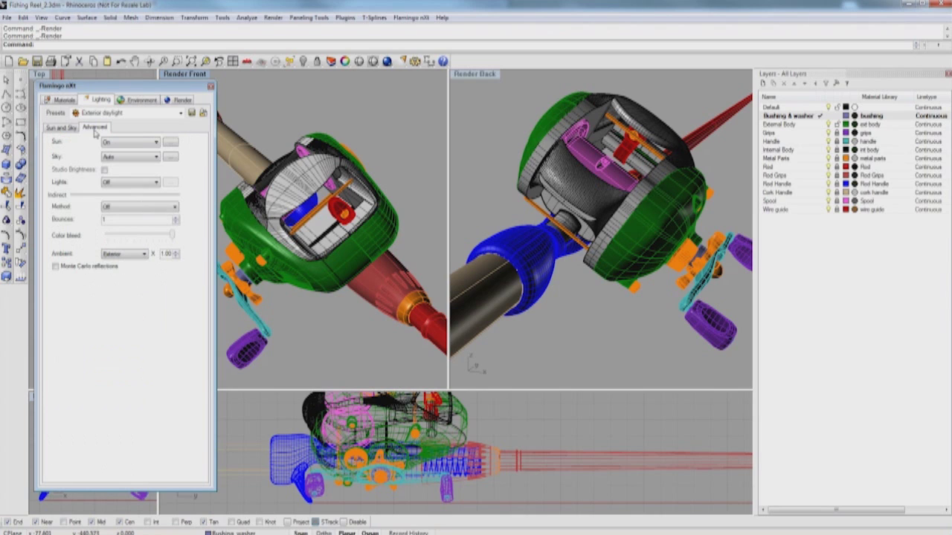
click(124, 158)
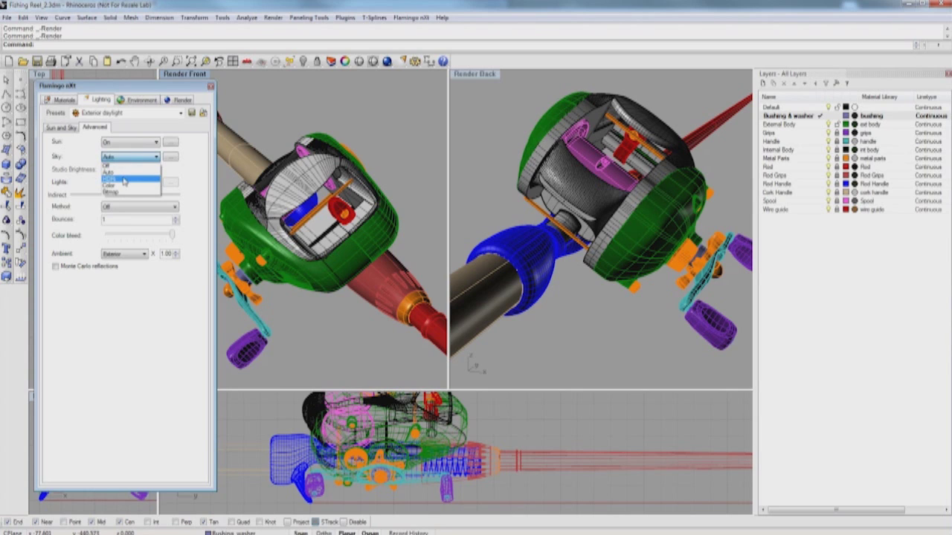
click(124, 180)
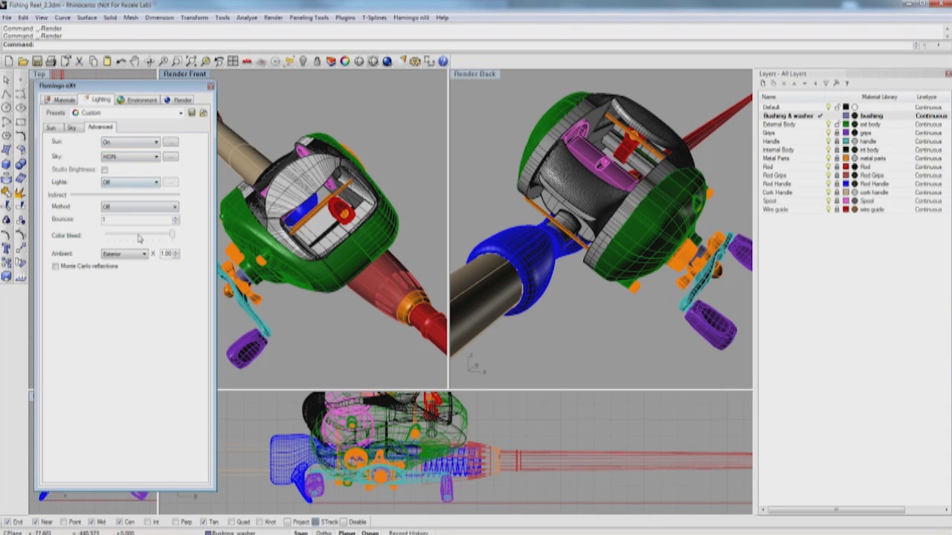
click(385, 61)
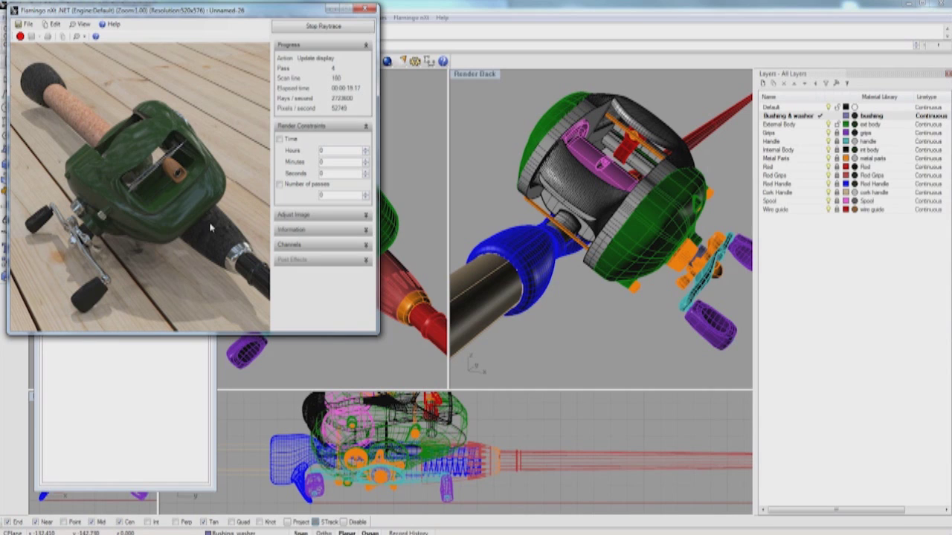
click(338, 27)
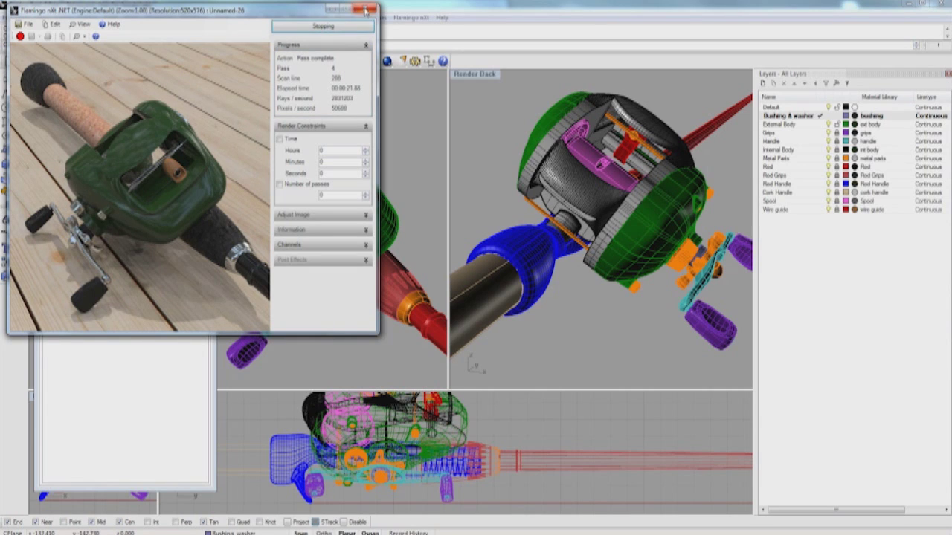
Step: Place the sun manually at azimuth 53.75 and altitude 63.87
click(364, 10)
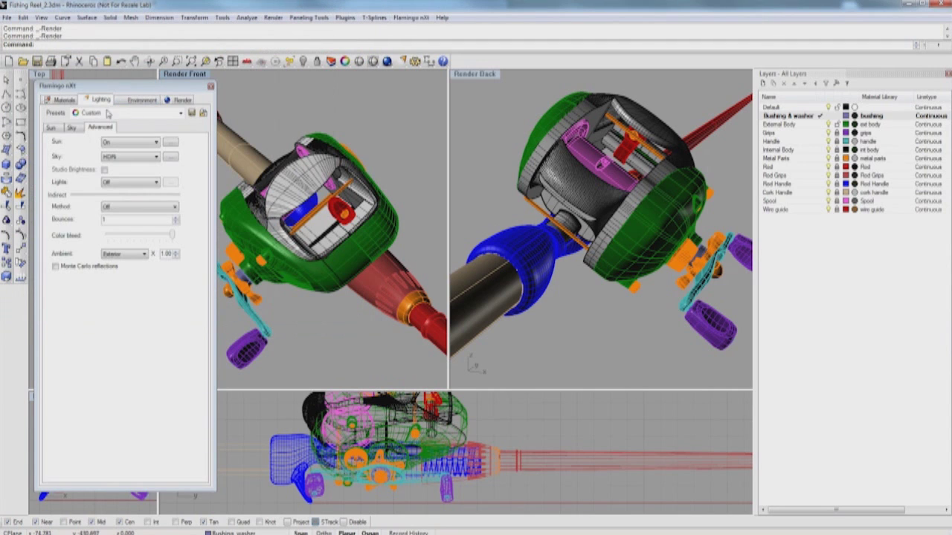
click(52, 128)
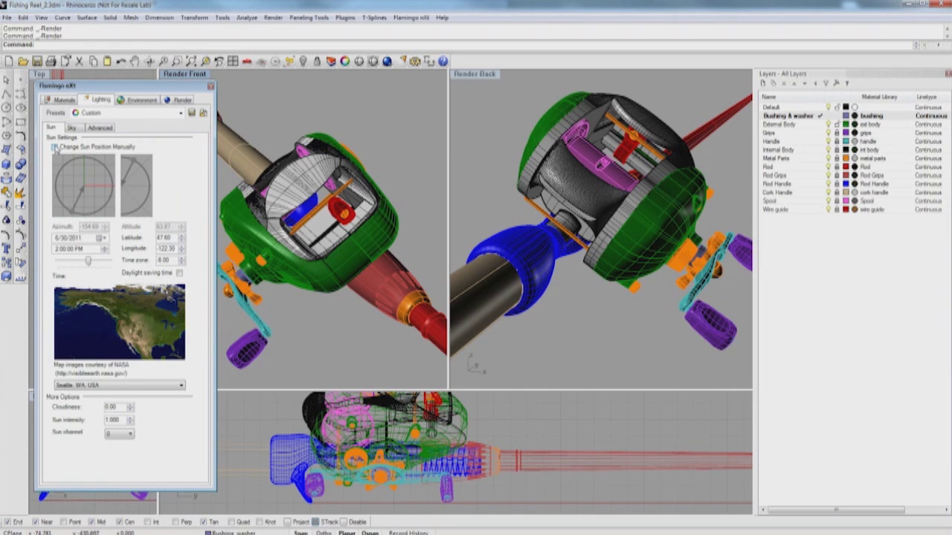
click(55, 147)
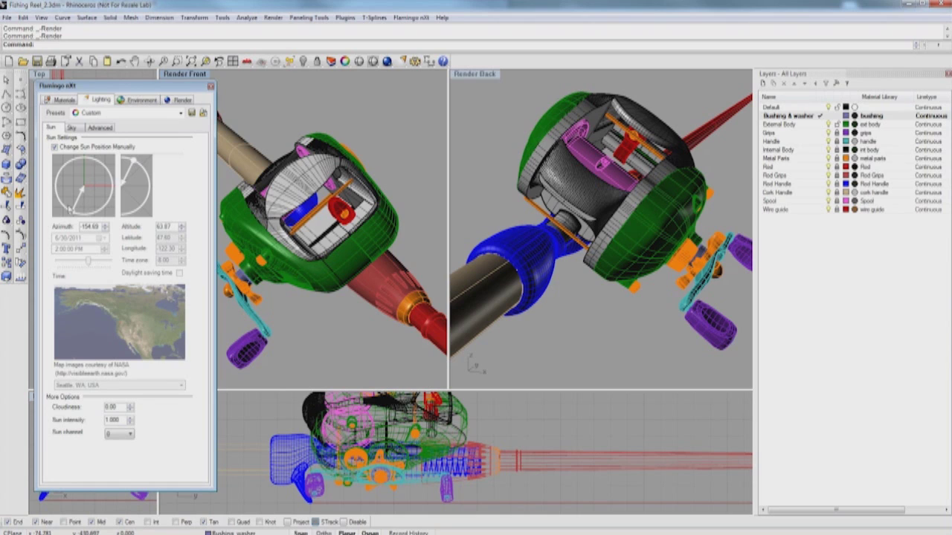
drag(71, 213, 102, 177)
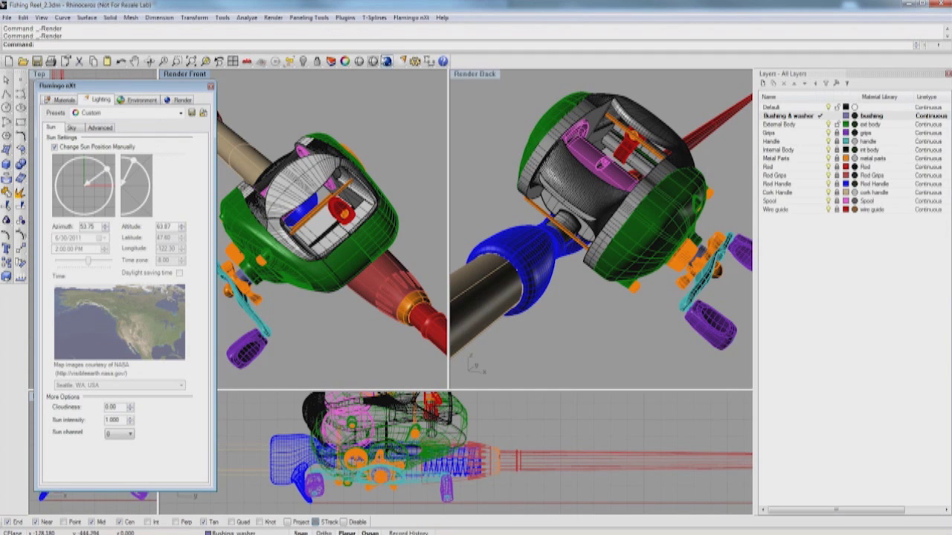
Step: Render with the new sun, setting brightness 0.335 and burn 0.110, then stop and center the window
click(386, 61)
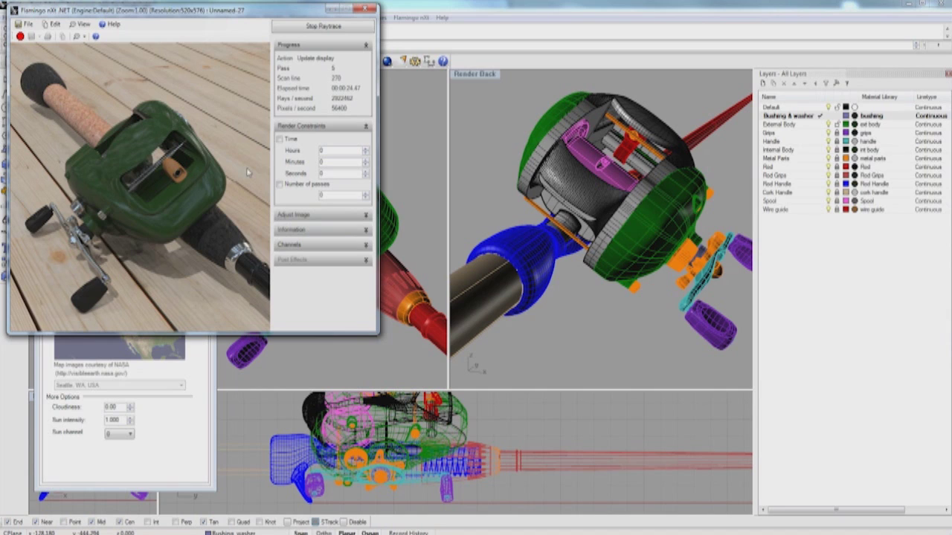
click(346, 215)
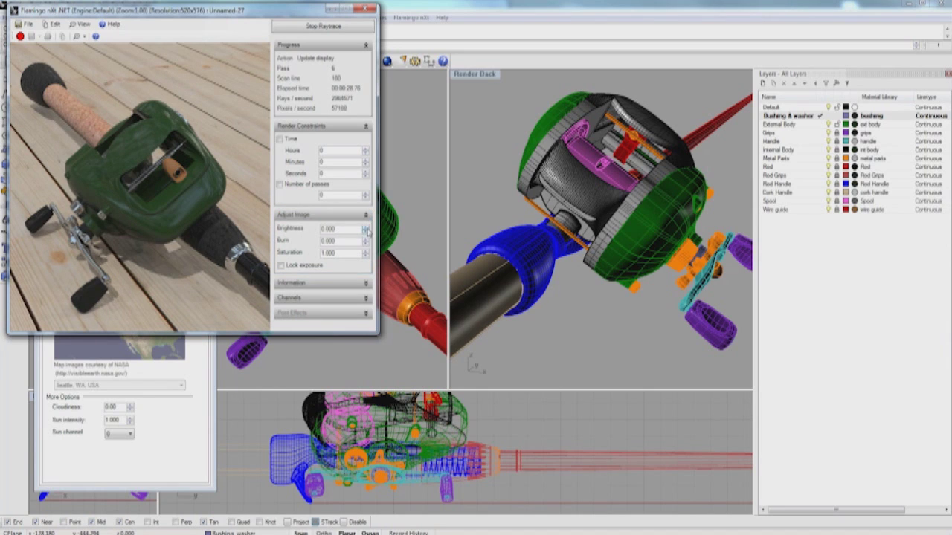
click(366, 231)
click(367, 230)
click(365, 239)
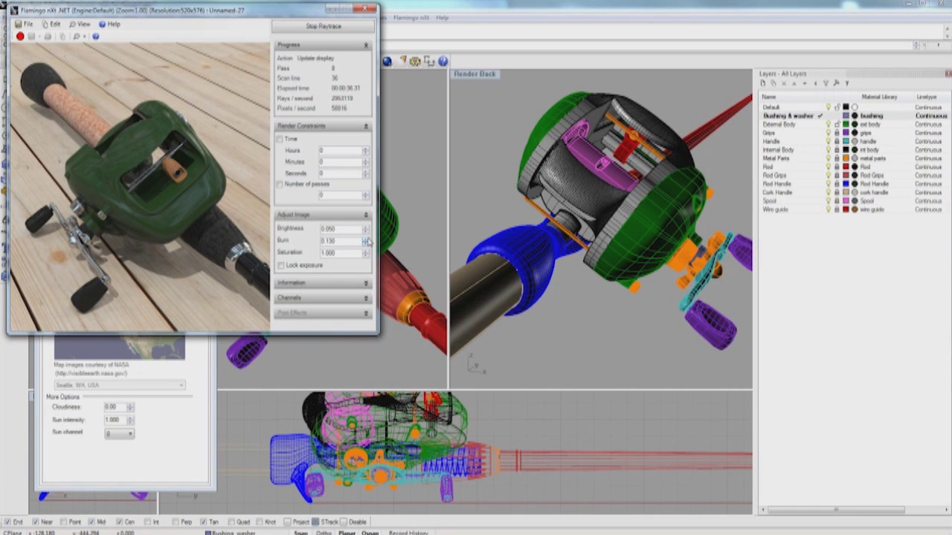
drag(366, 231, 364, 207)
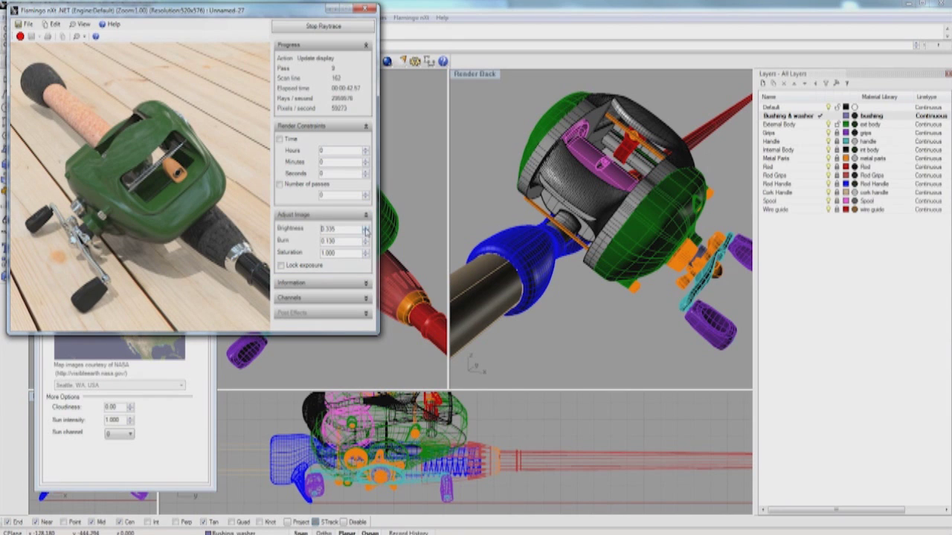
drag(365, 228, 365, 213)
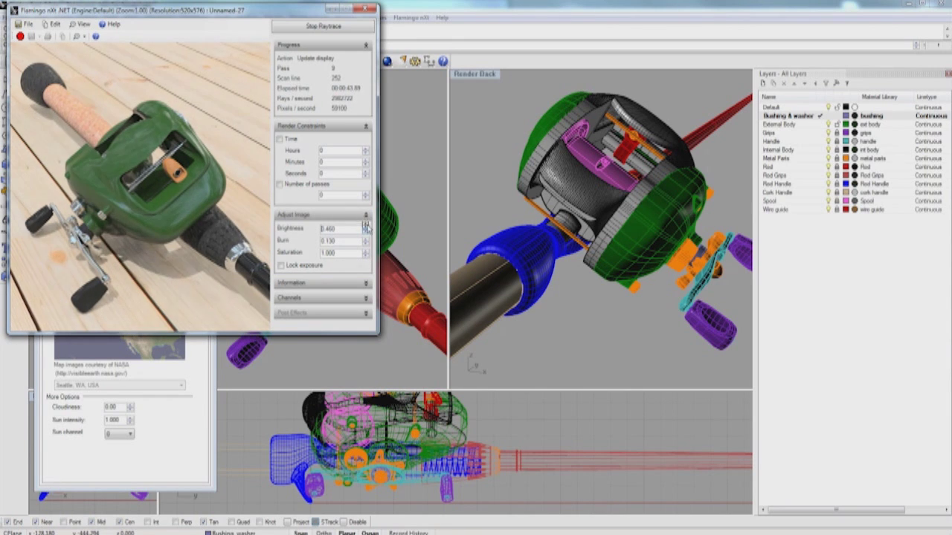
drag(365, 235, 365, 246)
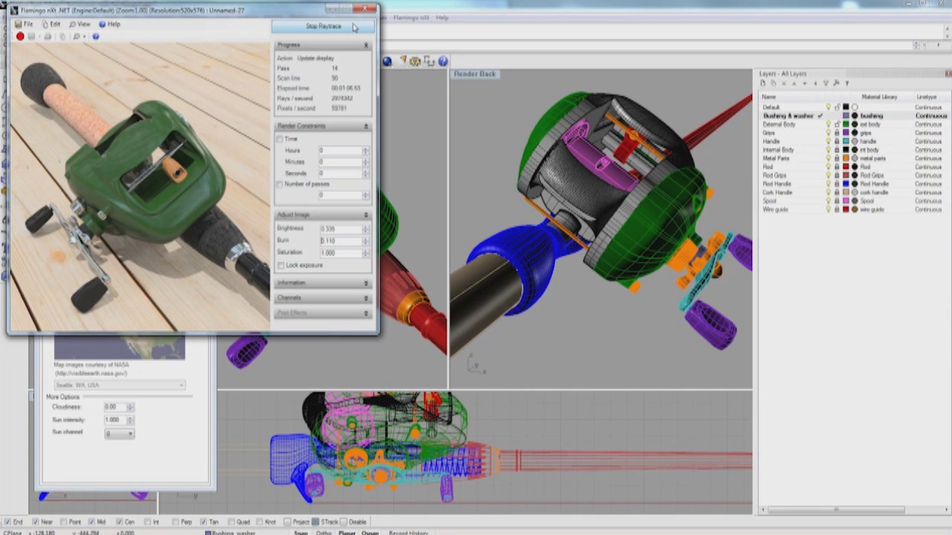
click(354, 27)
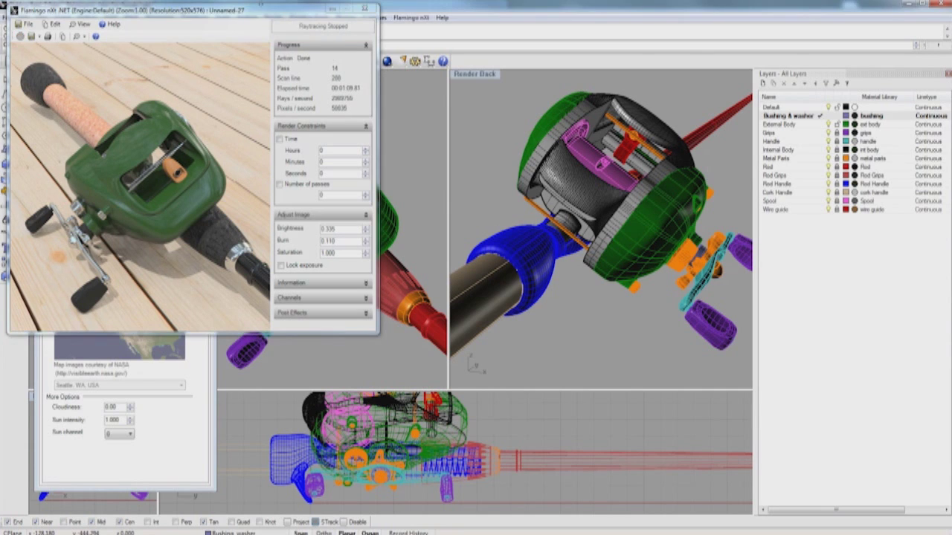
drag(272, 12, 521, 108)
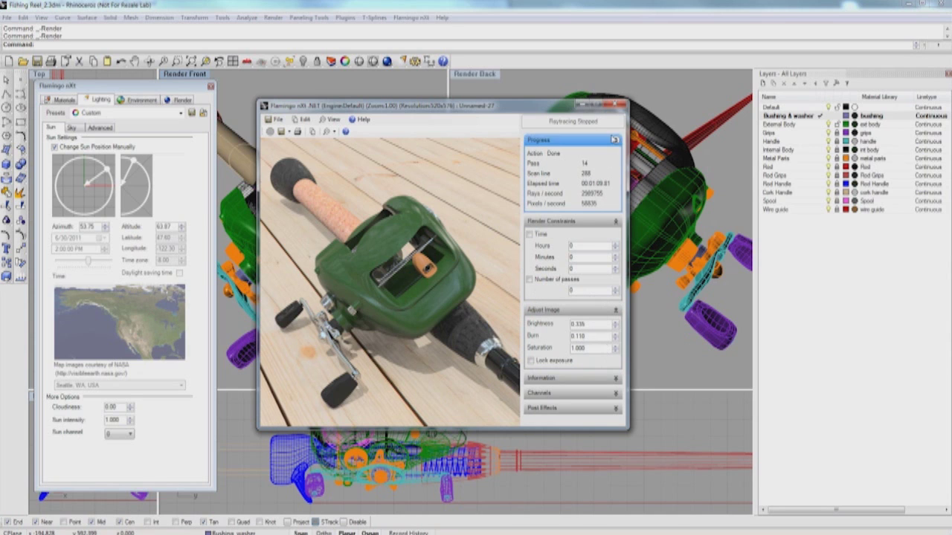
Step: Enable depth of field focused on a point on the reel (306.708) and start a render
click(622, 106)
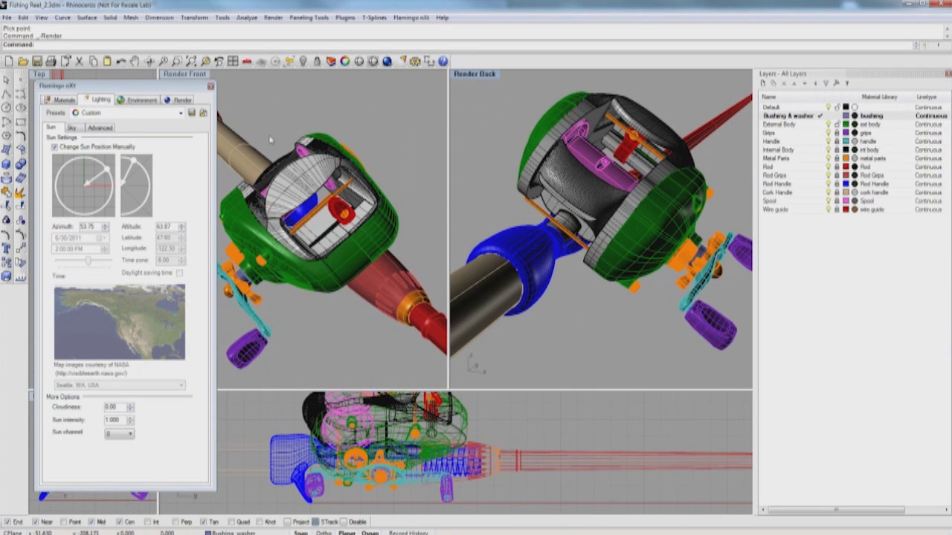
click(181, 100)
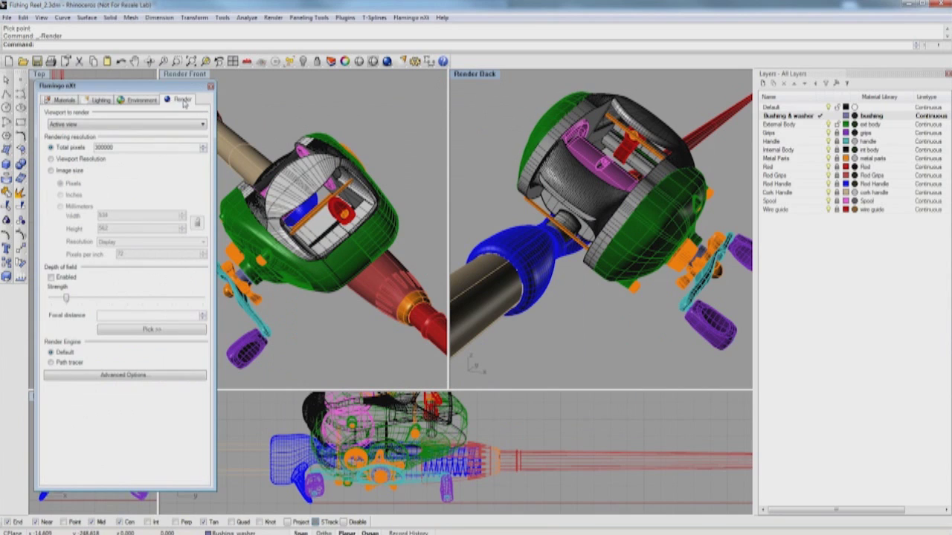
click(51, 277)
click(139, 332)
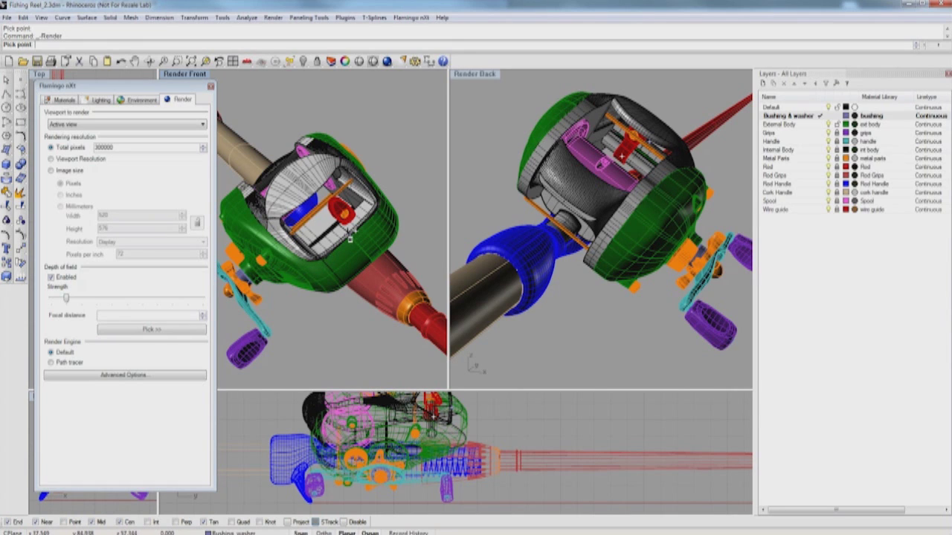
click(349, 235)
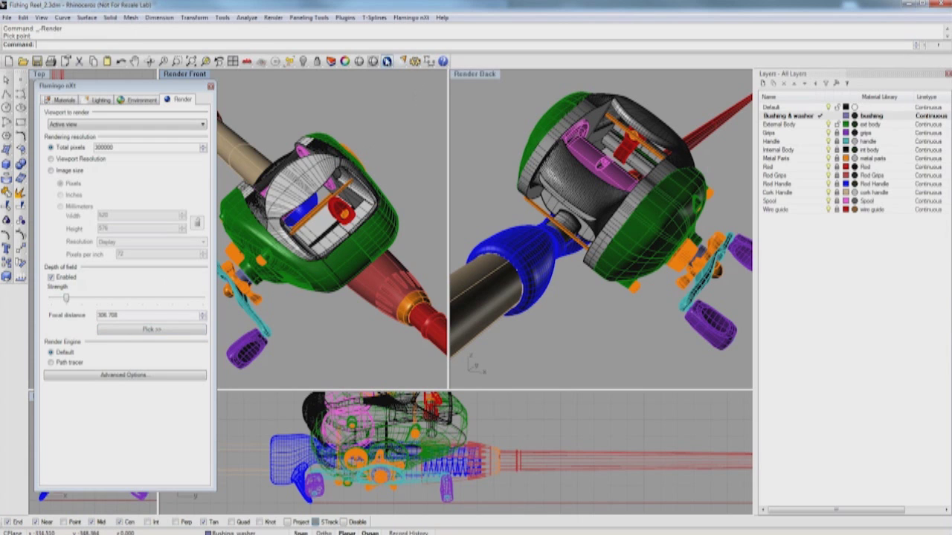
click(386, 61)
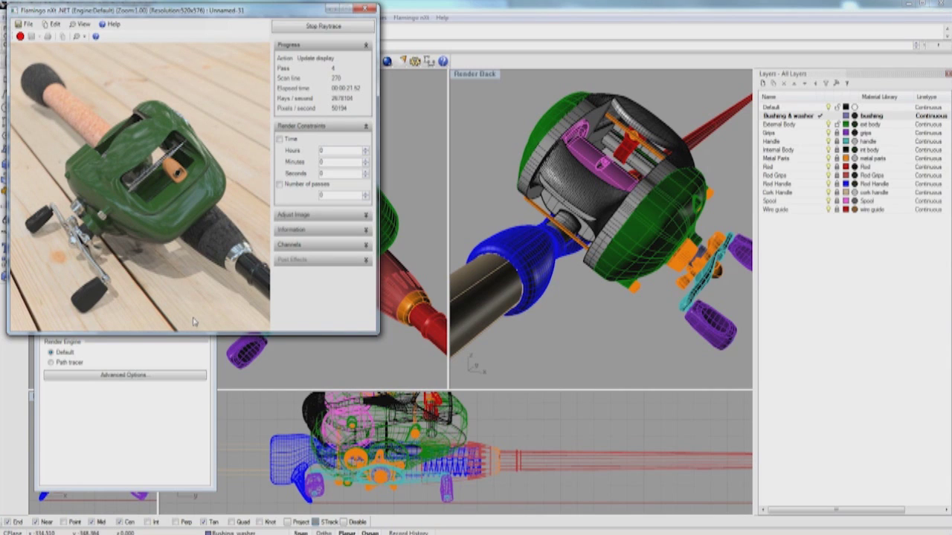
Step: Stop the depth-of-field render after 8 passes and center the render window
click(365, 216)
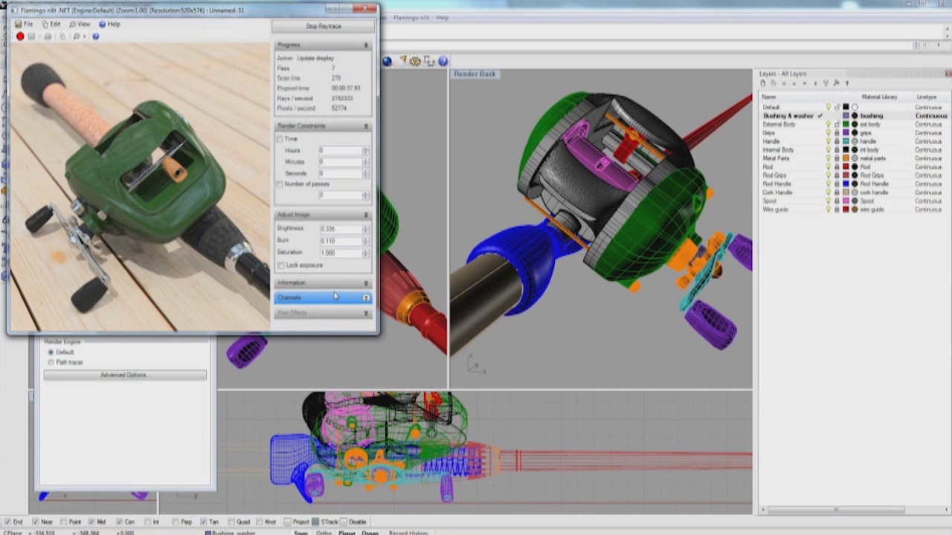
click(324, 26)
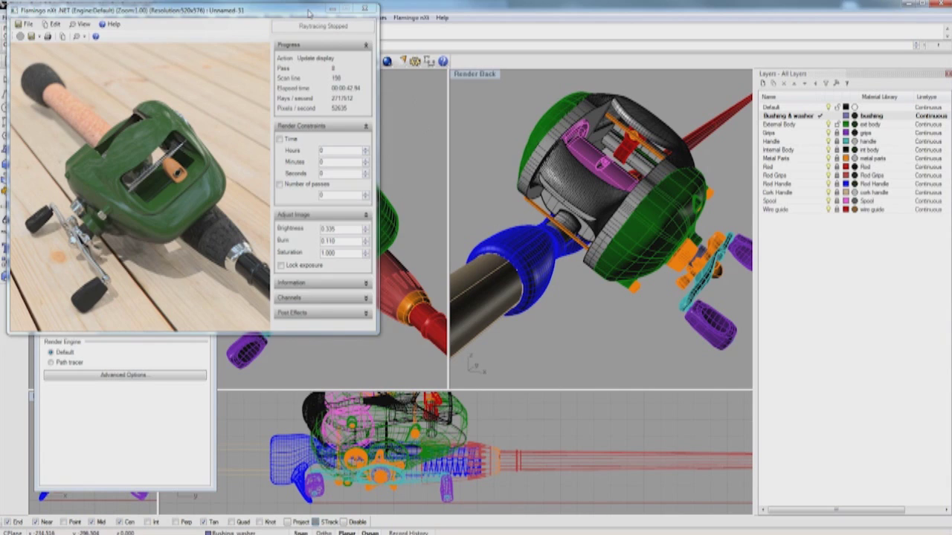
drag(310, 13, 597, 111)
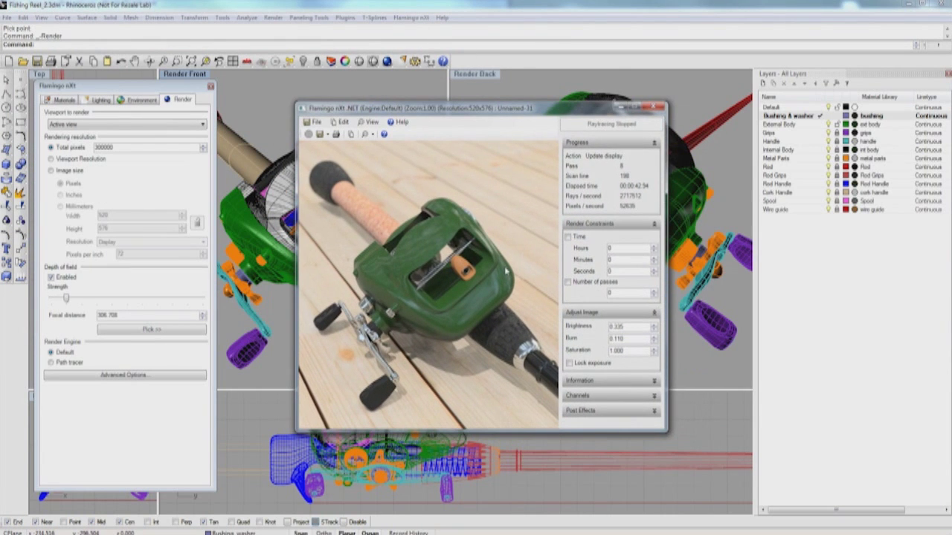